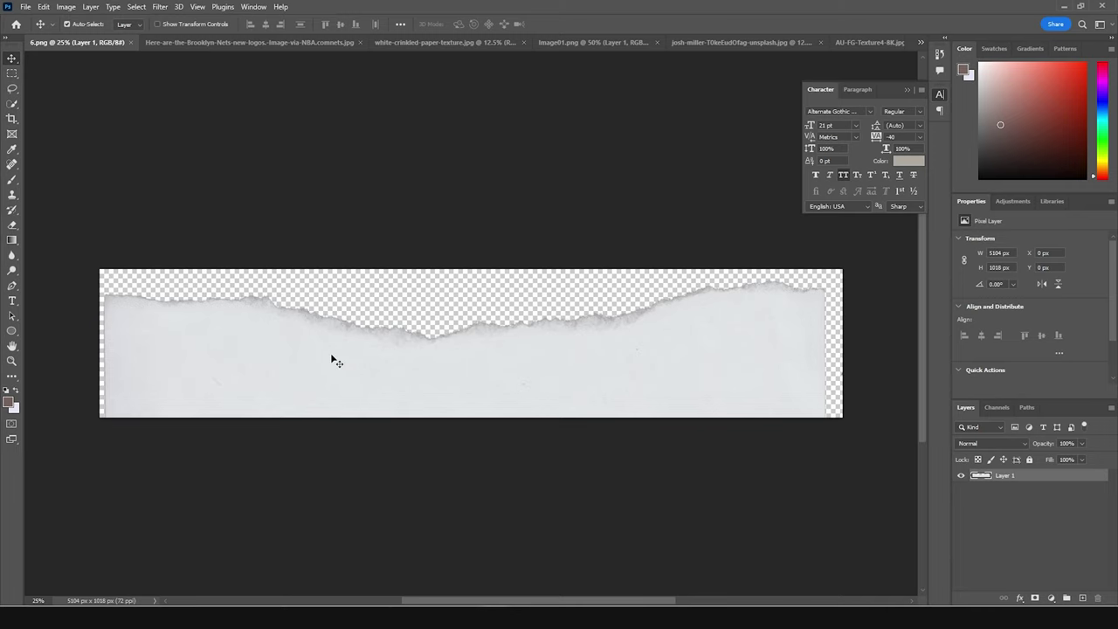
- Create a new 4 x 5 inch portrait document at 300 ppi with RGB color and a white background
{"action": "key", "text": "ctrl+a"}
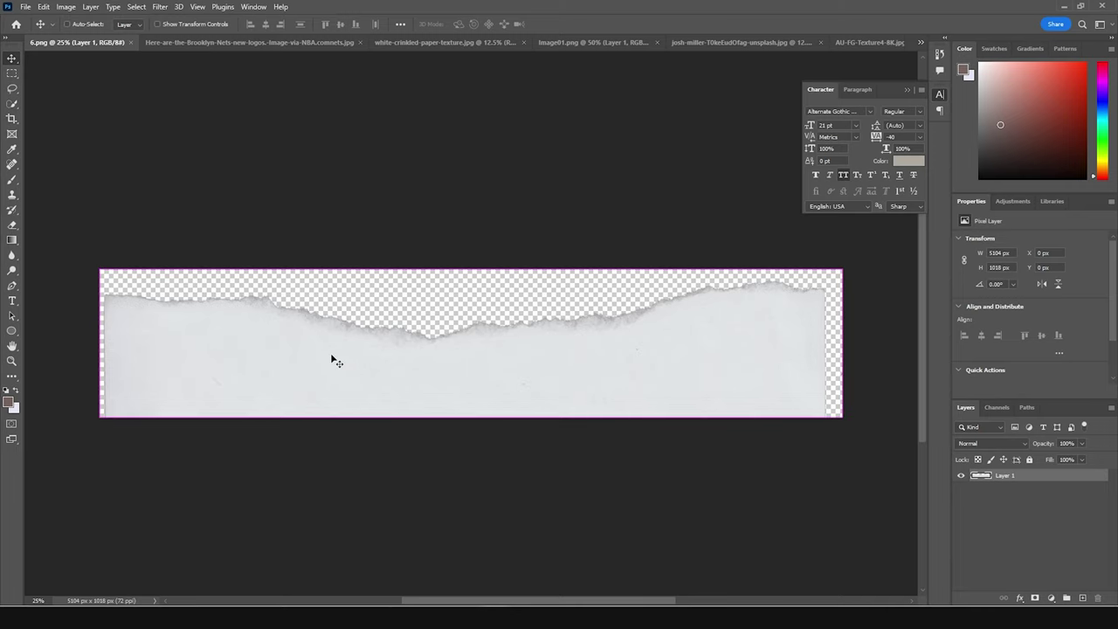
{"action": "key", "text": "ctrl+n"}
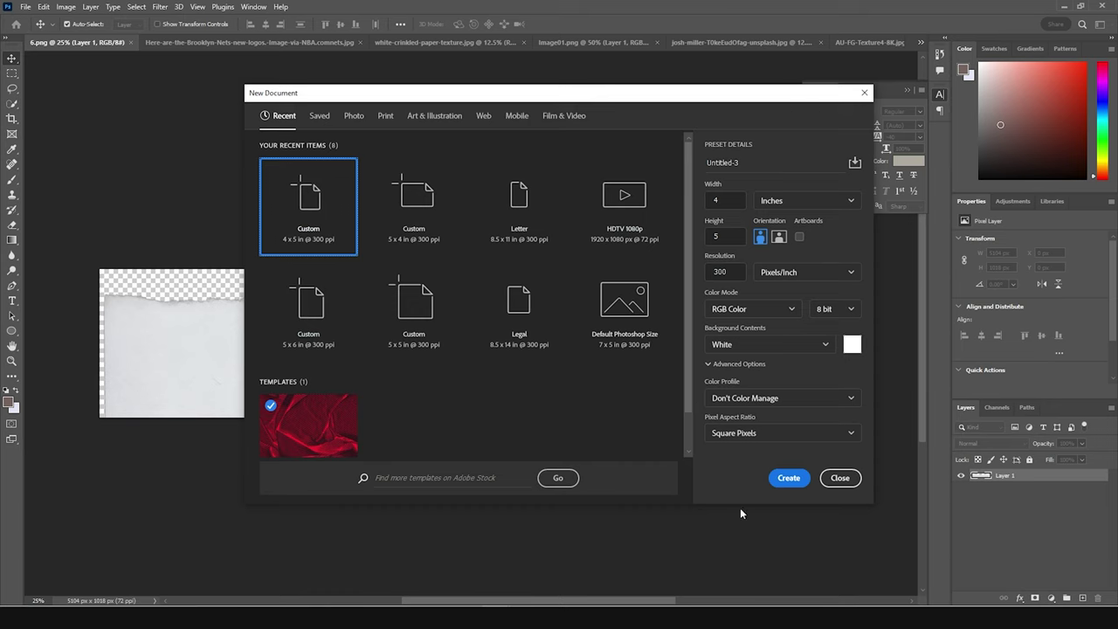
{"action": "left_click", "coordinate": [788, 478]}
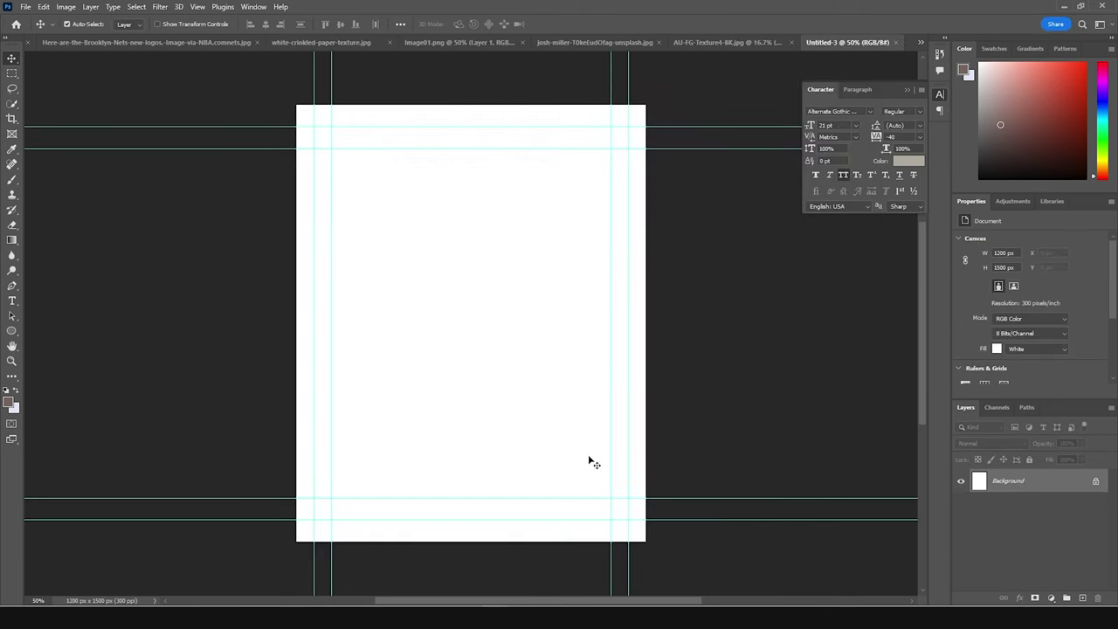
- Copy the white crinkled paper texture into the new document as a layer and put its source window away
{"action": "left_click_drag", "start_coordinate": [321, 42], "coordinate": [133, 435]}
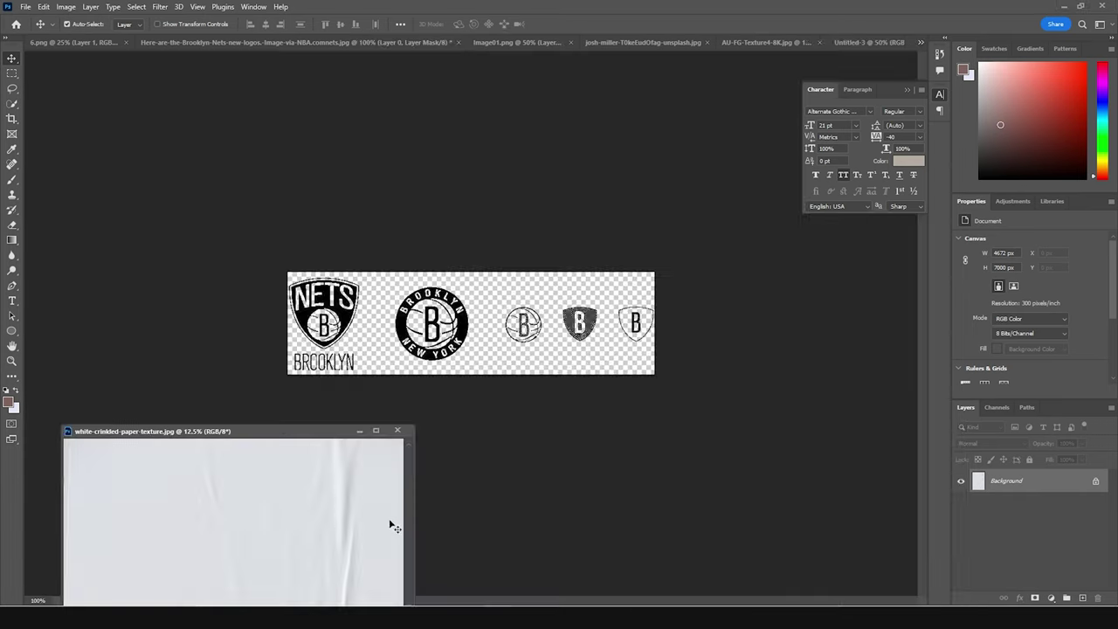
{"action": "left_click", "coordinate": [856, 42]}
{"action": "left_click_drag", "start_coordinate": [367, 472], "coordinate": [462, 370]}
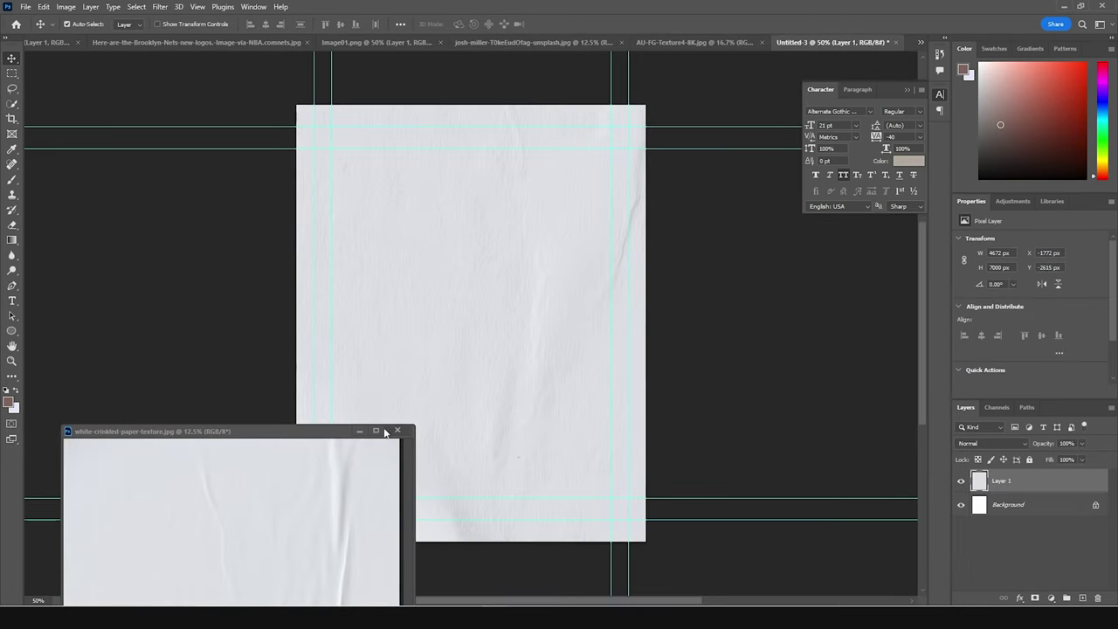
{"action": "left_click", "coordinate": [353, 431]}
- Scale the paper texture layer down to about 1270 x 1902 px and position it to cover the whole canvas
{"action": "key", "text": "ctrl+t"}
{"action": "key", "text": "ctrl+minus"}
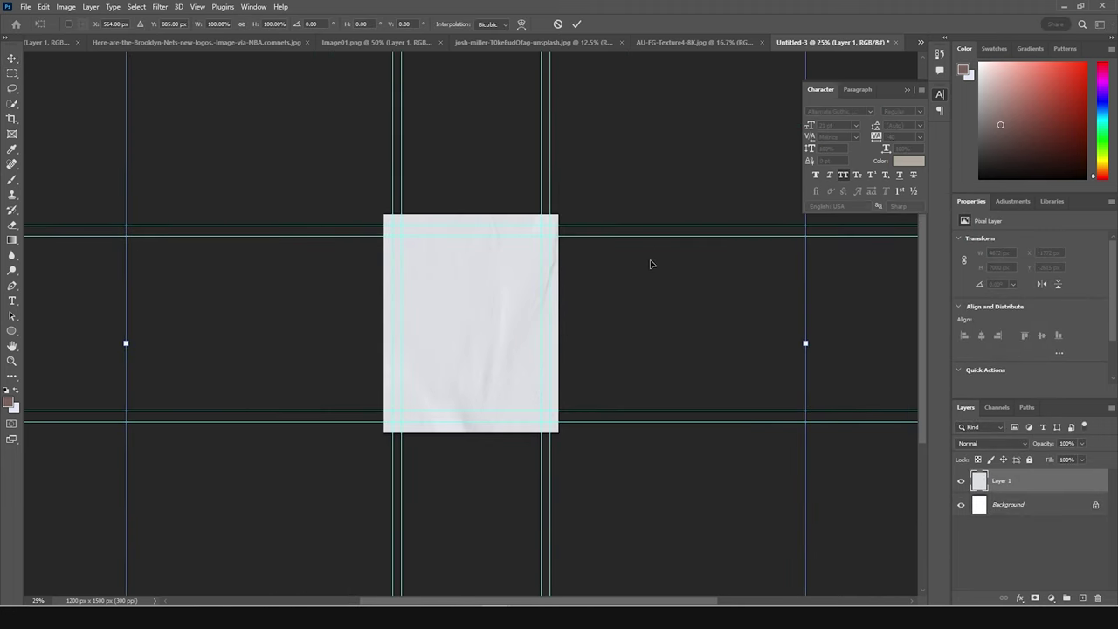
{"action": "key", "text": "ctrl+minus"}
{"action": "key", "text": "ctrl+minus"}
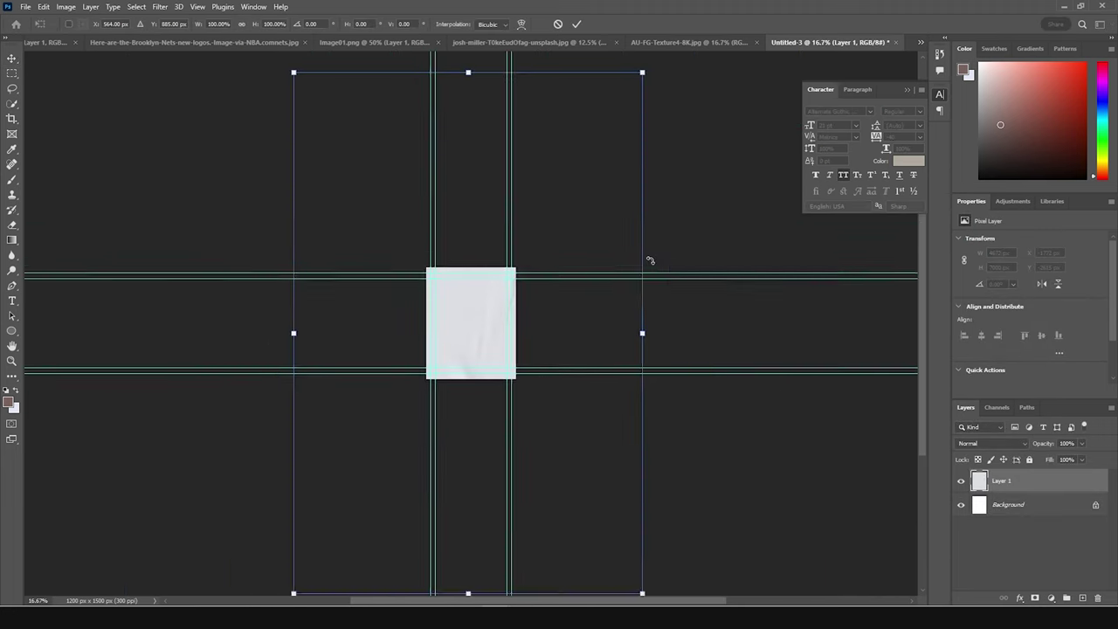
{"action": "left_click_drag", "start_coordinate": [639, 77], "coordinate": [539, 283]}
{"action": "key", "text": "ctrl+plus"}
{"action": "key", "text": "ctrl+plus"}
{"action": "key", "text": "ctrl+plus"}
{"action": "key", "text": "ctrl+plus"}
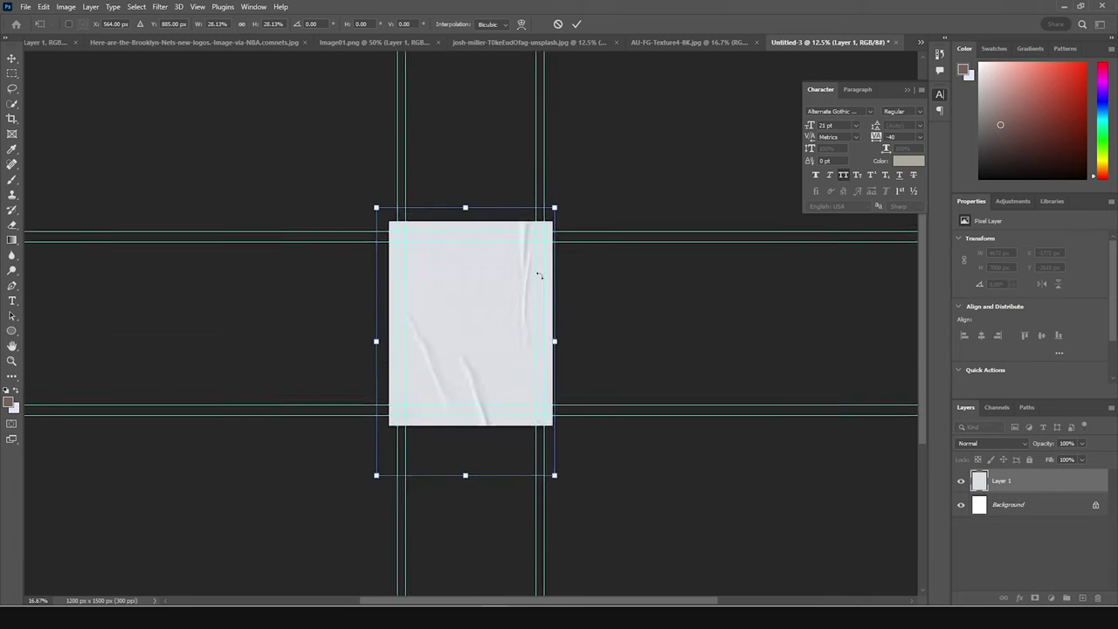
{"action": "left_click_drag", "start_coordinate": [651, 76], "coordinate": [645, 85]}
{"action": "left_click_drag", "start_coordinate": [526, 286], "coordinate": [529, 287]}
{"action": "key", "text": "Return"}
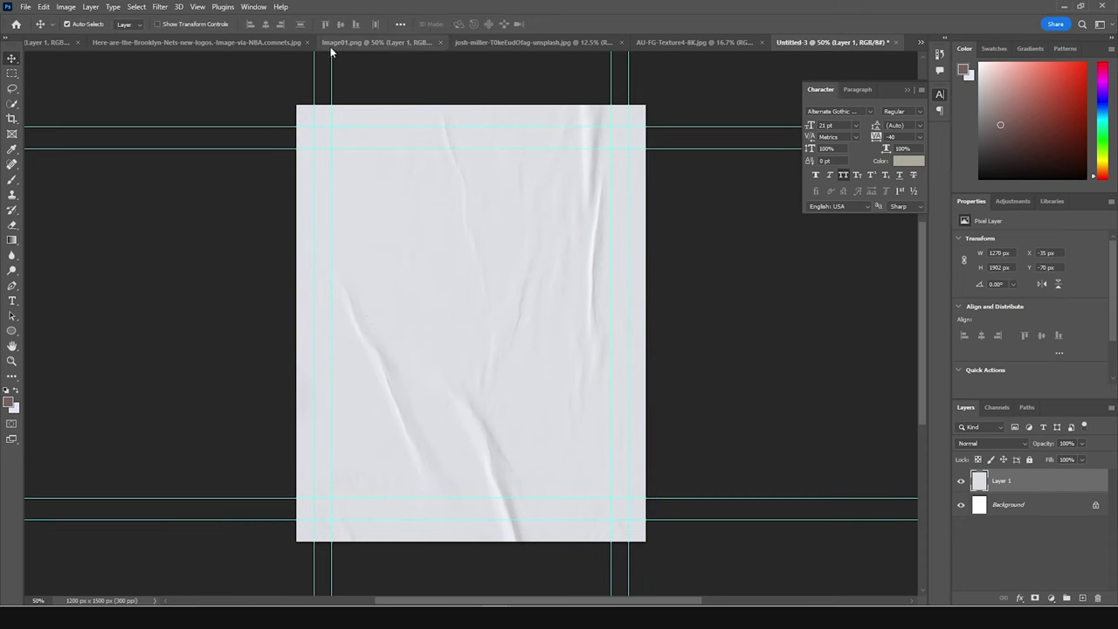
- Copy the basketball player from Image01.png onto the poster, scale the cutout to about 110% and center it with the legs reaching the canvas's lower edge
{"action": "left_click", "coordinate": [377, 42]}
{"action": "left_click_drag", "start_coordinate": [480, 278], "coordinate": [483, 360]}
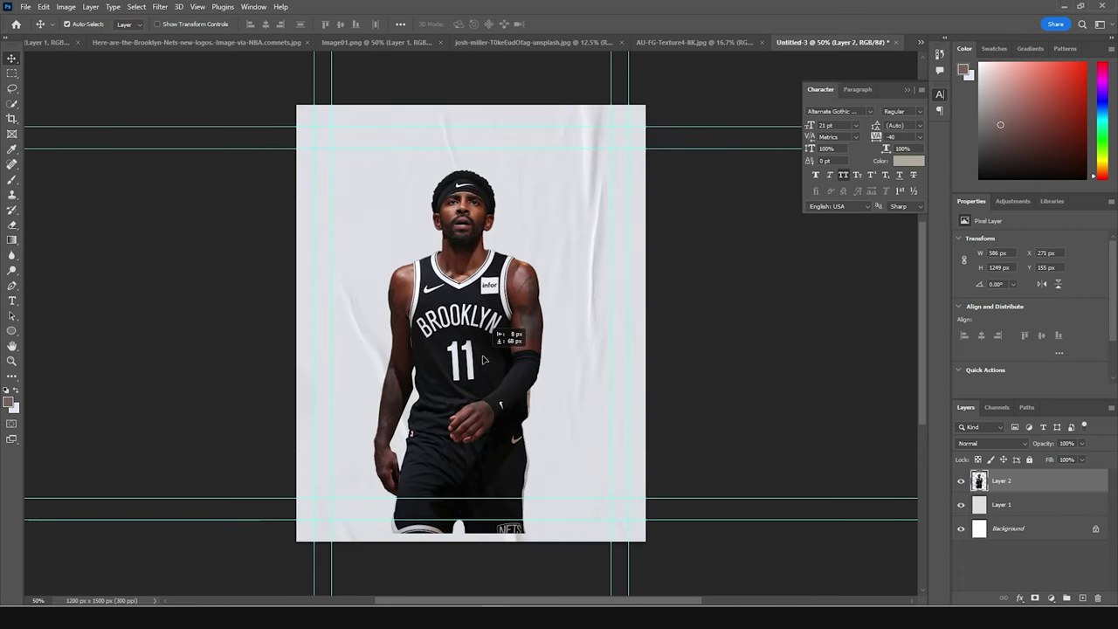
{"action": "key", "text": "ctrl+t"}
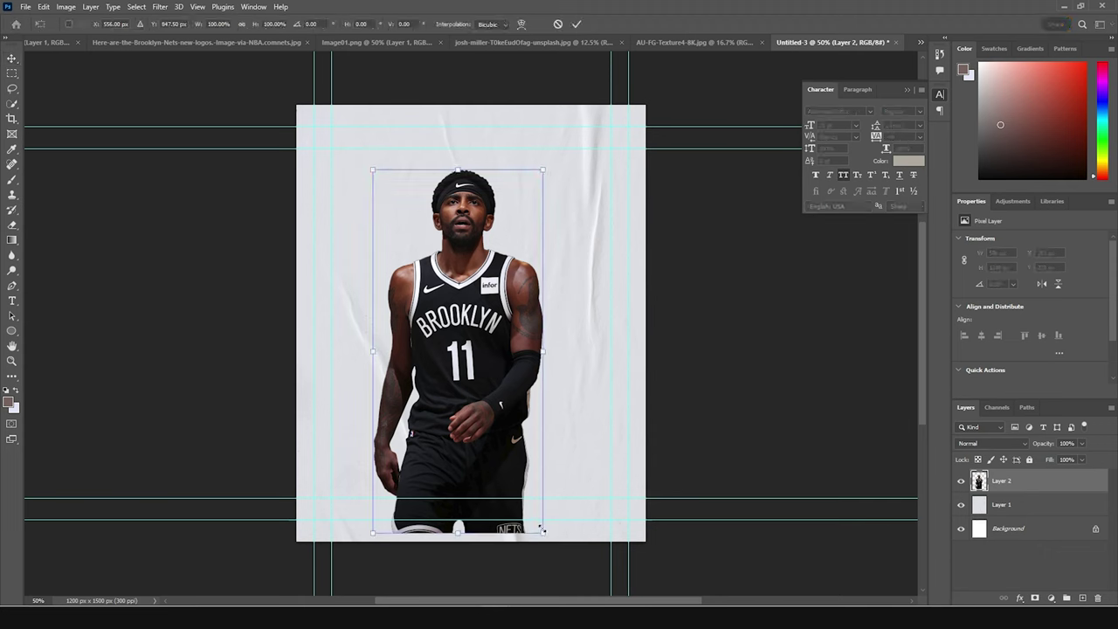
{"action": "left_click_drag", "start_coordinate": [547, 537], "coordinate": [551, 550]}
{"action": "left_click_drag", "start_coordinate": [511, 422], "coordinate": [520, 419]}
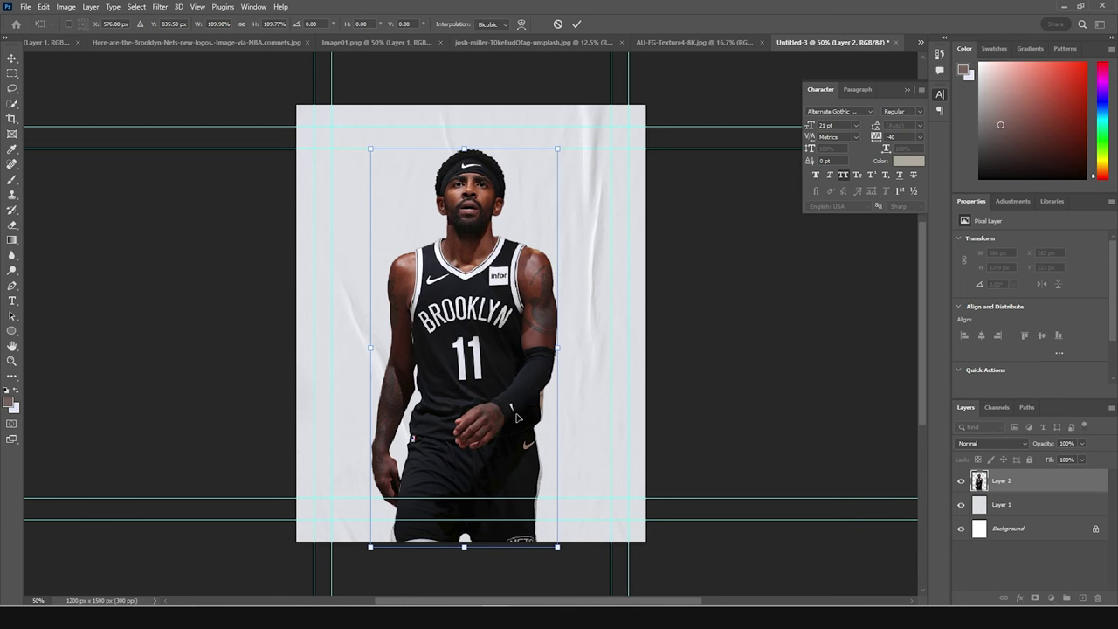
{"action": "key", "text": "Return"}
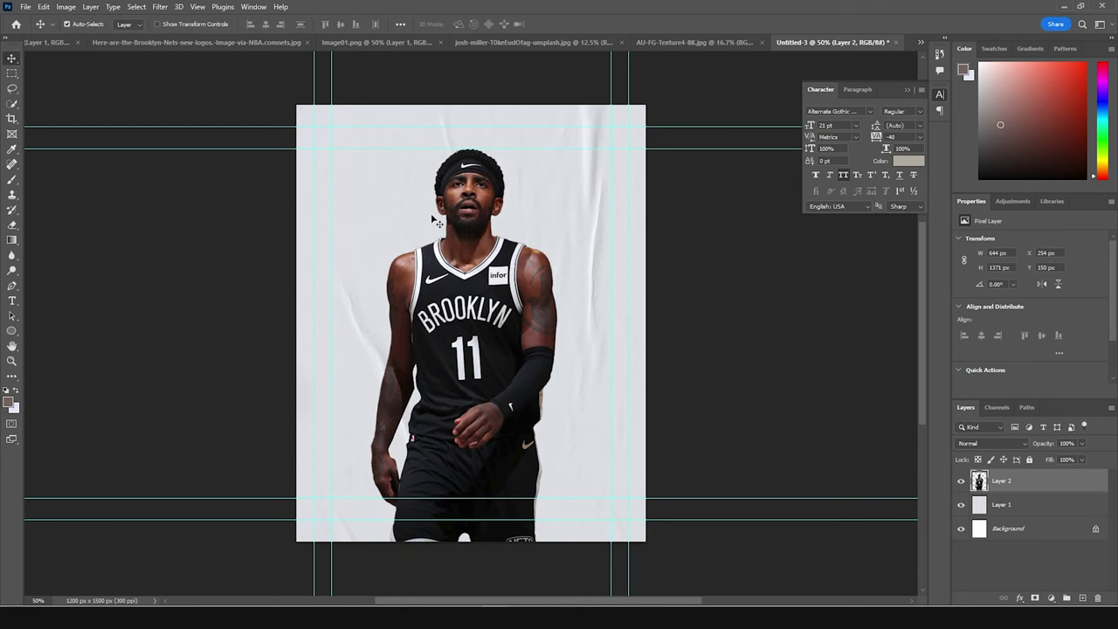
{"action": "left_click", "coordinate": [140, 47]}
{"action": "left_click", "coordinate": [455, 41]}
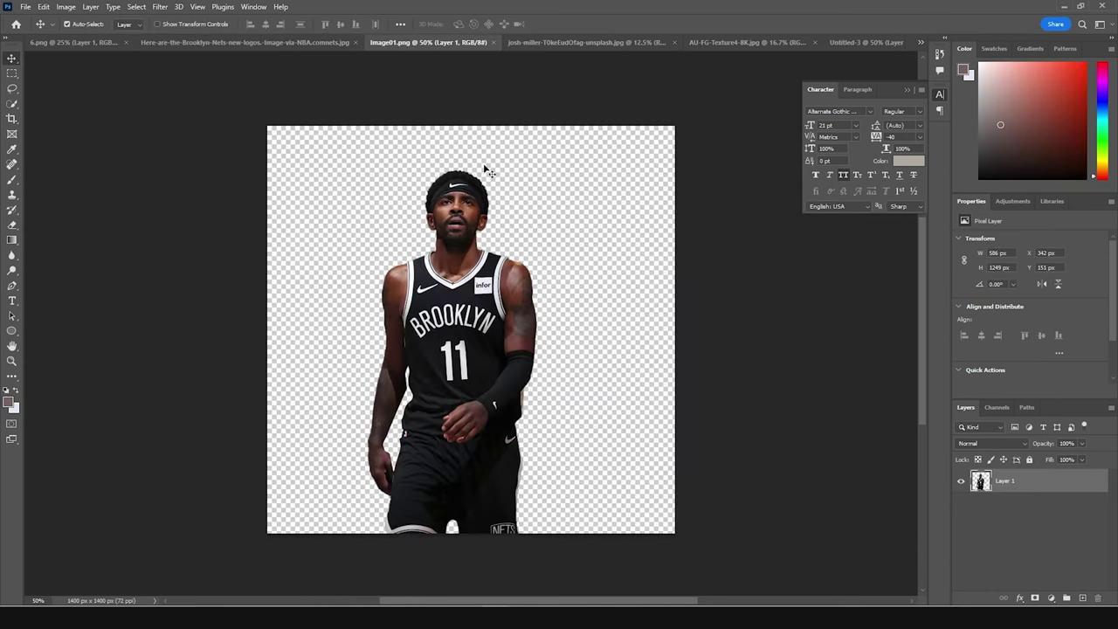
{"action": "left_click", "coordinate": [608, 44]}
{"action": "left_click", "coordinate": [713, 43]}
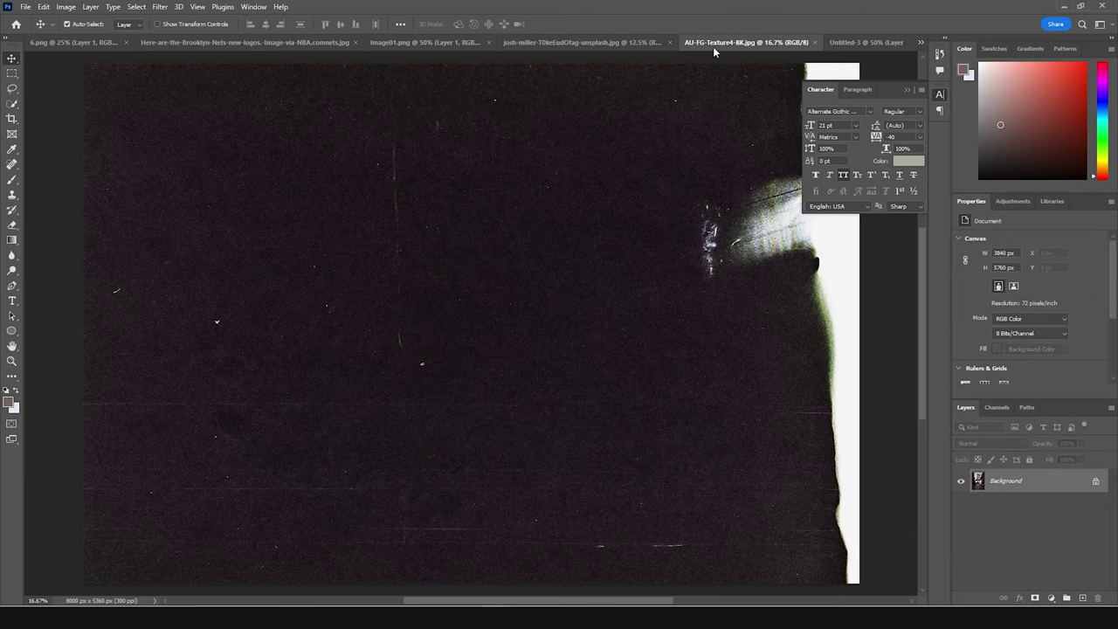
{"action": "left_click", "coordinate": [864, 42]}
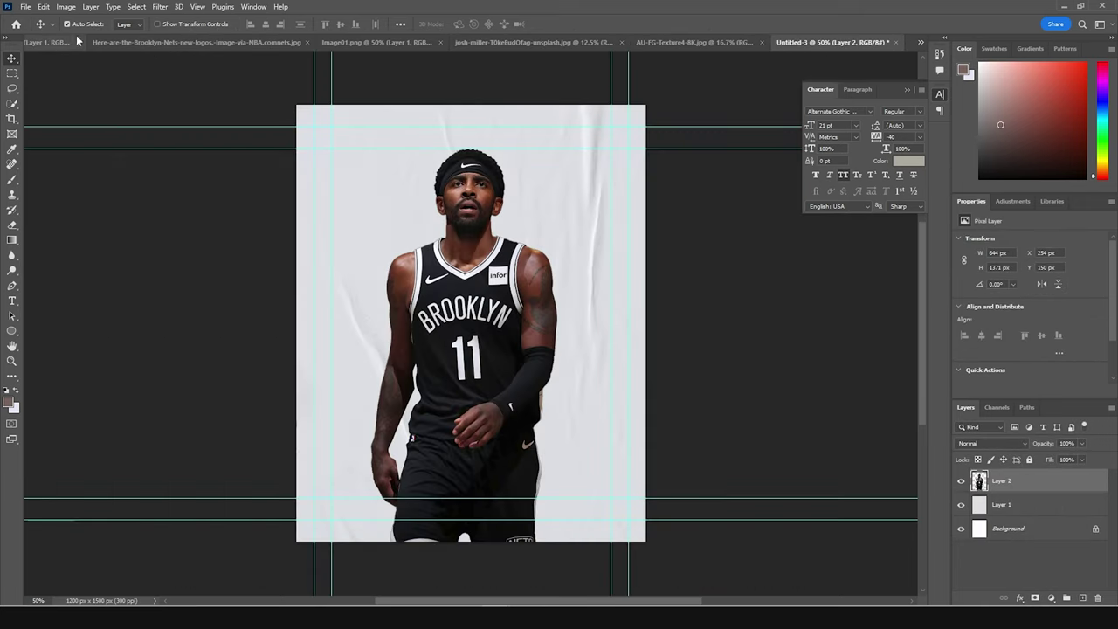
- Copy the torn paper strip from 6.png onto the poster, over the lower part of the player
{"action": "left_click", "coordinate": [54, 44]}
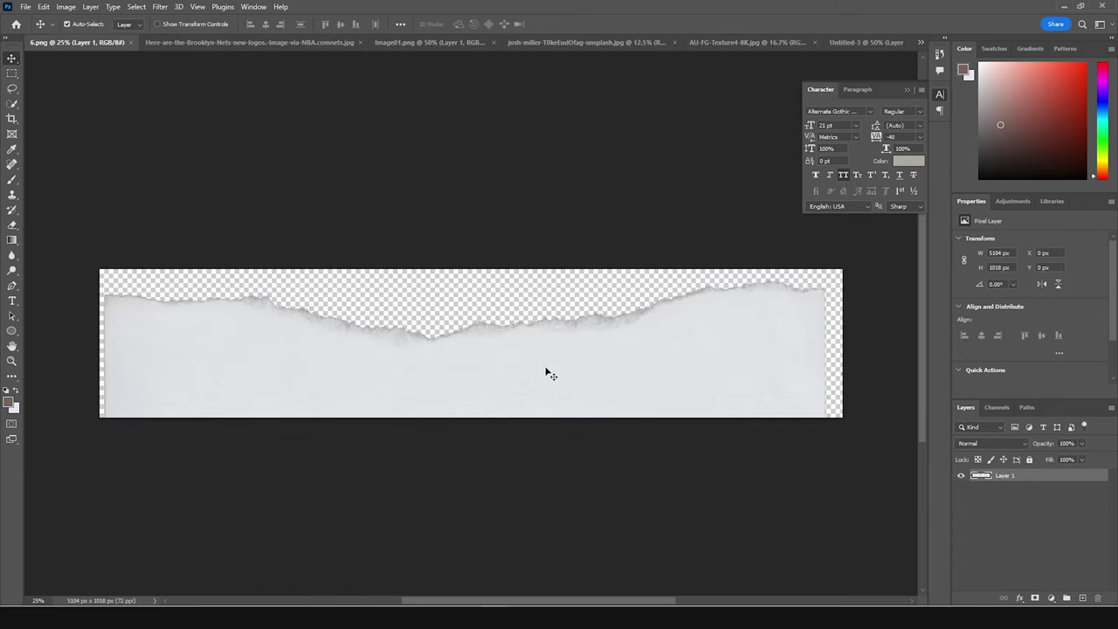
{"action": "left_click", "coordinate": [865, 42]}
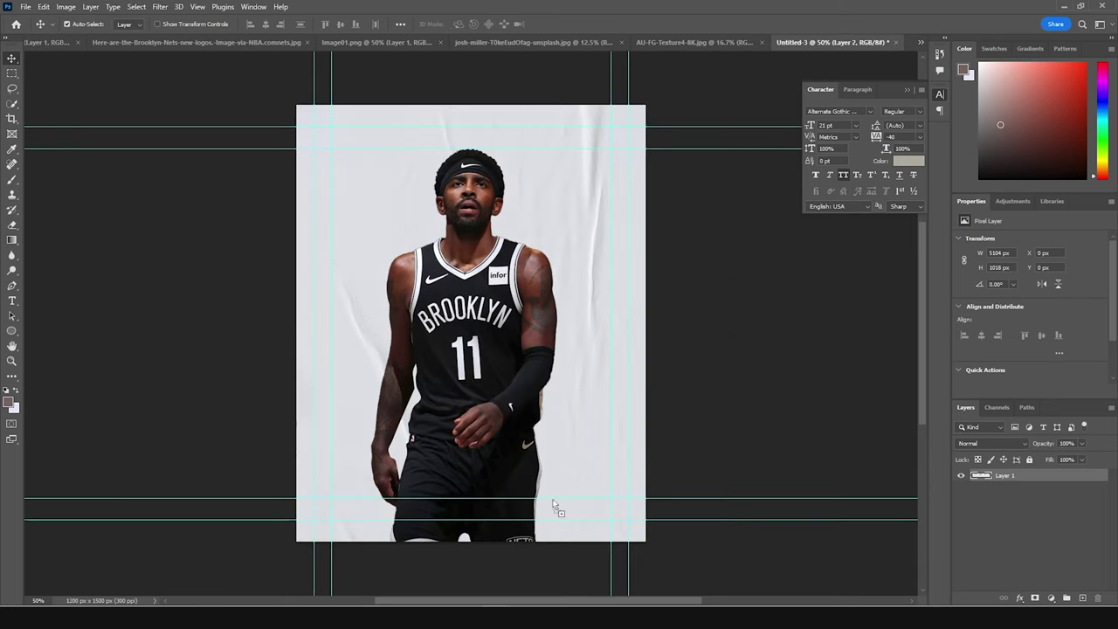
{"action": "left_click_drag", "start_coordinate": [554, 496], "coordinate": [559, 535]}
- Scale the torn paper strip to about 2168 x 471 px and position it across the poster's lower edge, covering the end of the player's legs
{"action": "key", "text": "ctrl+t"}
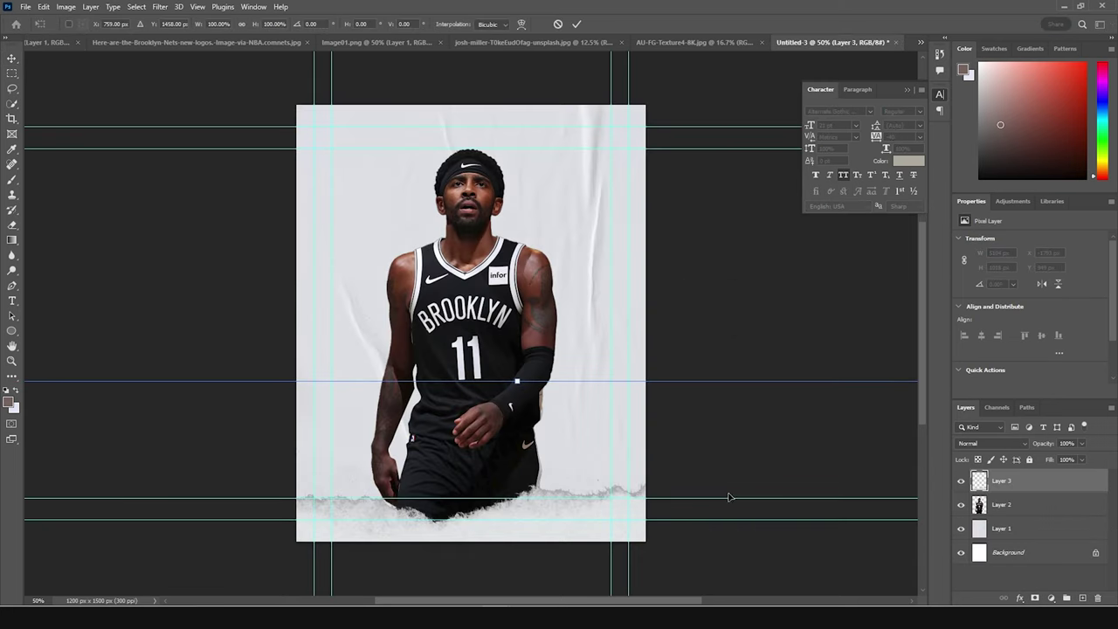
{"action": "key", "text": "ctrl+minus"}
{"action": "key", "text": "ctrl+minus"}
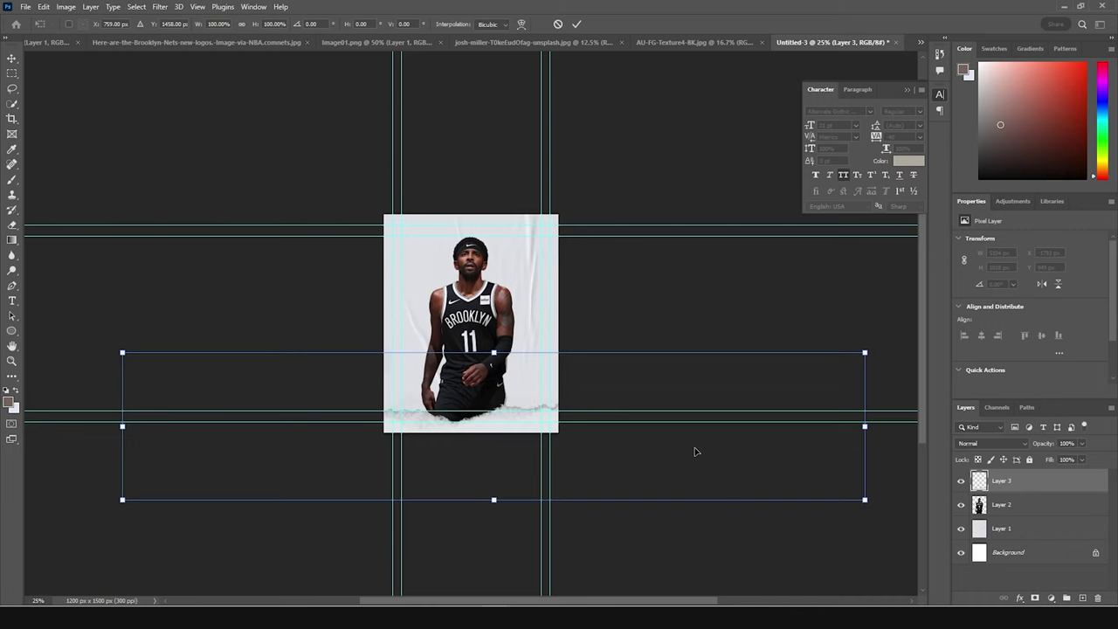
{"action": "left_click_drag", "start_coordinate": [863, 351], "coordinate": [631, 466]}
{"action": "left_click_drag", "start_coordinate": [687, 498], "coordinate": [578, 436]}
{"action": "left_click_drag", "start_coordinate": [686, 457], "coordinate": [690, 455]}
{"action": "left_click_drag", "start_coordinate": [614, 455], "coordinate": [605, 434]}
{"action": "key", "text": "Return"}
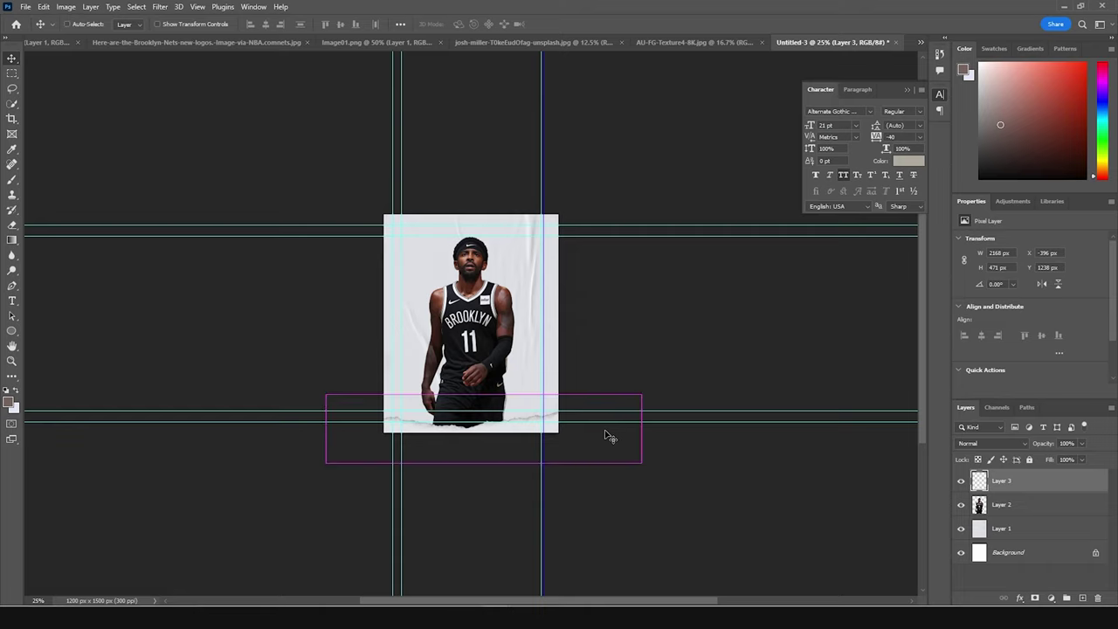
- Apply the Filter Gallery's Cutout effect to the player layer with 5 levels, edge simplicity 5 and edge fidelity 2
{"action": "key", "text": "ctrl+plus"}
{"action": "key", "text": "ctrl+plus"}
{"action": "key", "text": "ctrl+plus"}
{"action": "left_click_drag", "start_coordinate": [346, 262], "coordinate": [347, 167]}
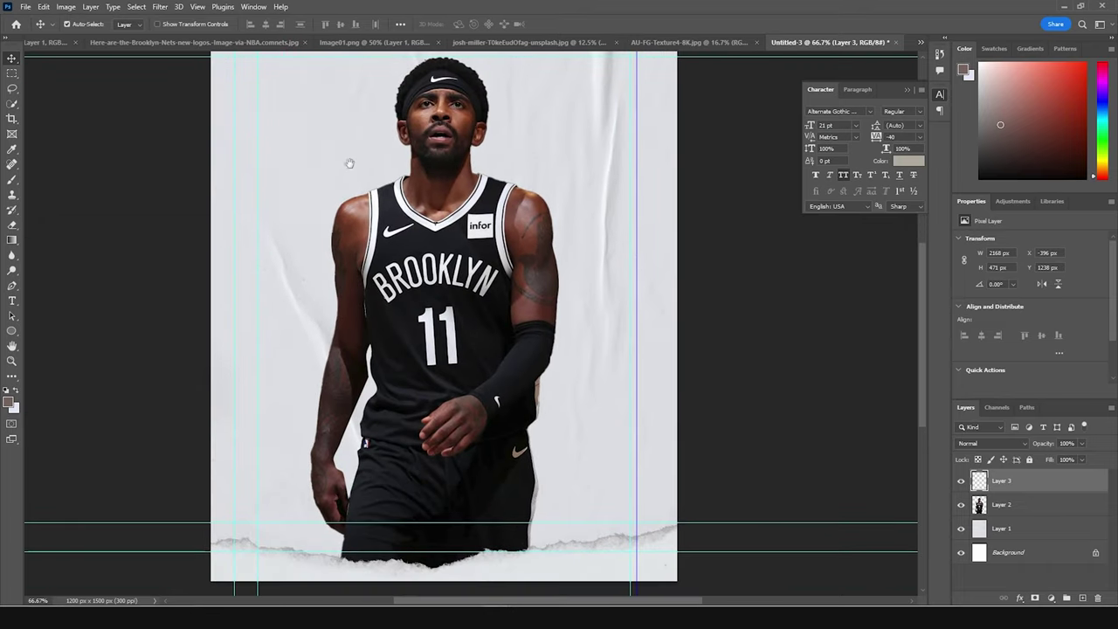
{"action": "left_click", "coordinate": [470, 124]}
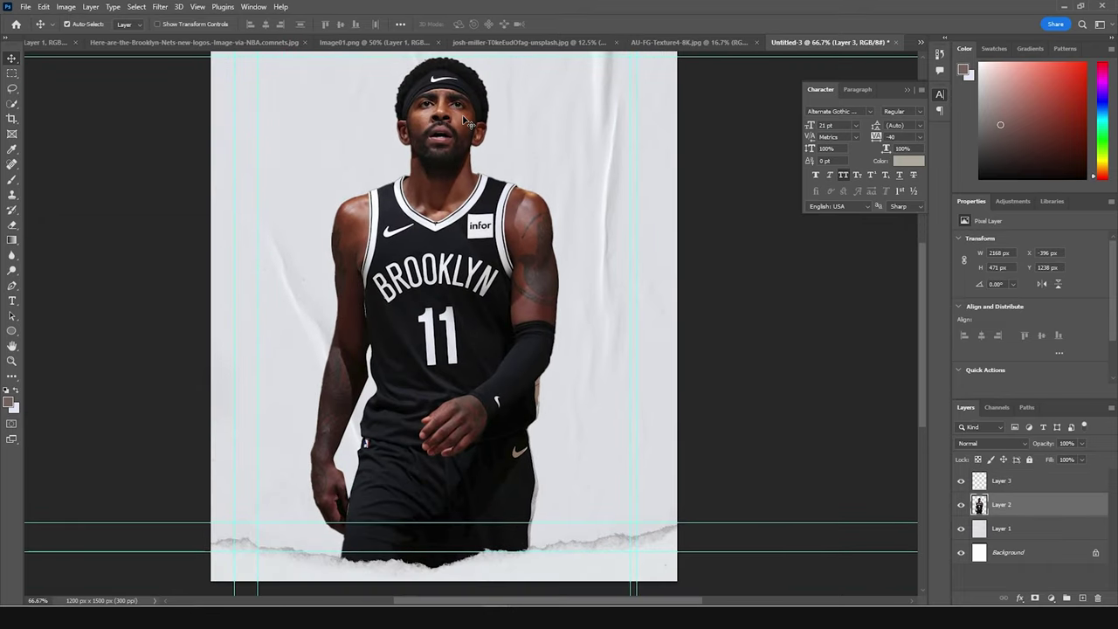
{"action": "left_click", "coordinate": [161, 7]}
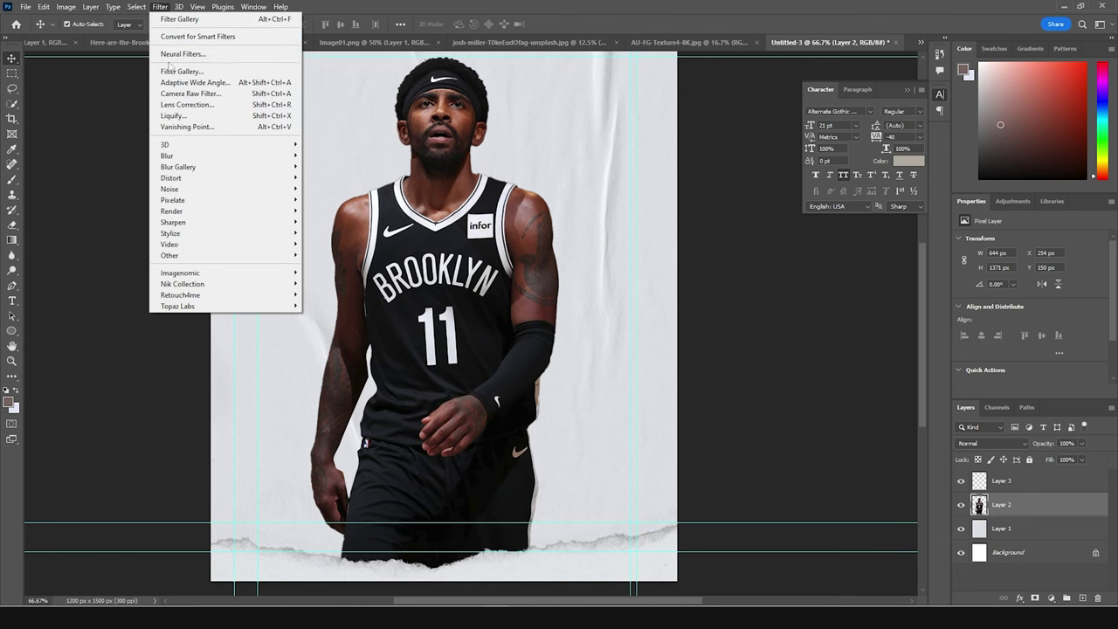
{"action": "left_click", "coordinate": [180, 71]}
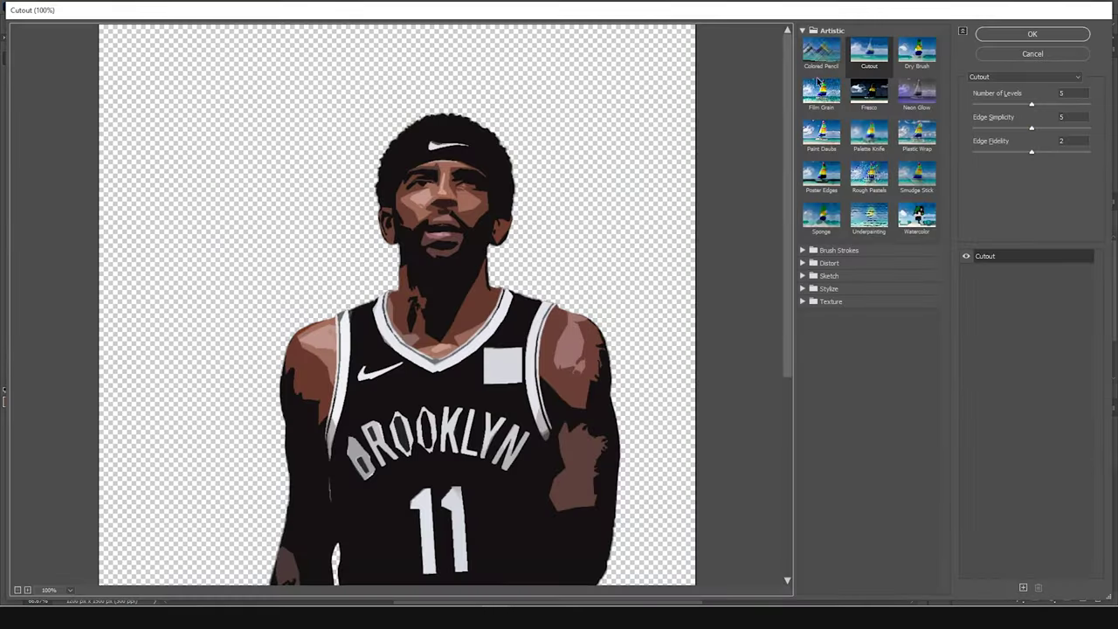
{"action": "left_click_drag", "start_coordinate": [405, 224], "coordinate": [341, 182]}
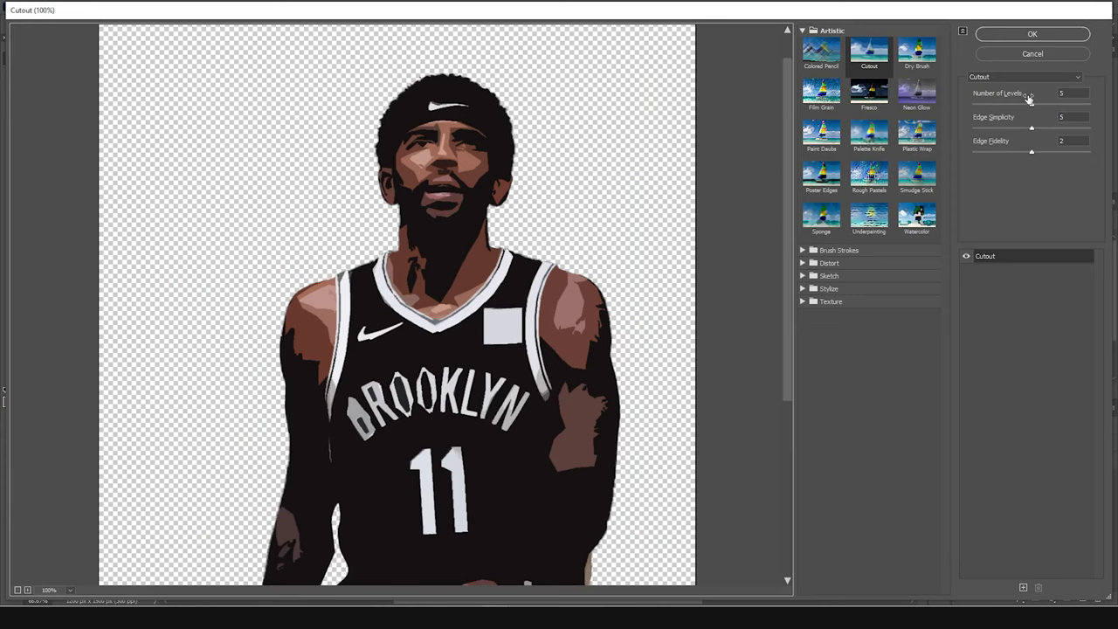
{"action": "left_click", "coordinate": [1074, 90]}
{"action": "left_click", "coordinate": [1079, 117]}
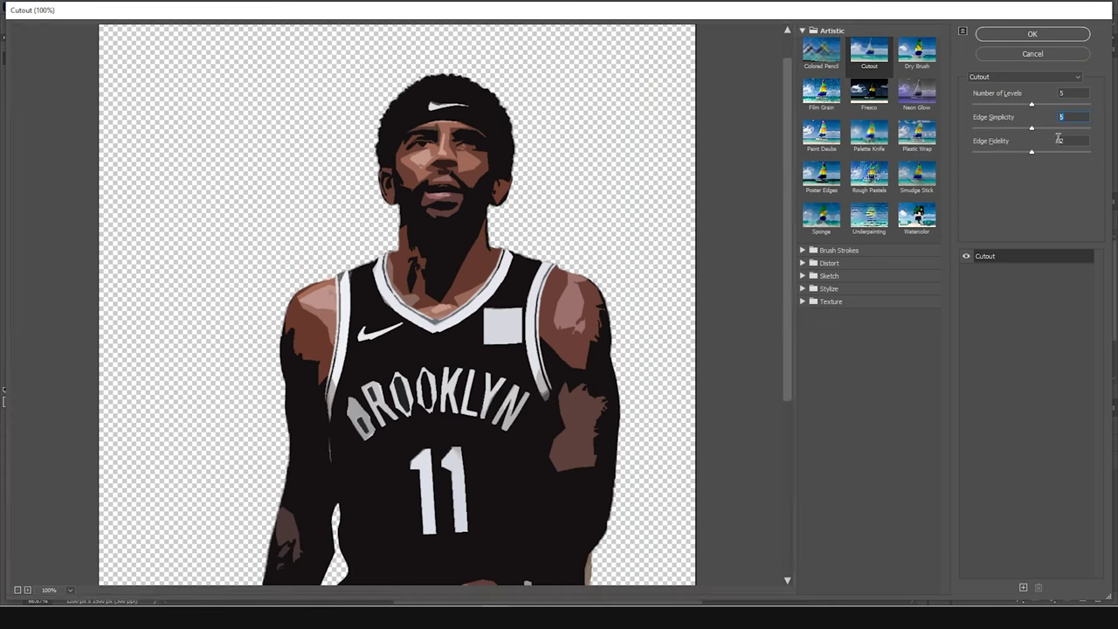
{"action": "left_click", "coordinate": [1007, 34]}
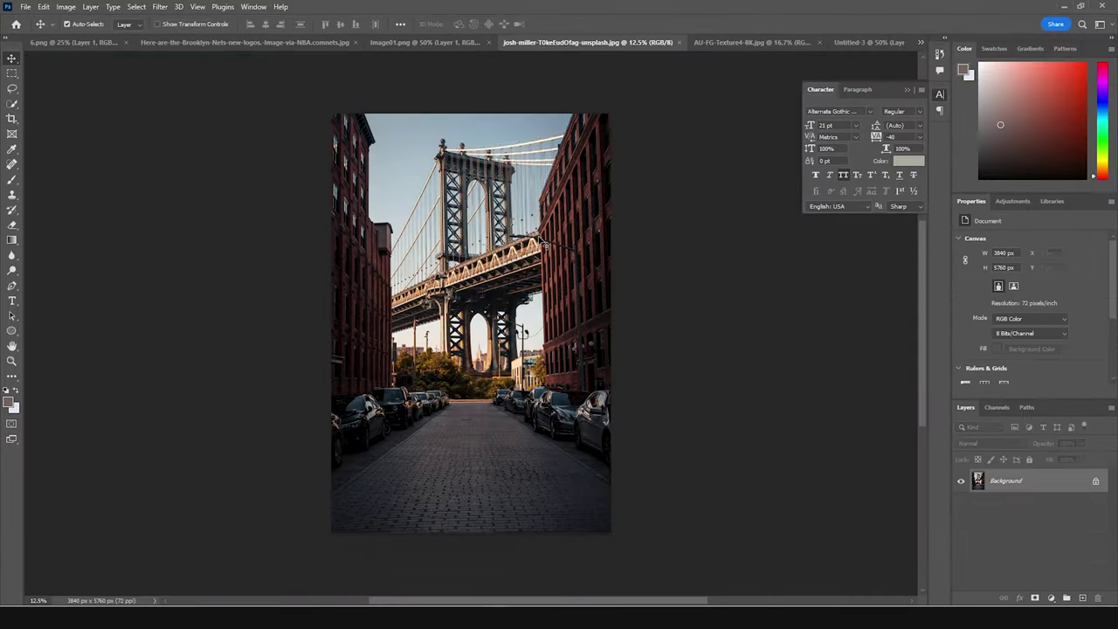
- Start a Color Range selection of sampled colors in the bridge street photo and add the bridge tower's tones to it
{"action": "left_click", "coordinate": [137, 7]}
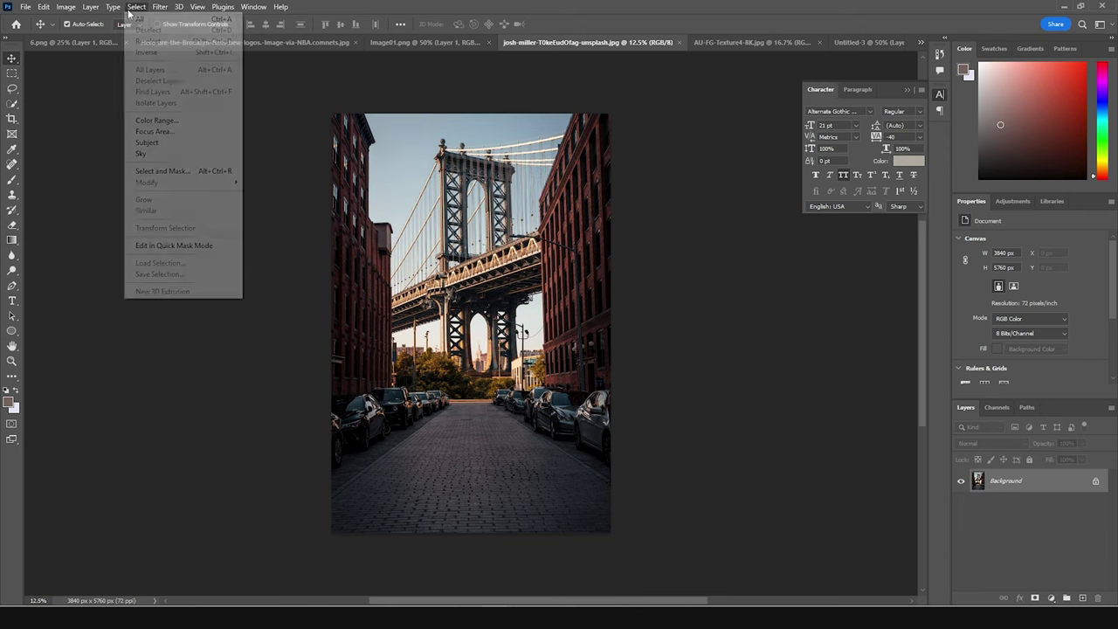
{"action": "left_click", "coordinate": [171, 121]}
{"action": "left_click", "coordinate": [233, 133]}
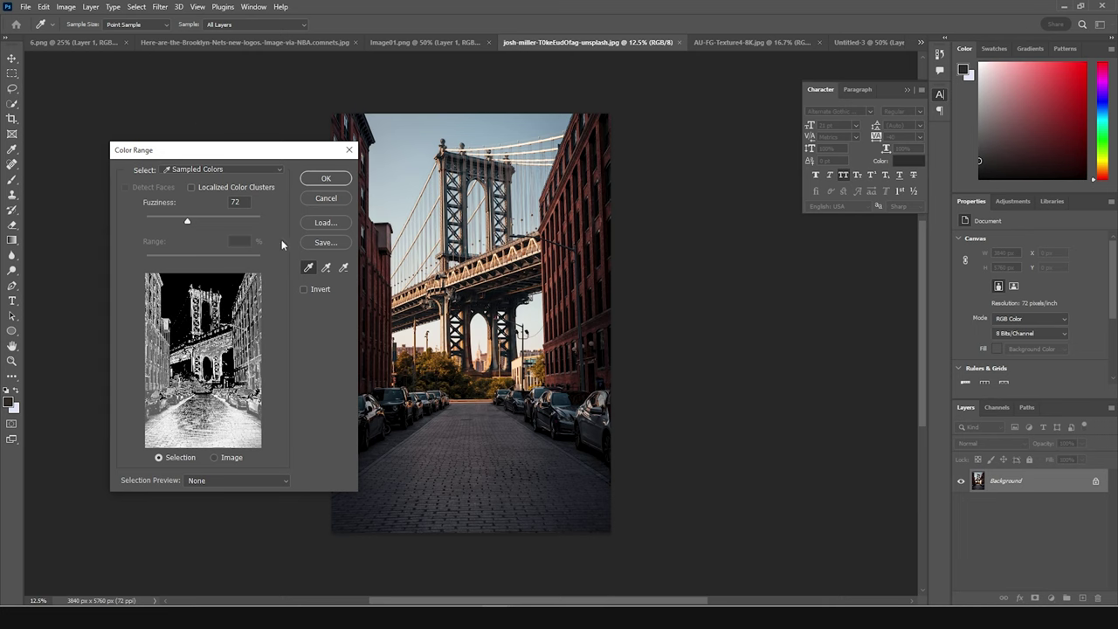
{"action": "left_click", "coordinate": [326, 266]}
{"action": "left_click", "coordinate": [481, 264]}
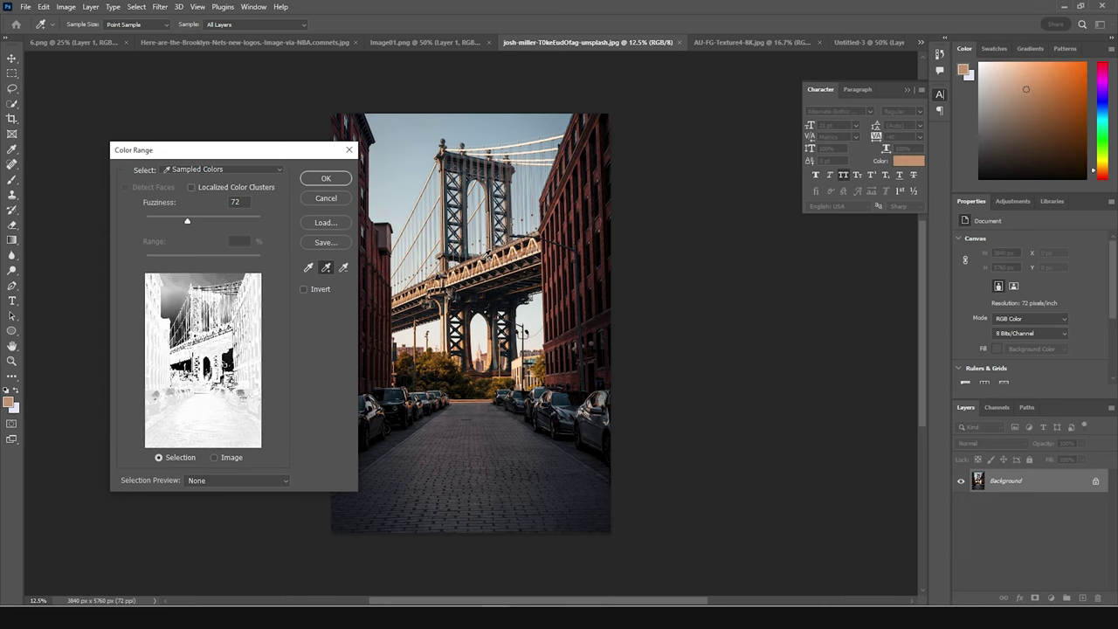
{"action": "left_click", "coordinate": [481, 263]}
- Subtract the sky tones from the color range and turn the resulting selection into a layer mask on the bridge photo
{"action": "left_click", "coordinate": [343, 267]}
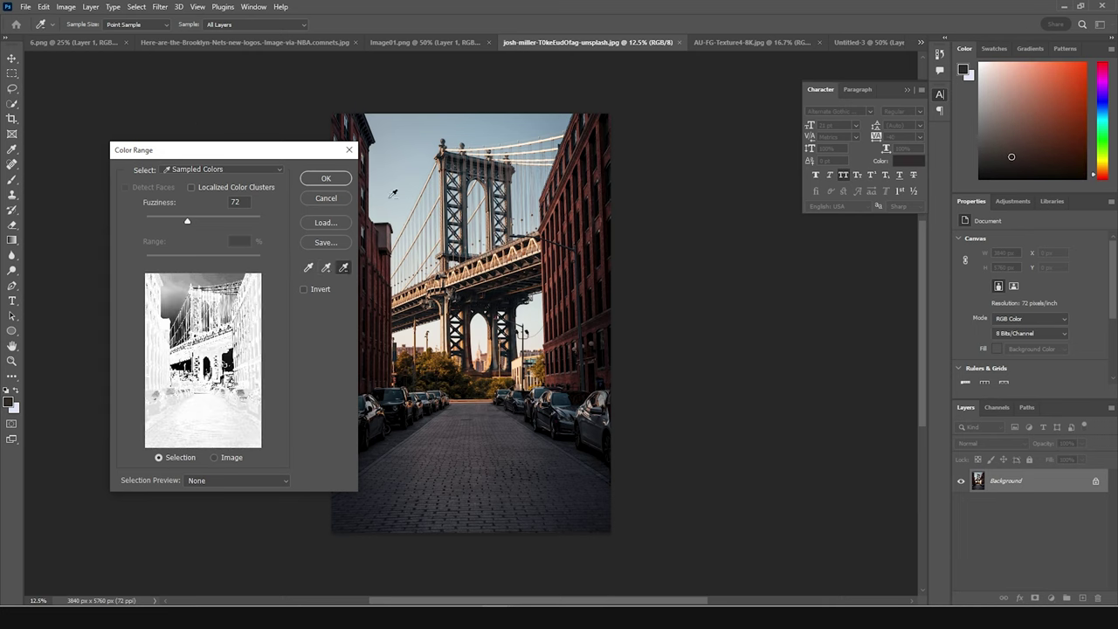
{"action": "left_click", "coordinate": [395, 186]}
{"action": "left_click", "coordinate": [402, 179]}
{"action": "left_click", "coordinate": [497, 124]}
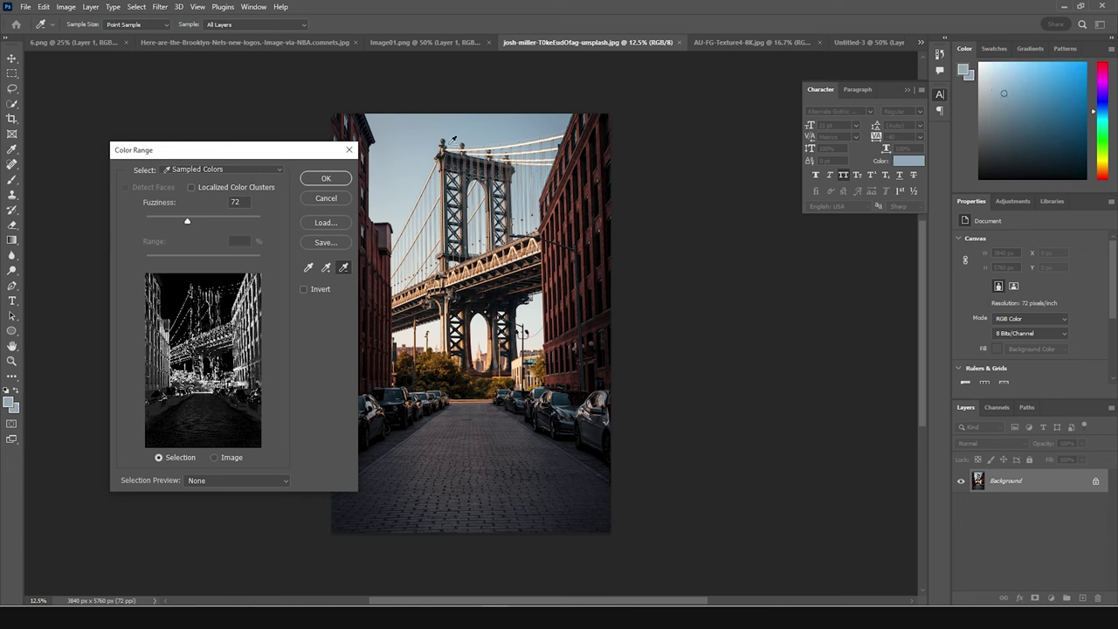
{"action": "left_click", "coordinate": [337, 181]}
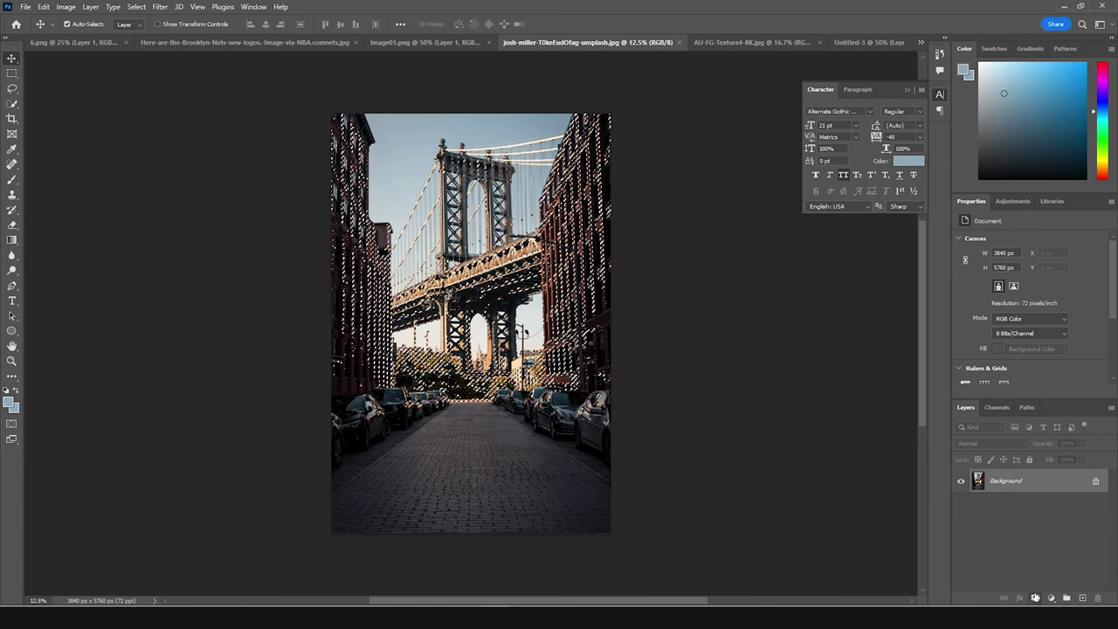
{"action": "left_click", "coordinate": [1035, 598]}
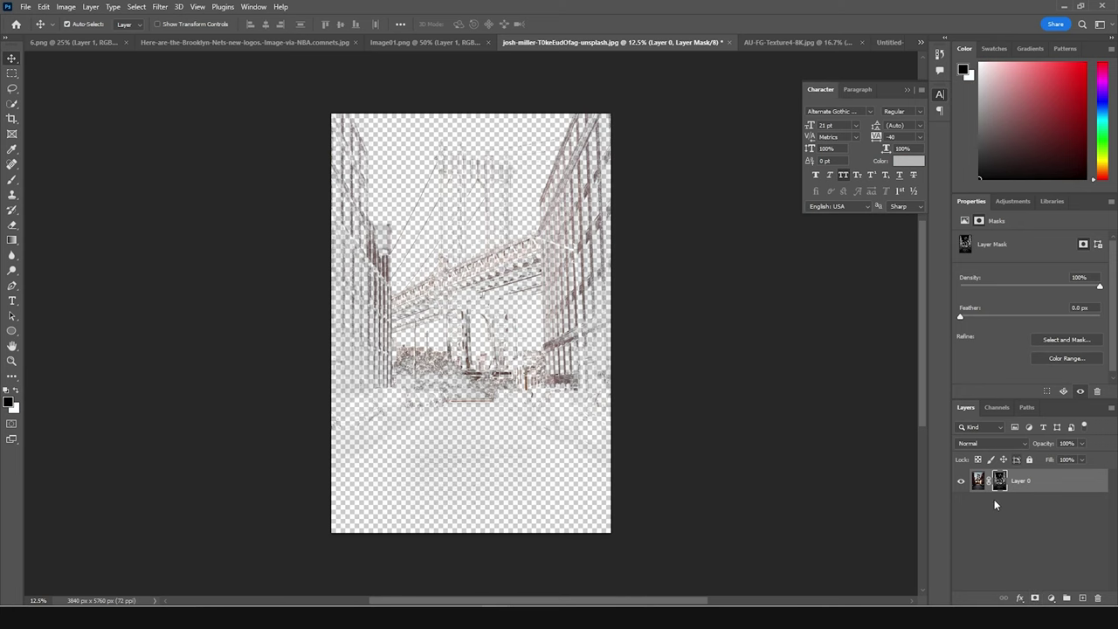
- Place the masked bridge photo in the poster beneath the player layer and scale it to about 1528 x 2292 px, filling the canvas
{"action": "left_click_drag", "start_coordinate": [978, 481], "coordinate": [515, 365]}
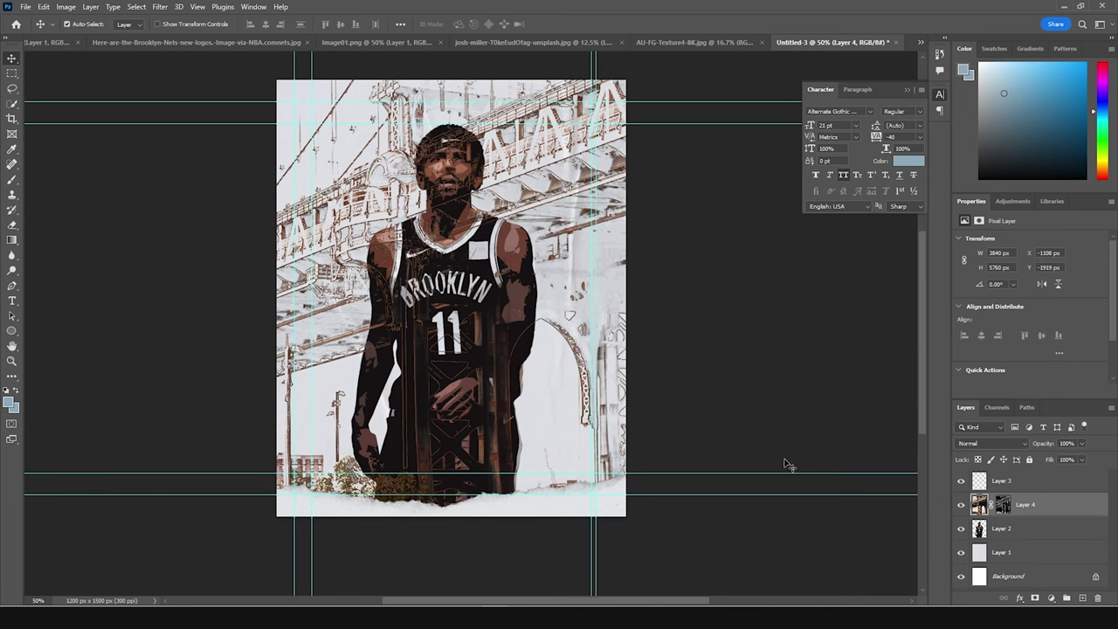
{"action": "left_click_drag", "start_coordinate": [979, 507], "coordinate": [978, 530]}
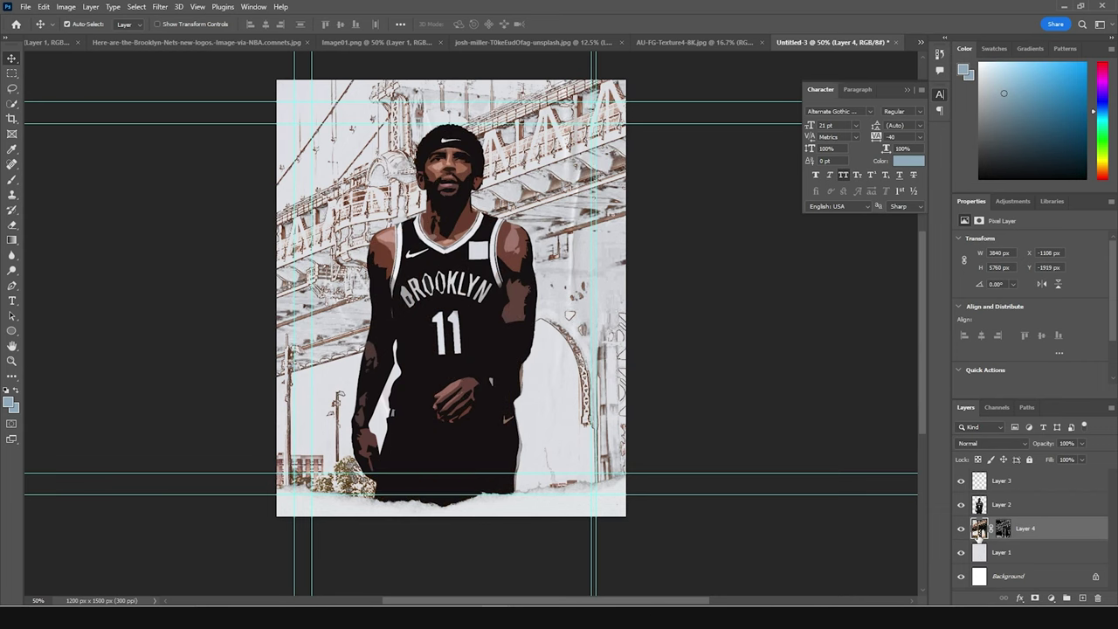
{"action": "key", "text": "ctrl+t"}
{"action": "key", "text": "ctrl+minus"}
{"action": "key", "text": "ctrl+minus"}
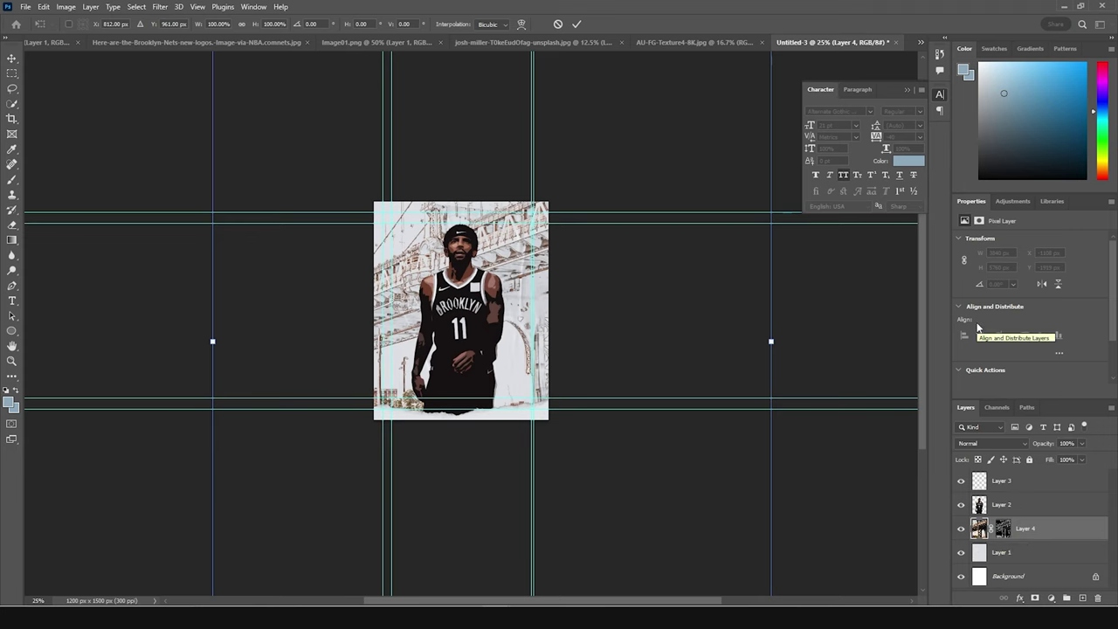
{"action": "key", "text": "ctrl+minus"}
{"action": "left_click_drag", "start_coordinate": [670, 54], "coordinate": [541, 230]}
{"action": "left_click_drag", "start_coordinate": [552, 279], "coordinate": [532, 282]}
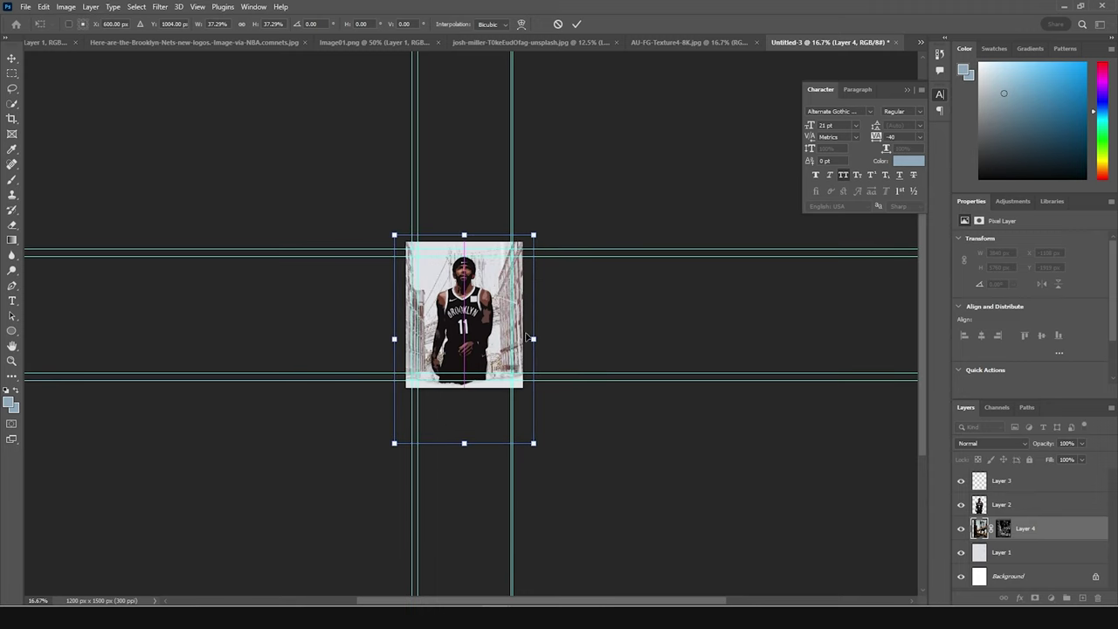
{"action": "left_click_drag", "start_coordinate": [535, 444], "coordinate": [539, 449]}
{"action": "key", "text": "Return"}
{"action": "key", "text": "ctrl+plus"}
{"action": "key", "text": "ctrl+plus"}
{"action": "key", "text": "ctrl+plus"}
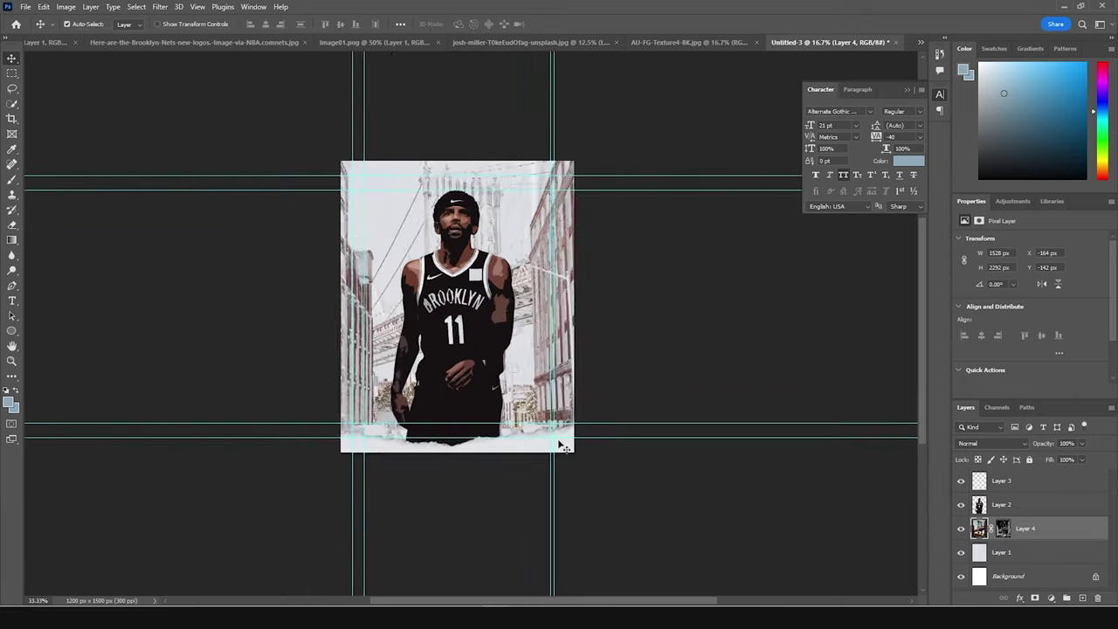
- Copy the dark AU-FG-Texture4-8K image into the poster document as the topmost layer
{"action": "left_click", "coordinate": [677, 42]}
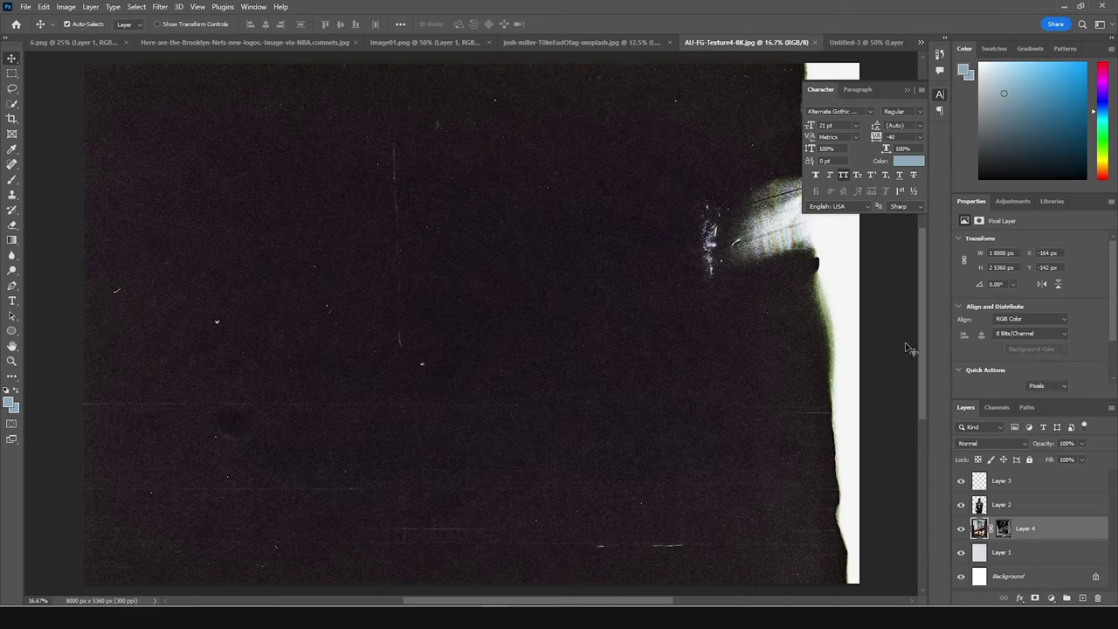
{"action": "left_click_drag", "start_coordinate": [975, 480], "coordinate": [437, 295]}
{"action": "left_click_drag", "start_coordinate": [997, 529], "coordinate": [1003, 456]}
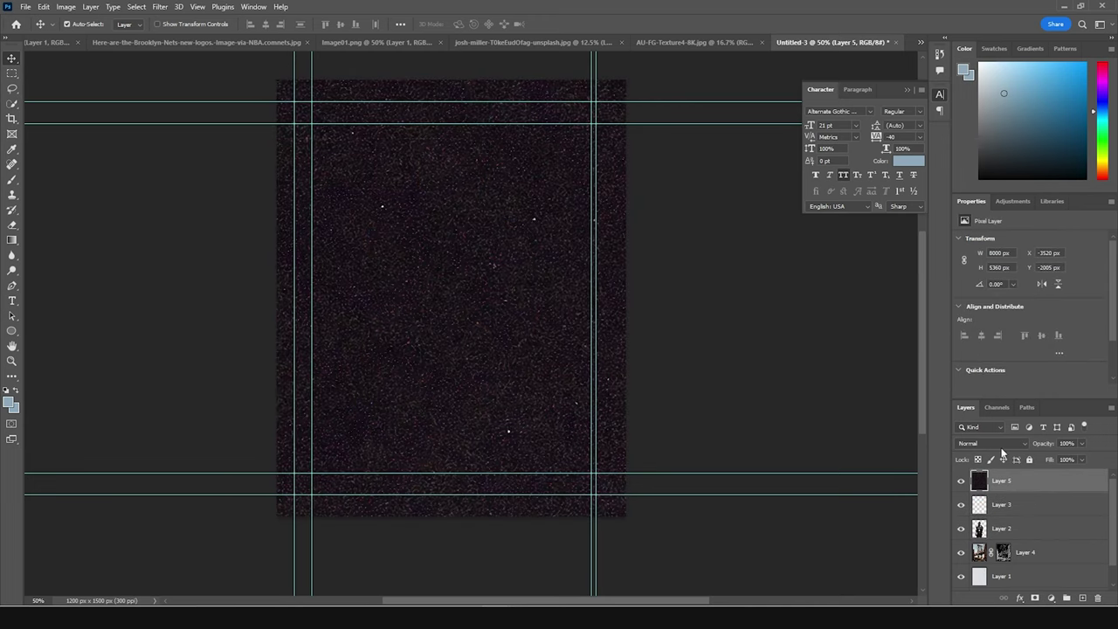
- Rotate the dark texture layer -90° and scale it to about 1364 x 2034 px so it covers the whole poster
{"action": "key", "text": "ctrl+t"}
{"action": "key", "text": "ctrl+minus"}
{"action": "key", "text": "ctrl+minus"}
{"action": "key", "text": "ctrl+minus"}
{"action": "key", "text": "ctrl+minus"}
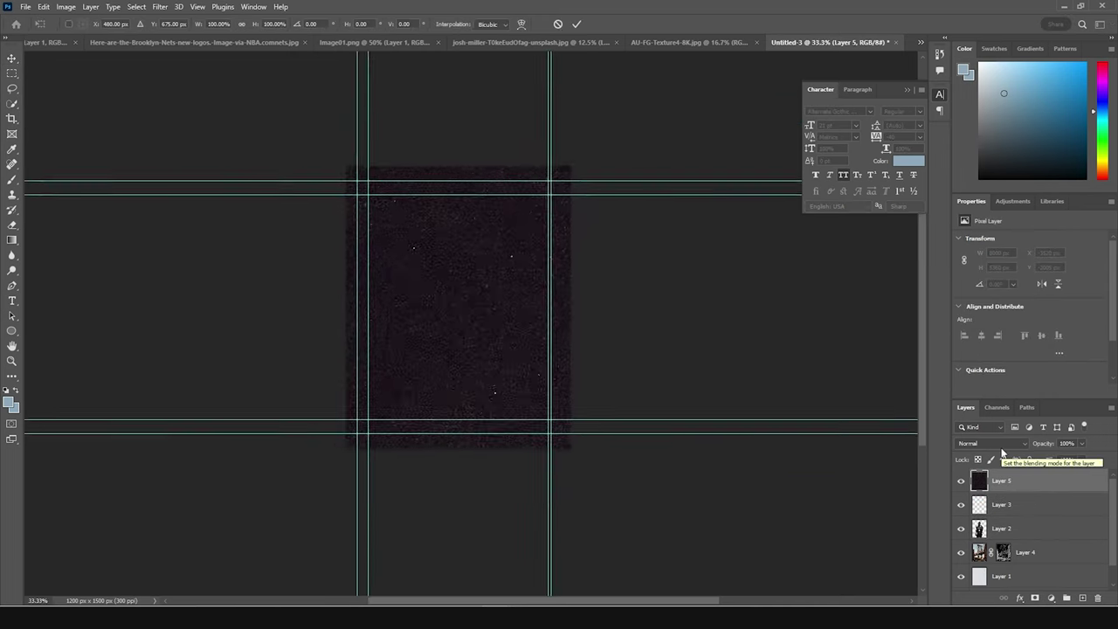
{"action": "left_click_drag", "start_coordinate": [747, 507], "coordinate": [506, 349]}
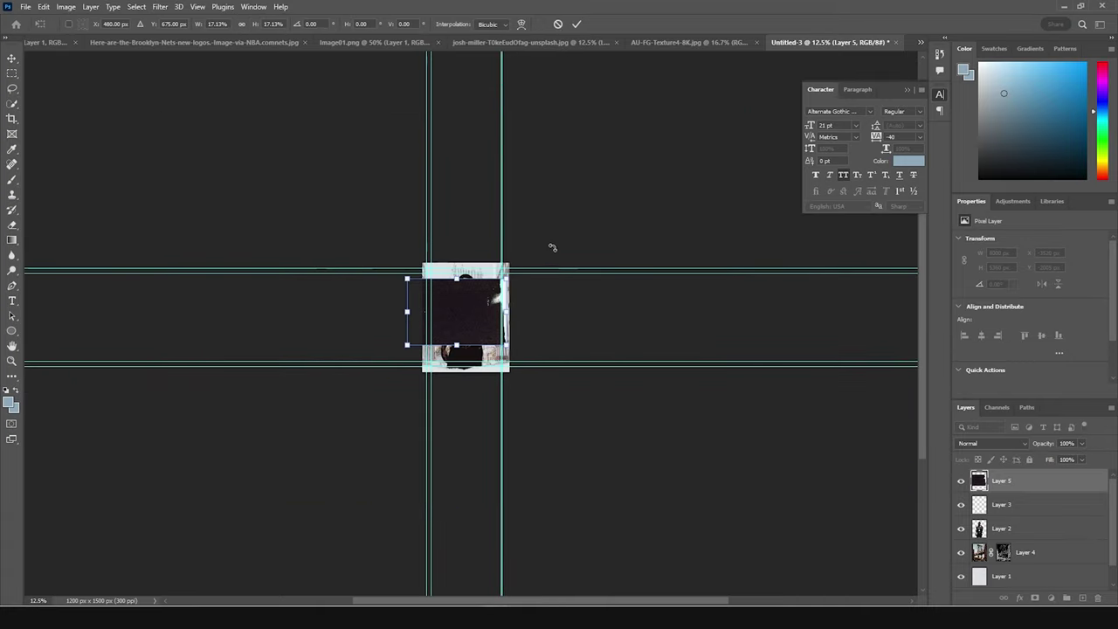
{"action": "left_click_drag", "start_coordinate": [525, 287], "coordinate": [440, 212]}
{"action": "key", "text": "ctrl+z"}
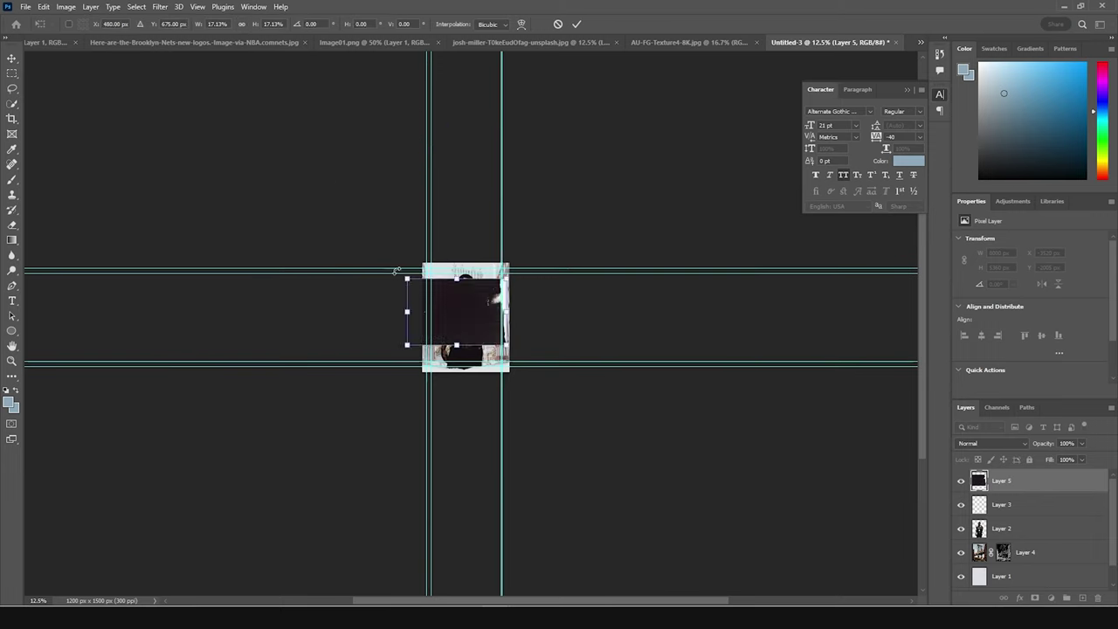
{"action": "left_click_drag", "start_coordinate": [395, 271], "coordinate": [382, 440]}
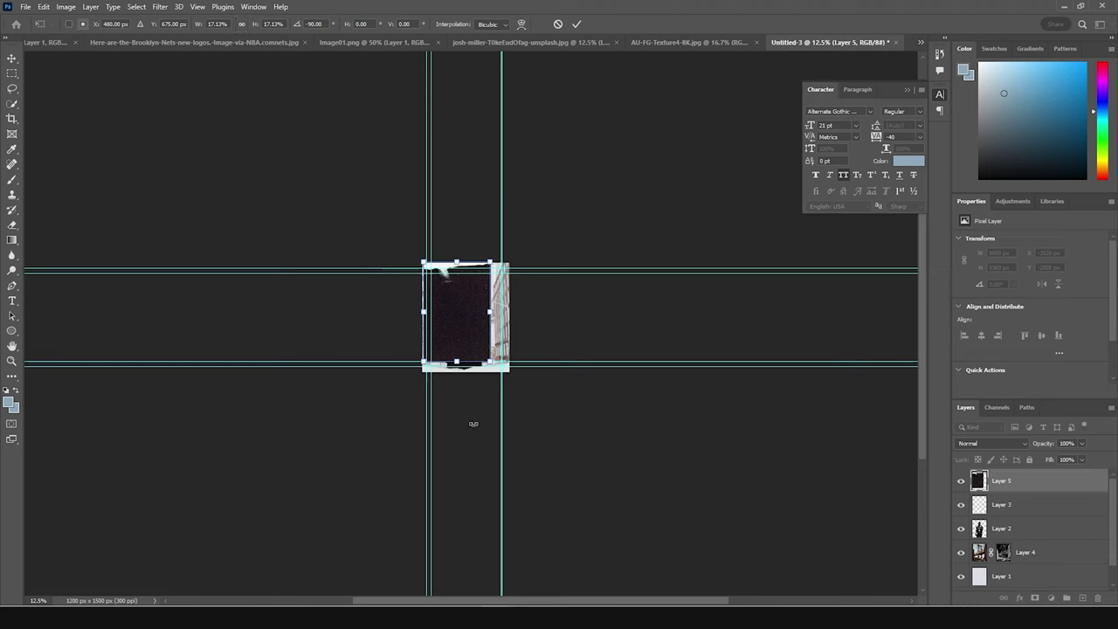
{"action": "left_click_drag", "start_coordinate": [491, 362], "coordinate": [524, 399]}
{"action": "key", "text": "Return"}
{"action": "key", "text": "ctrl+equal"}
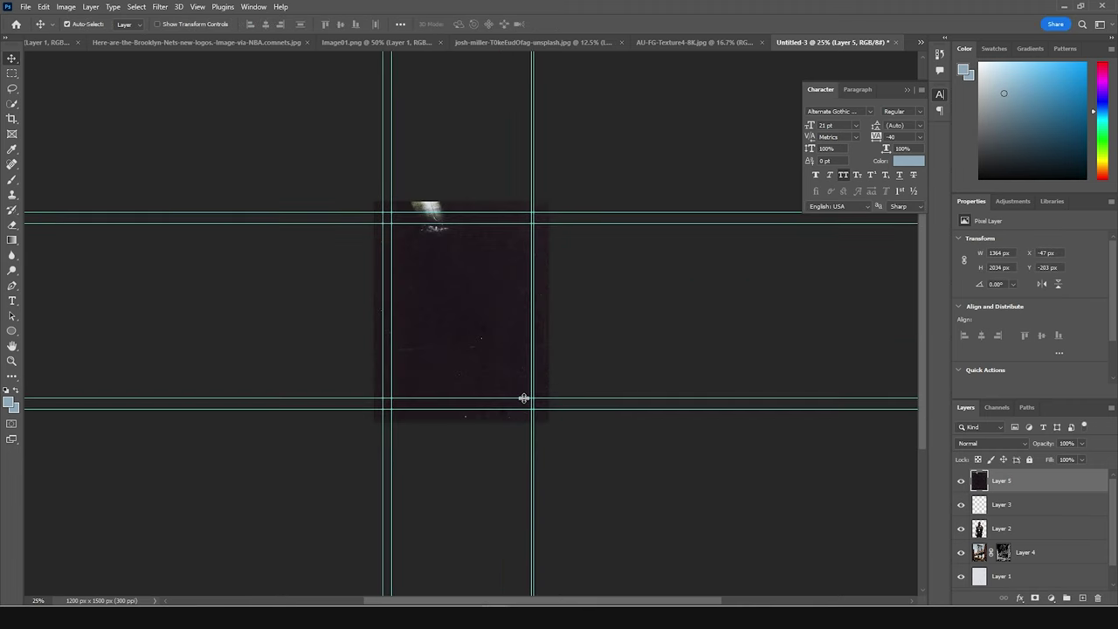
- Set the dark texture layer's blend mode to Screen
{"action": "left_click", "coordinate": [1000, 443]}
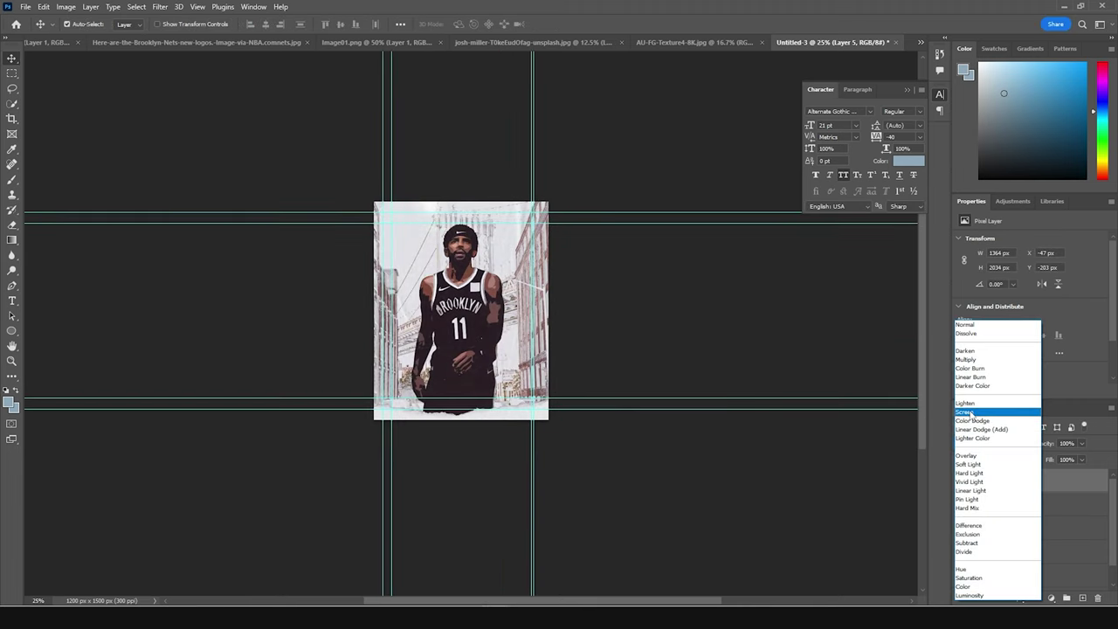
{"action": "left_click", "coordinate": [964, 411]}
{"action": "left_click", "coordinate": [708, 390]}
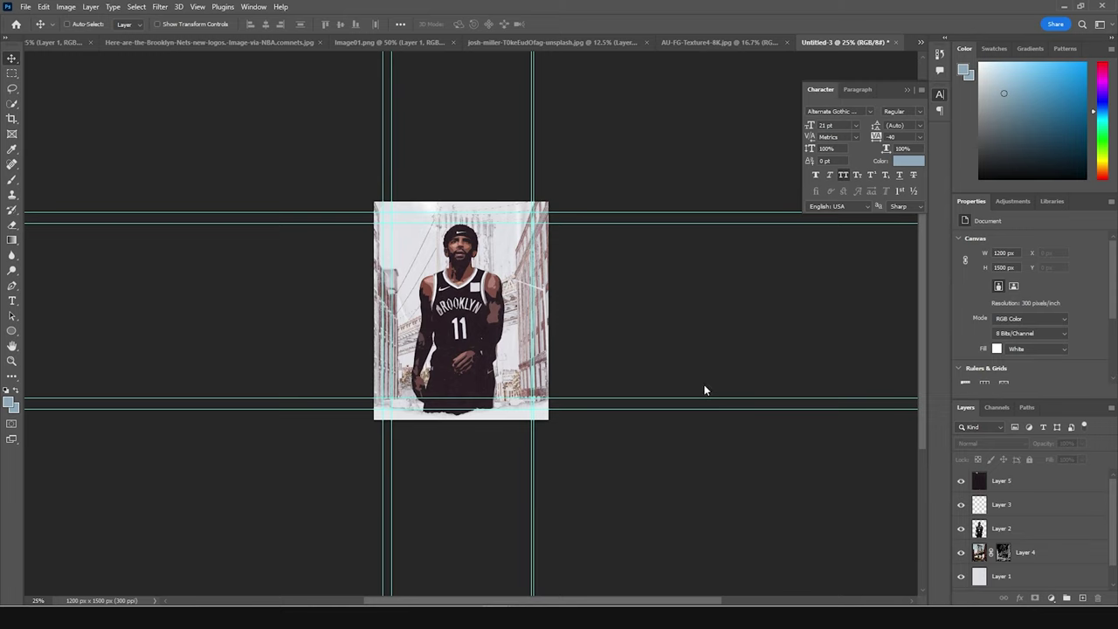
{"action": "key", "text": "ctrl+equal"}
{"action": "key", "text": "ctrl+equal"}
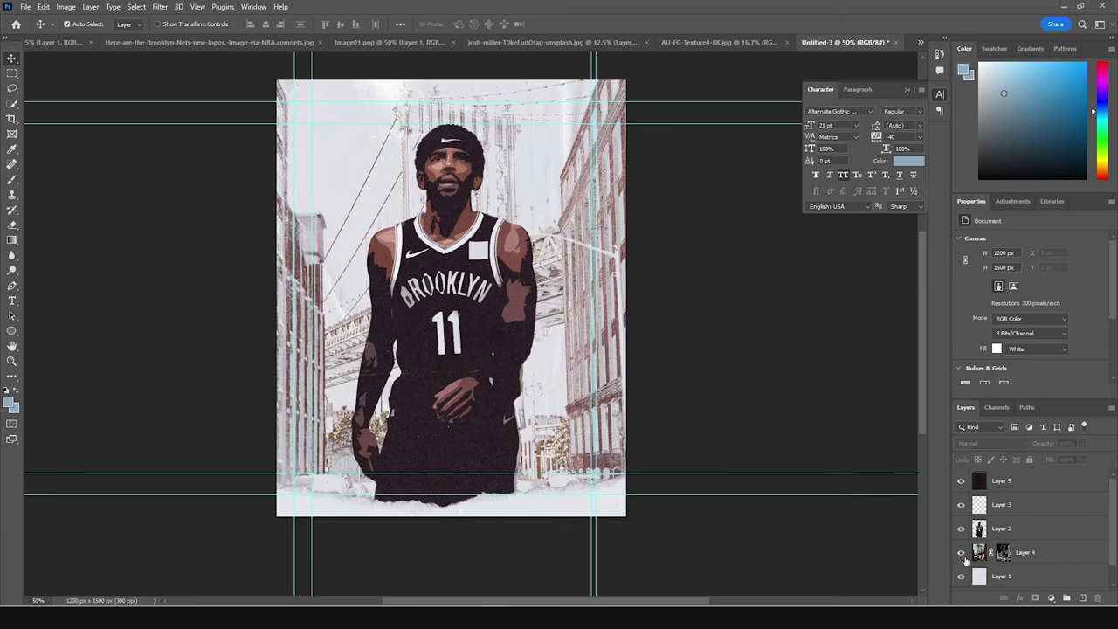
- Add a Color Overlay to the bridge layer using a near-black tone sampled from the player's jersey, at 100% opacity in Normal mode
{"action": "left_click", "coordinate": [1039, 552]}
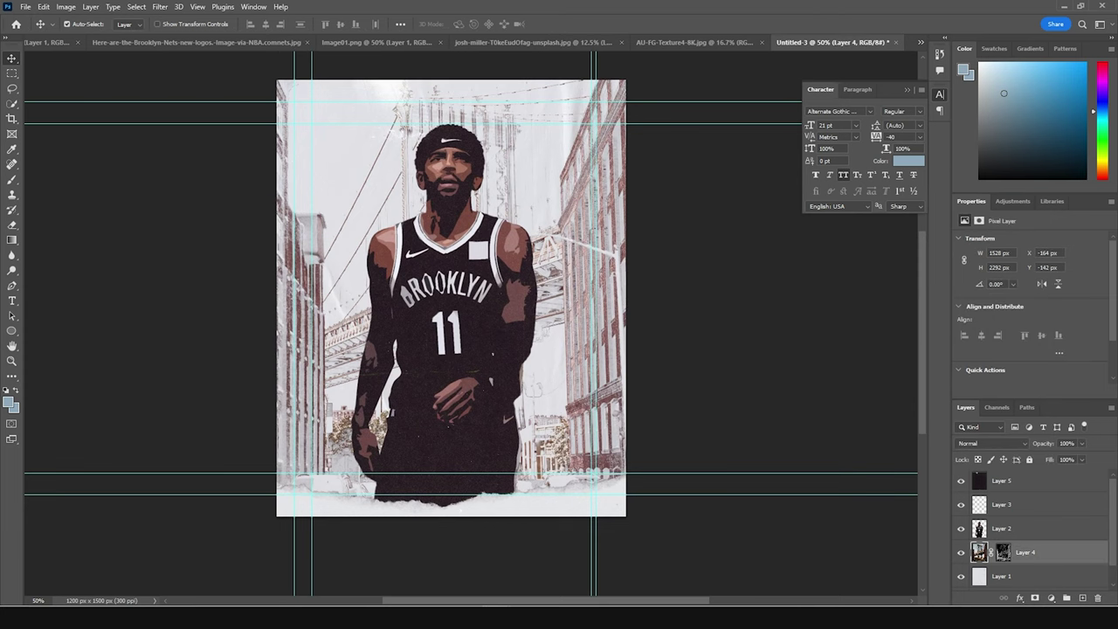
{"action": "left_click", "coordinate": [1022, 599]}
{"action": "left_click", "coordinate": [1050, 553]}
{"action": "left_click", "coordinate": [851, 189]}
{"action": "left_click", "coordinate": [414, 233]}
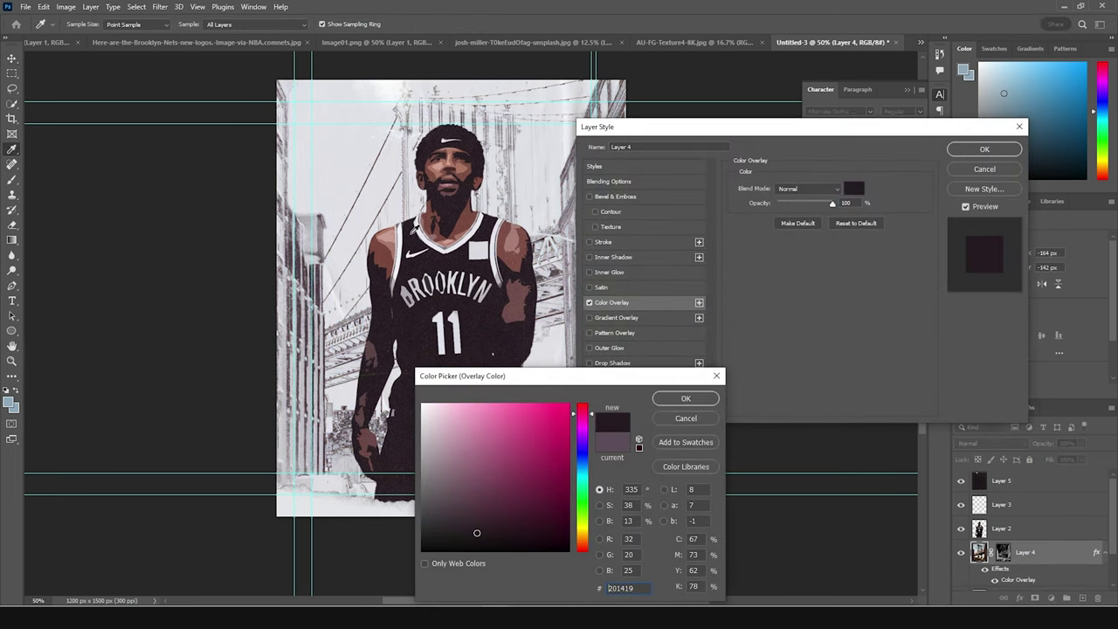
{"action": "left_click", "coordinate": [389, 250]}
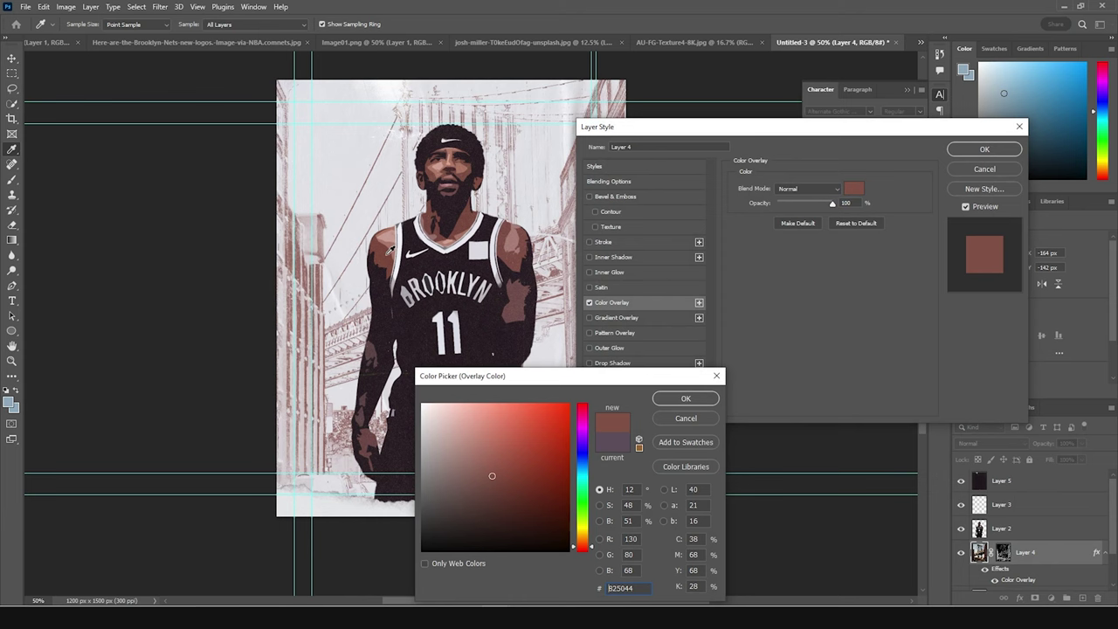
{"action": "left_click", "coordinate": [414, 240]}
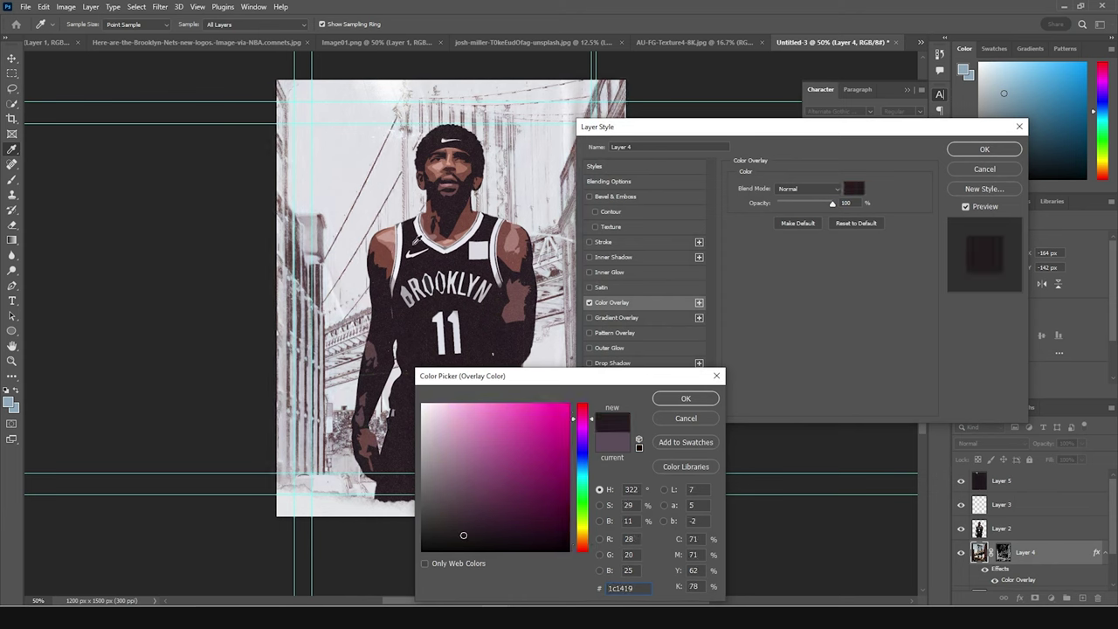
{"action": "left_click", "coordinate": [686, 399]}
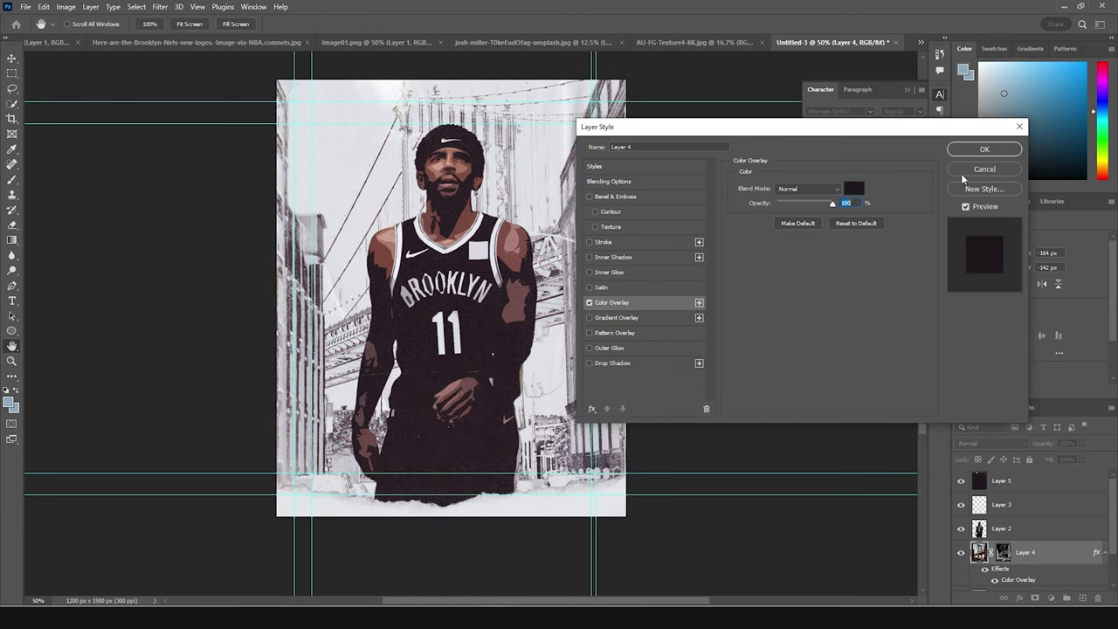
{"action": "left_click", "coordinate": [978, 152]}
{"action": "left_click", "coordinate": [744, 431]}
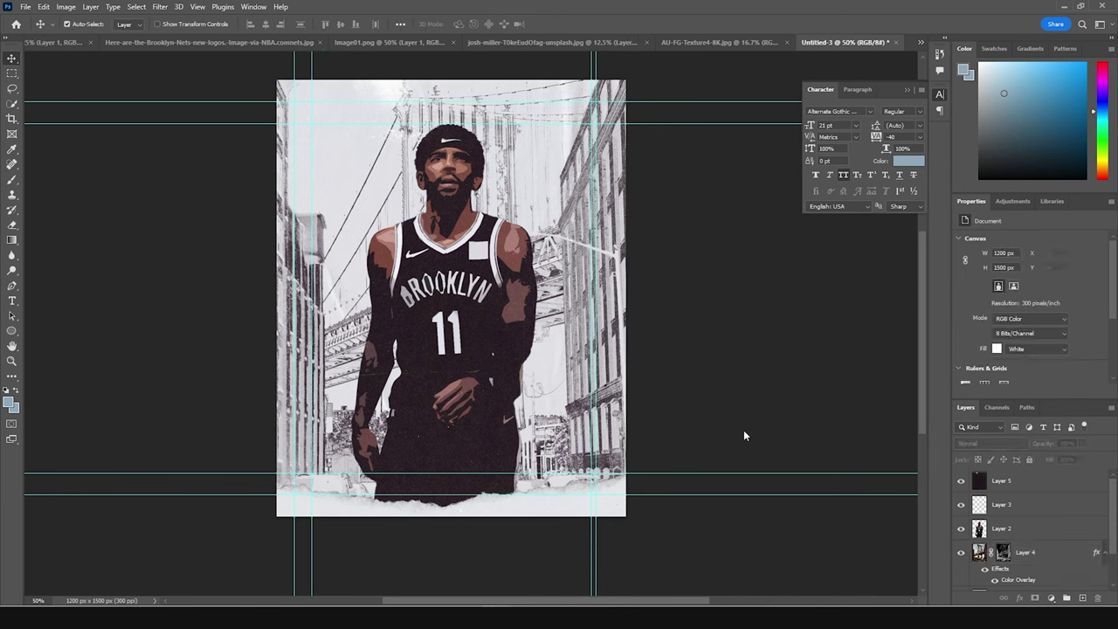
- Lower the bridge layer's opacity to about 26%
{"action": "left_click", "coordinate": [979, 553]}
{"action": "left_click", "coordinate": [1082, 443]}
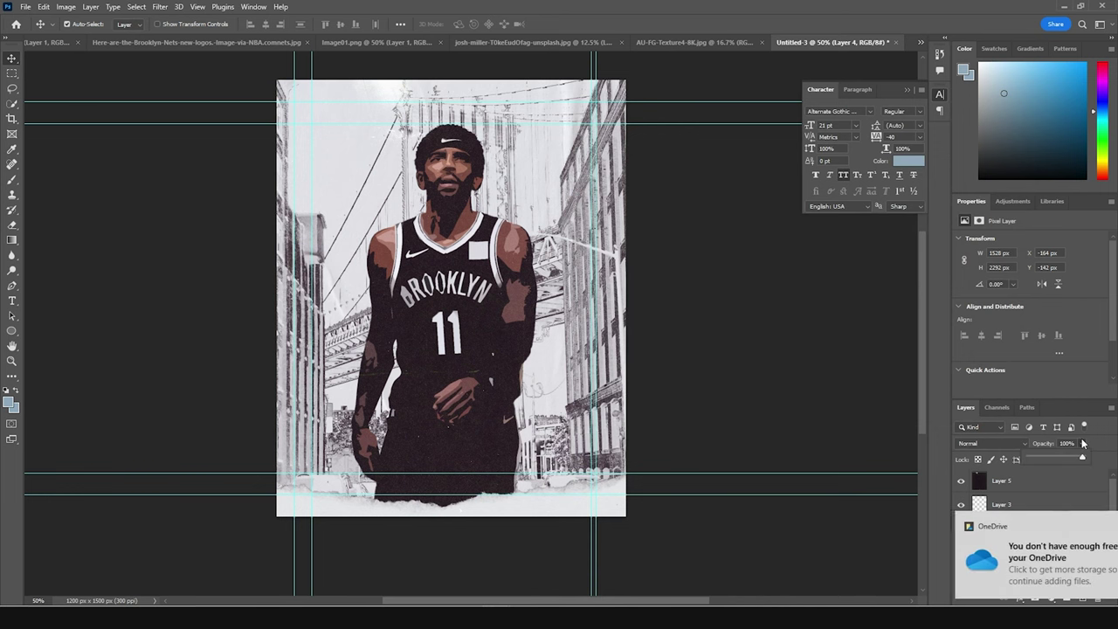
{"action": "left_click_drag", "start_coordinate": [1067, 460], "coordinate": [1042, 460]}
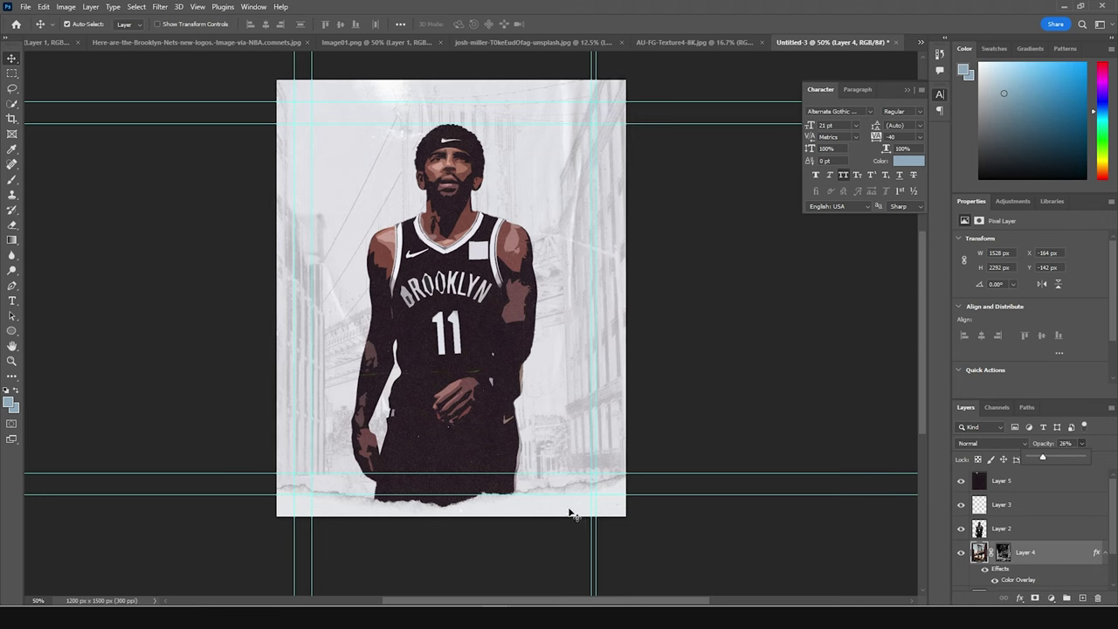
{"action": "key", "text": "alt+period"}
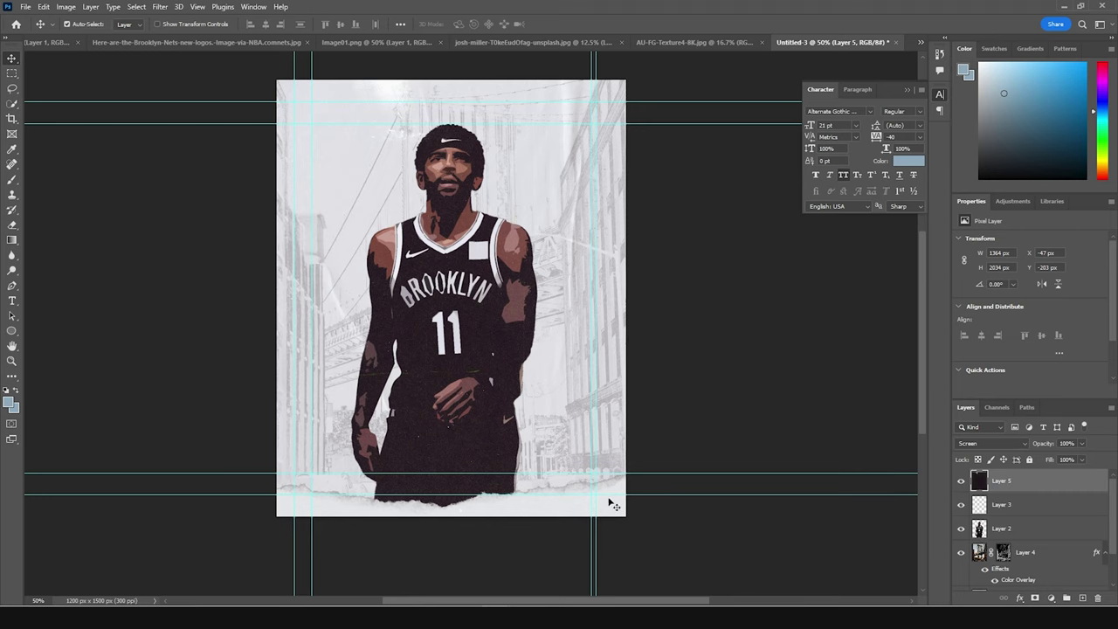
- Add a Color Overlay to the torn paper strip with the near-black 151111 sampled from the player's dark clothing
{"action": "scroll", "coordinate": [974, 542], "scroll_direction": "down", "scroll_amount": 1}
{"action": "scroll", "coordinate": [1025, 566], "scroll_direction": "up", "scroll_amount": 1}
{"action": "left_click", "coordinate": [1012, 505]}
{"action": "left_click", "coordinate": [1019, 598]}
{"action": "left_click", "coordinate": [1033, 551]}
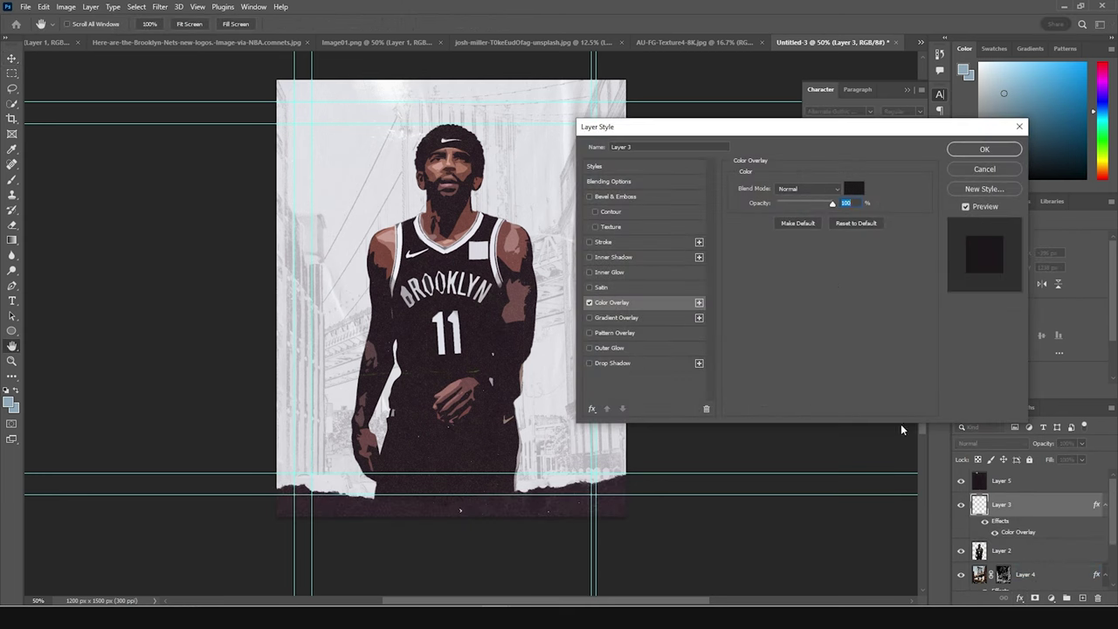
{"action": "left_click", "coordinate": [853, 188]}
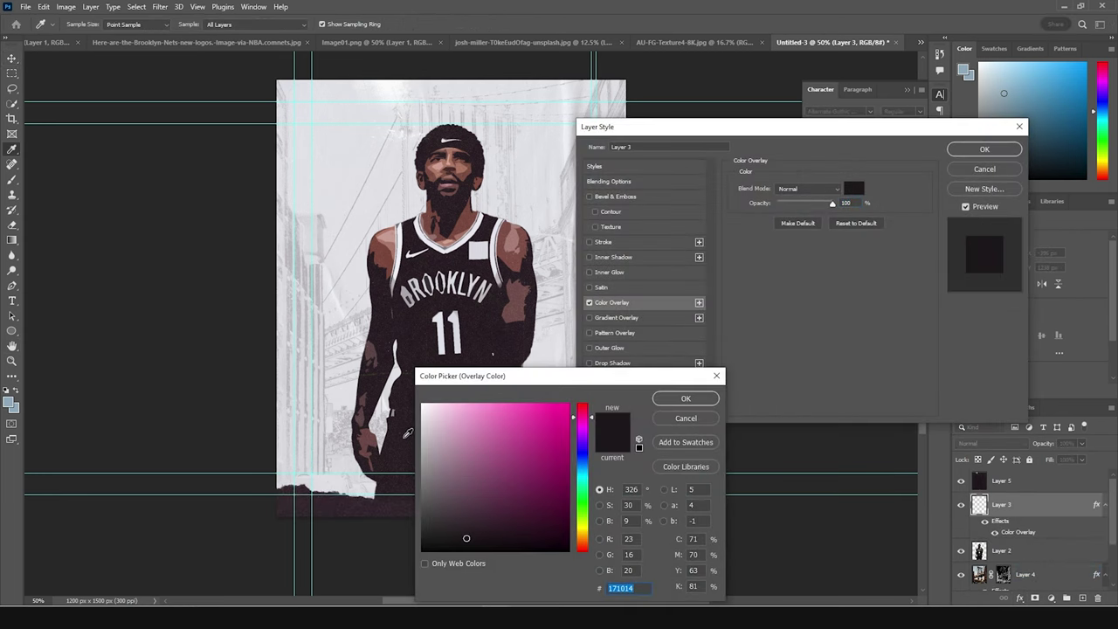
{"action": "left_click", "coordinate": [407, 330]}
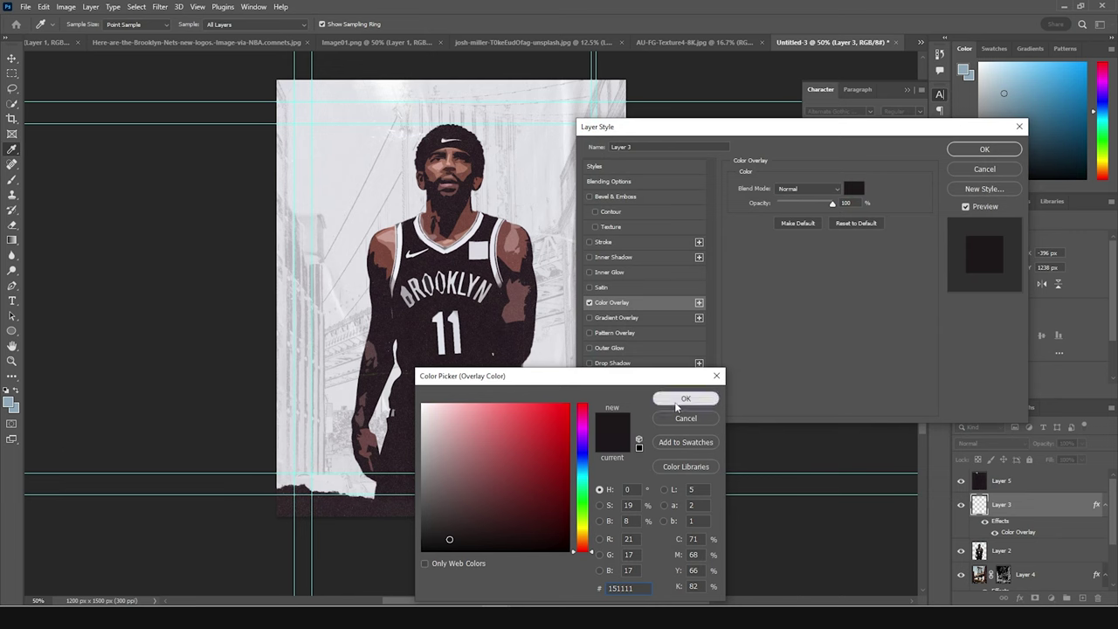
{"action": "left_click", "coordinate": [686, 398]}
{"action": "left_click", "coordinate": [984, 150]}
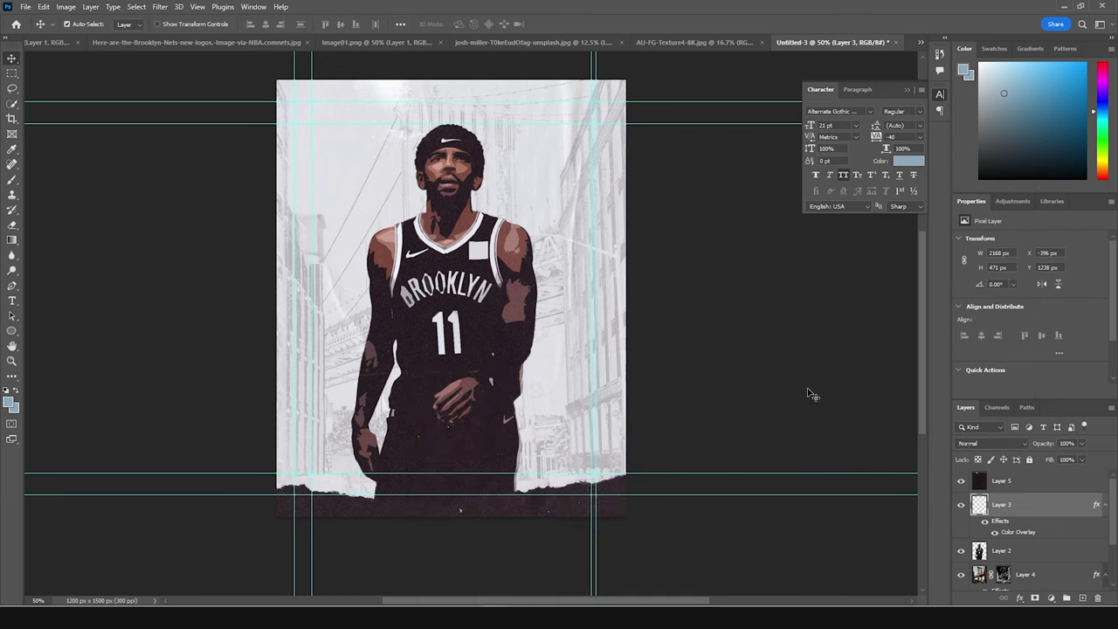
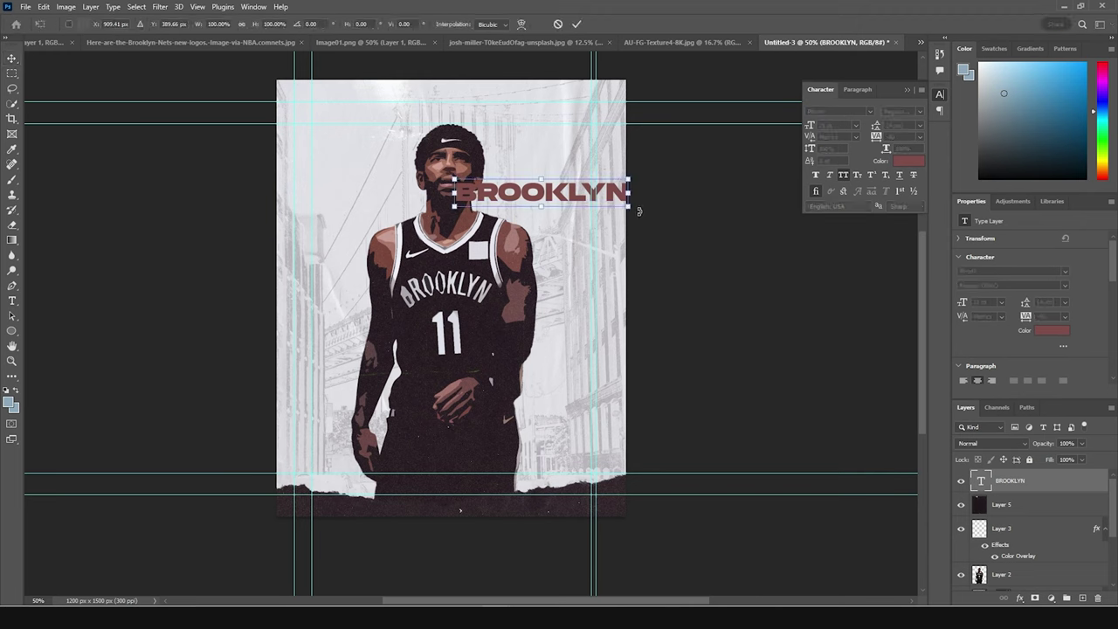
- Scale the BROOKLYN text down to 13.96 pt beside the player's head and place a duplicate directly beneath it
{"action": "left_click_drag", "start_coordinate": [628, 206], "coordinate": [604, 202]}
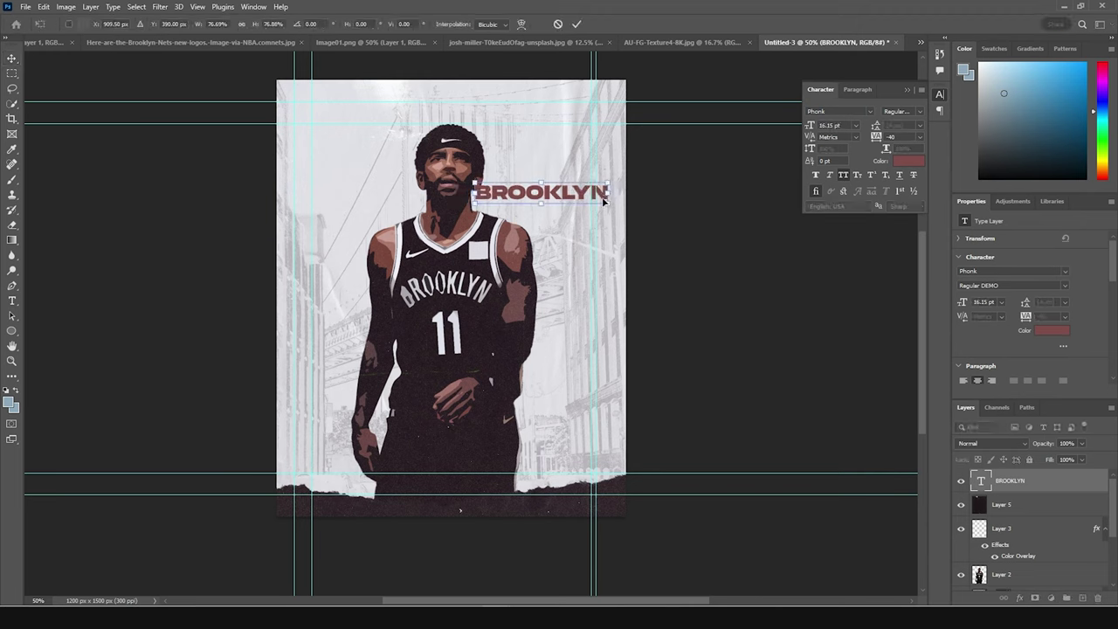
{"action": "key", "text": "Return"}
{"action": "mouse_move", "coordinate": [561, 192]}
{"action": "left_mouse_down"}
{"action": "mouse_move", "coordinate": [581, 193]}
{"action": "mouse_move", "coordinate": [568, 180]}
{"action": "mouse_move", "coordinate": [615, 189]}
{"action": "mouse_move", "coordinate": [565, 195]}
{"action": "left_mouse_up"}
{"action": "key", "text": "ctrl+t"}
{"action": "key", "text": "Return"}
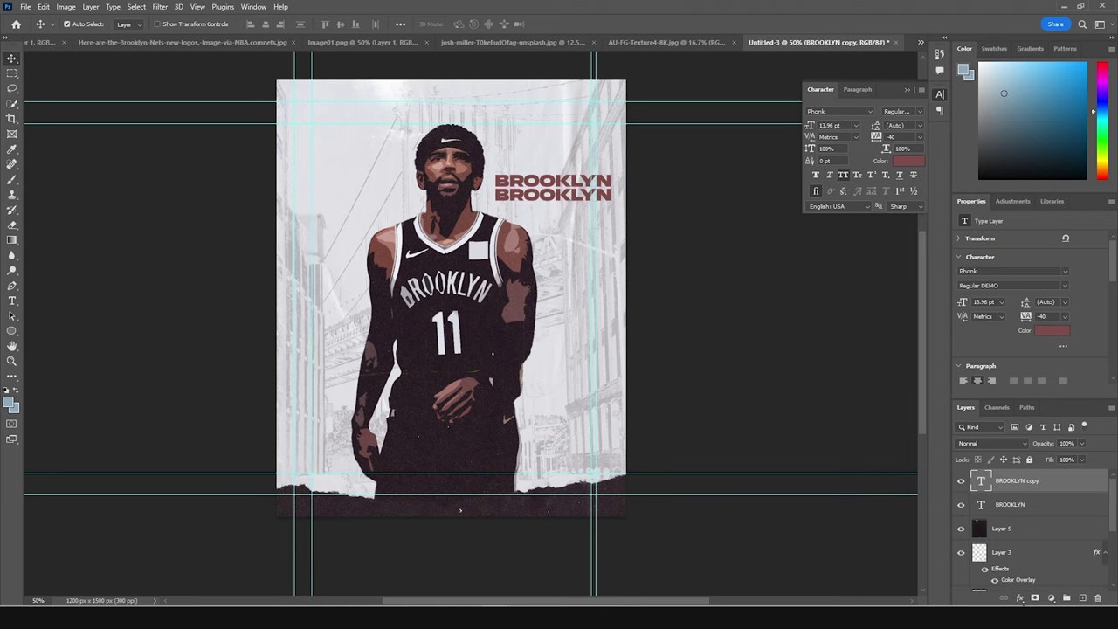
- Give the lower BROOKLYN copy a 2 px inside Stroke and set its fill to 0% to leave only the outline
{"action": "left_click", "coordinate": [1019, 597]}
{"action": "left_click", "coordinate": [1030, 517]}
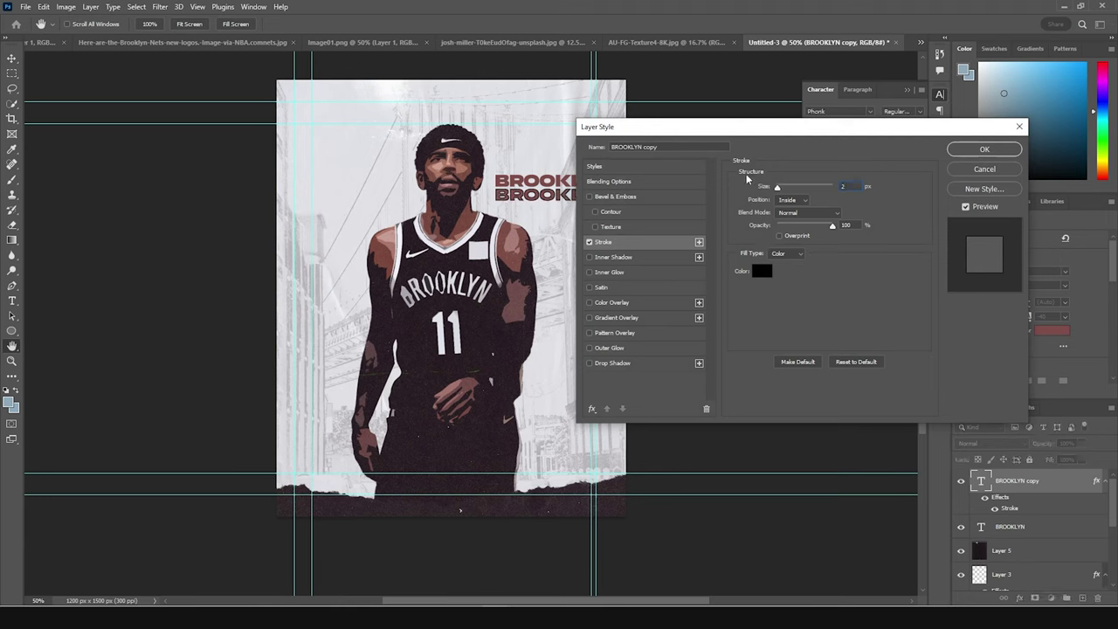
{"action": "left_click", "coordinate": [982, 150]}
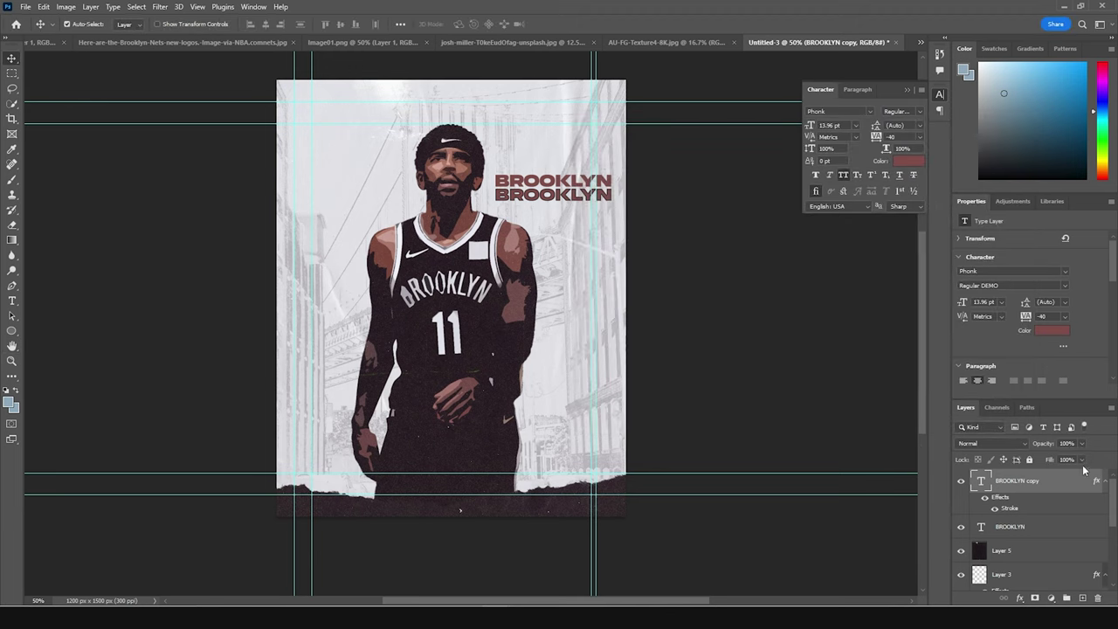
{"action": "mouse_move", "coordinate": [1084, 466]}
{"action": "left_mouse_down"}
{"action": "mouse_move", "coordinate": [1074, 479]}
{"action": "mouse_move", "coordinate": [876, 481]}
{"action": "left_mouse_up"}
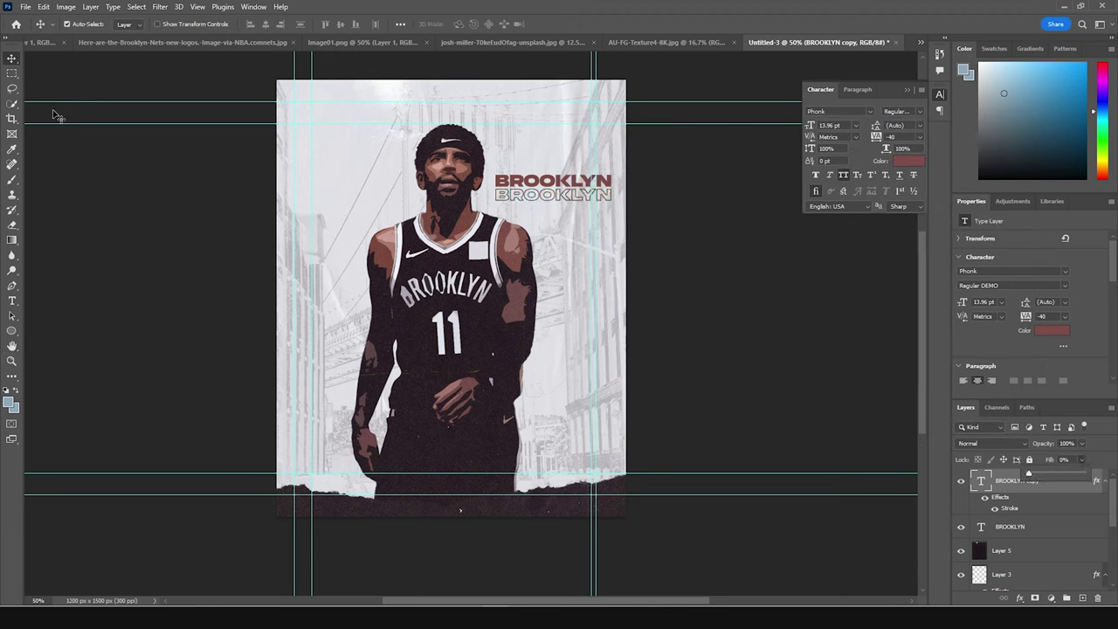
{"action": "left_click", "coordinate": [983, 488]}
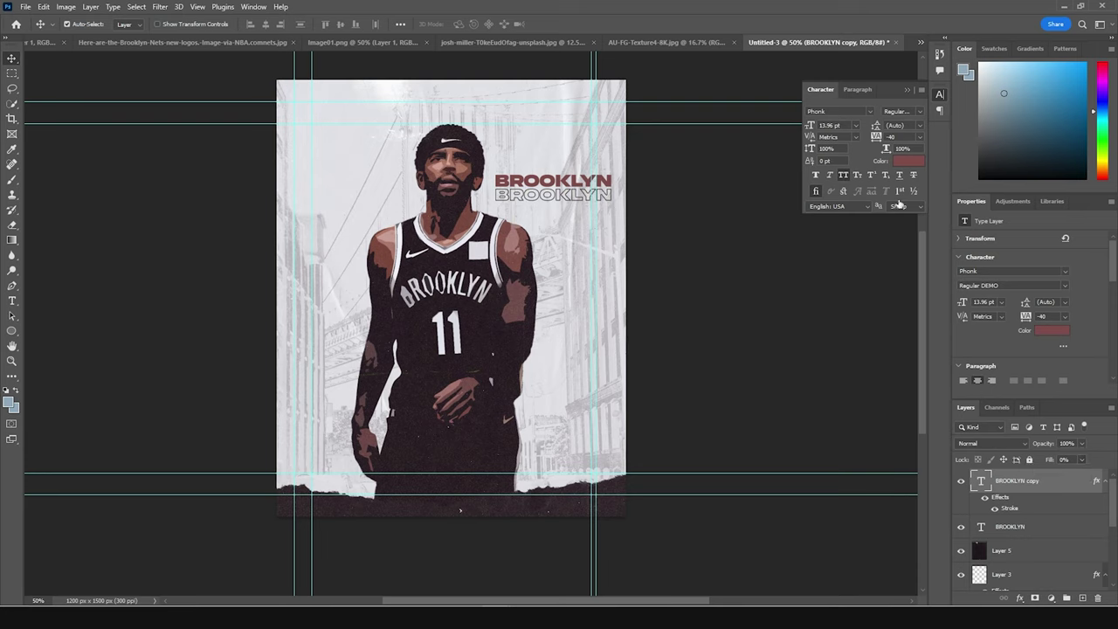
- Recolour the outlined BROOKLYN copy's stroke with the reddish brown 814c49 sampled from the solid BROOKLYN text
{"action": "left_click", "coordinate": [761, 270]}
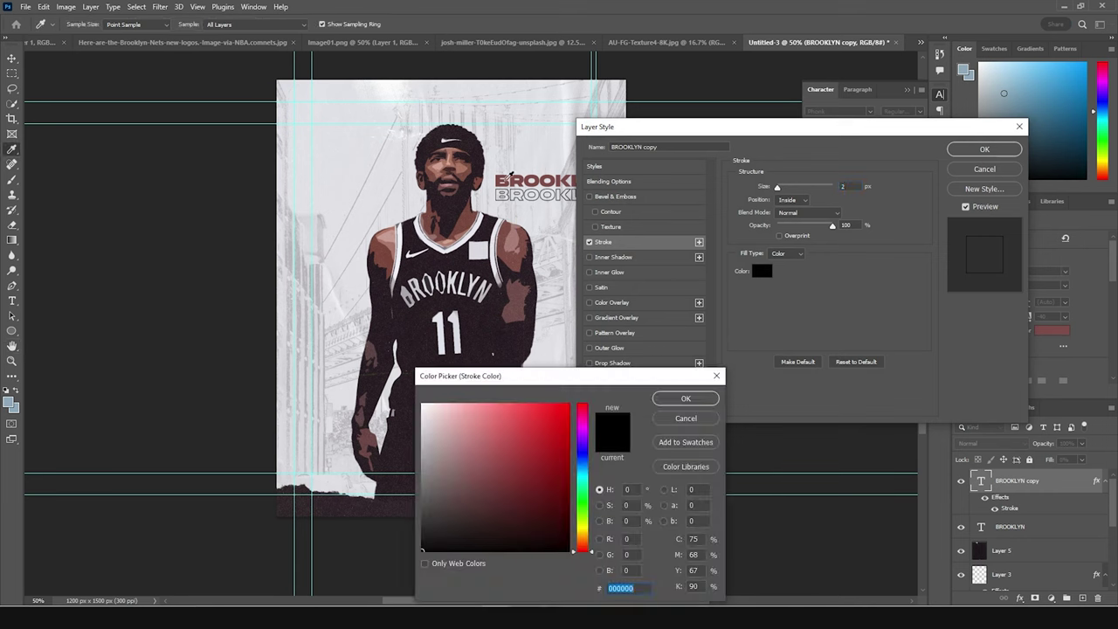
{"action": "left_click", "coordinate": [513, 176]}
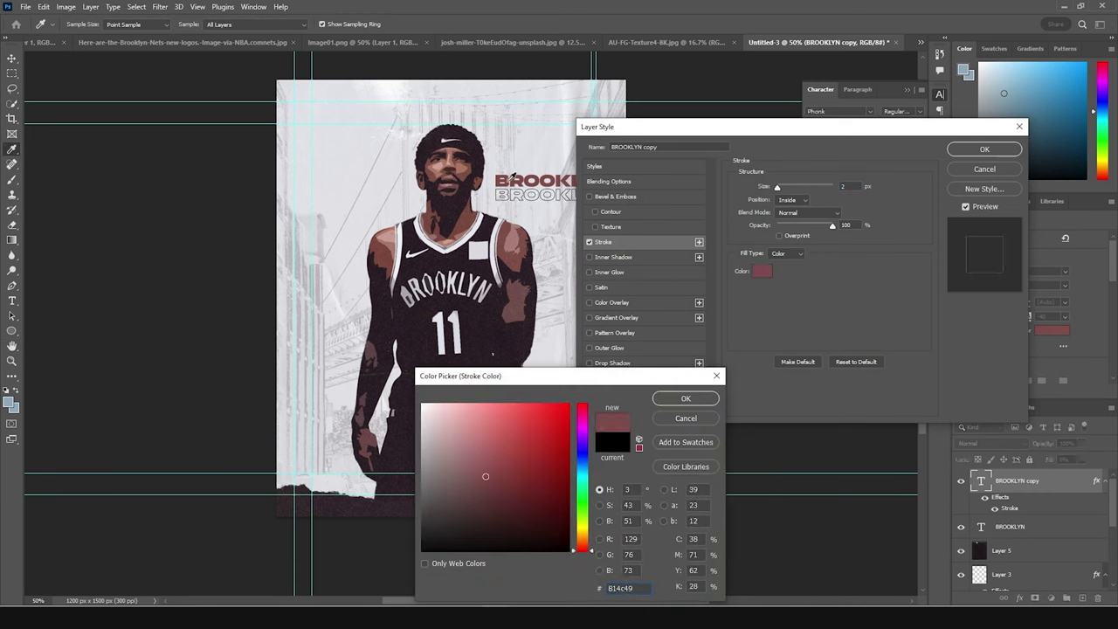
{"action": "left_click", "coordinate": [687, 399]}
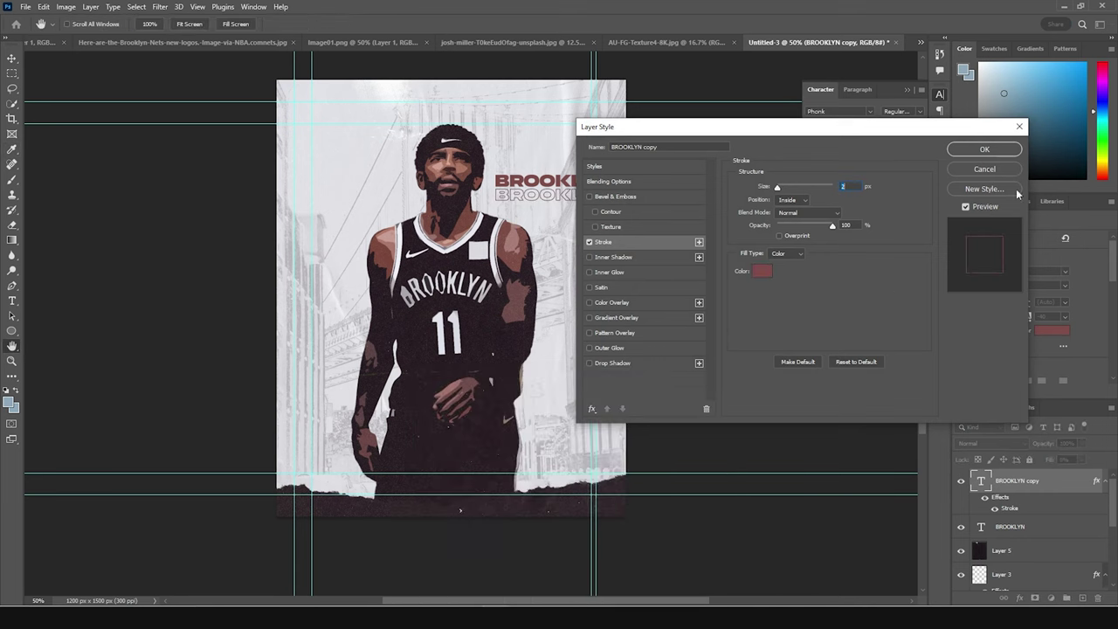
{"action": "left_click", "coordinate": [984, 150]}
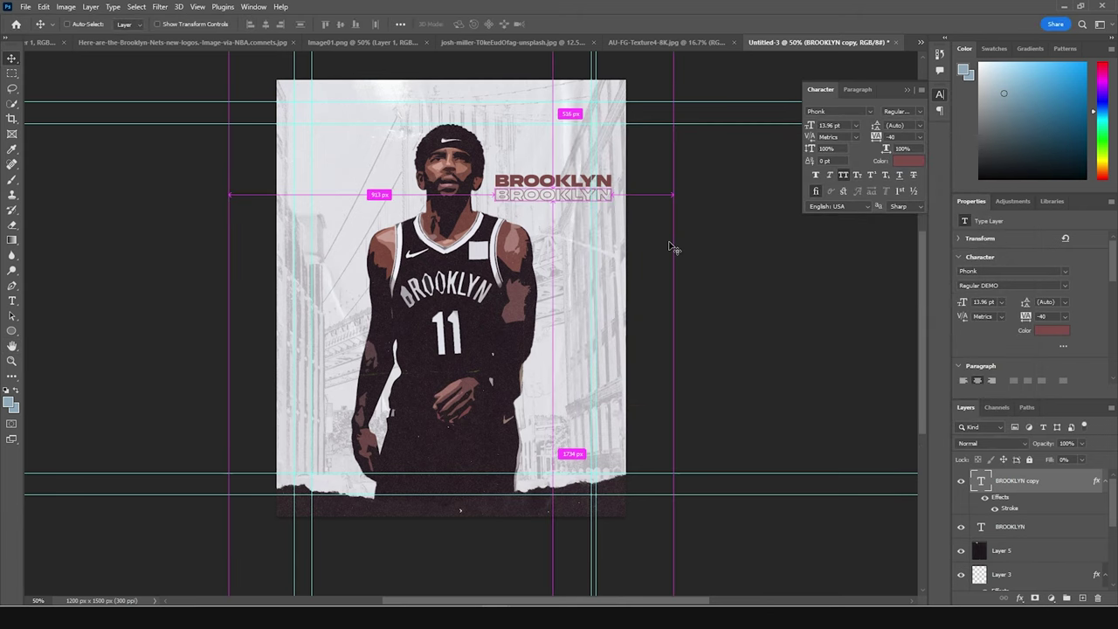
- Duplicate the outlined BROOKLYN twice, stacking each copy directly beneath the previous one with even spacing
{"action": "key", "text": "ctrl+j"}
{"action": "key", "text": "ctrl+t"}
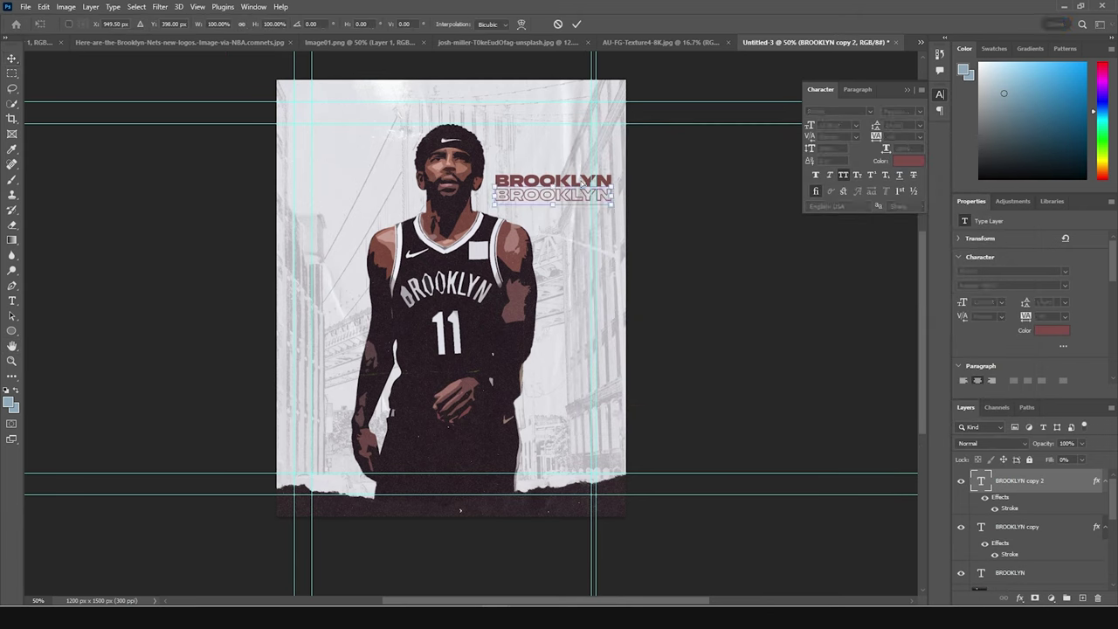
{"action": "left_click_drag", "start_coordinate": [572, 195], "coordinate": [571, 210]}
{"action": "key", "text": "Return"}
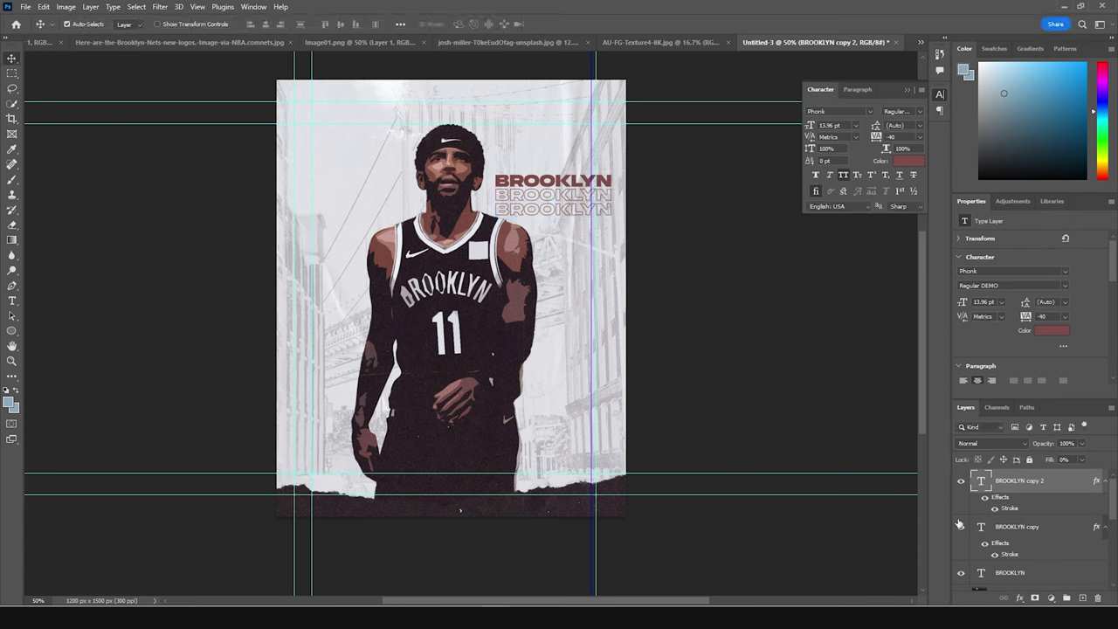
{"action": "key", "text": "ctrl+j"}
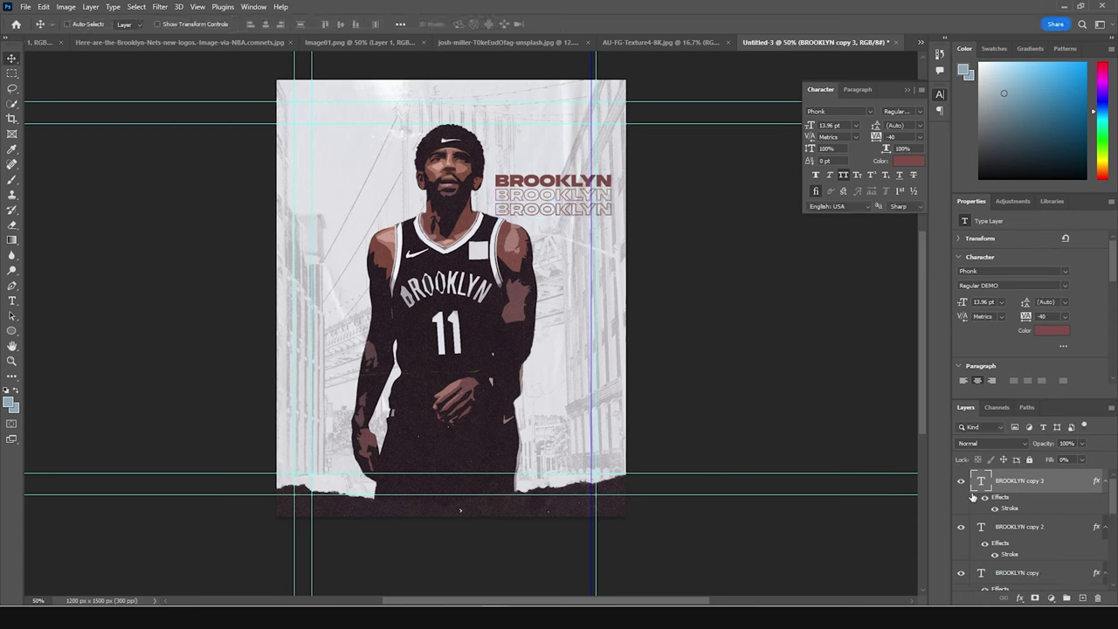
{"action": "key", "text": "ctrl+t"}
{"action": "left_click_drag", "start_coordinate": [587, 213], "coordinate": [585, 228]}
{"action": "key", "text": "Return"}
- Group the four BROOKLYN layers and name the group text
{"action": "scroll", "coordinate": [983, 524], "scroll_direction": "down", "scroll_amount": 2}
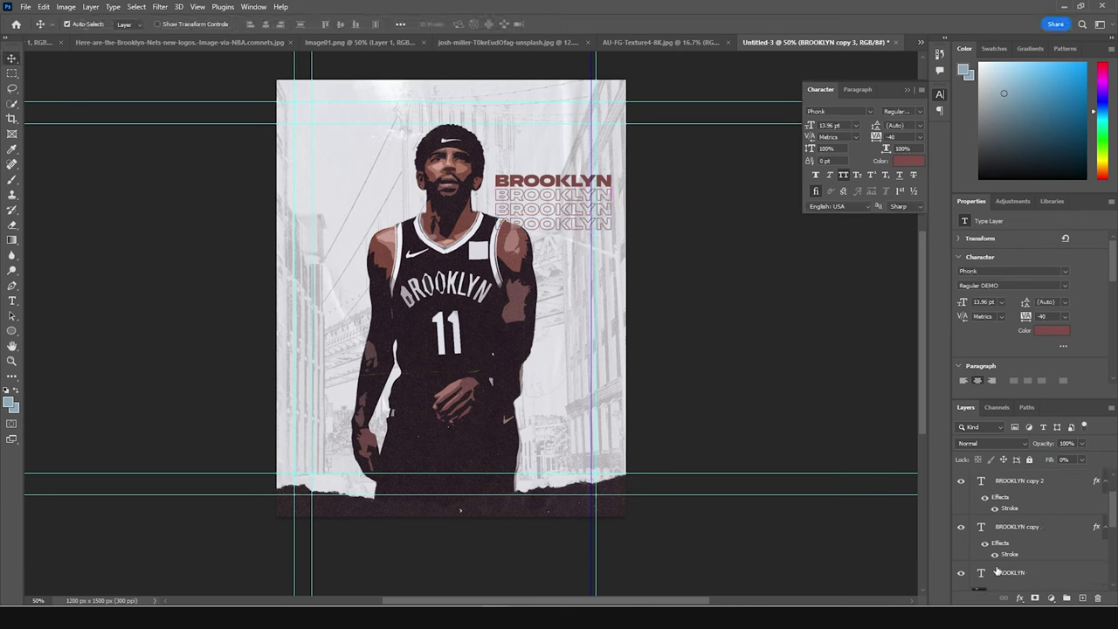
{"action": "left_click", "coordinate": [984, 569], "text": "shift"}
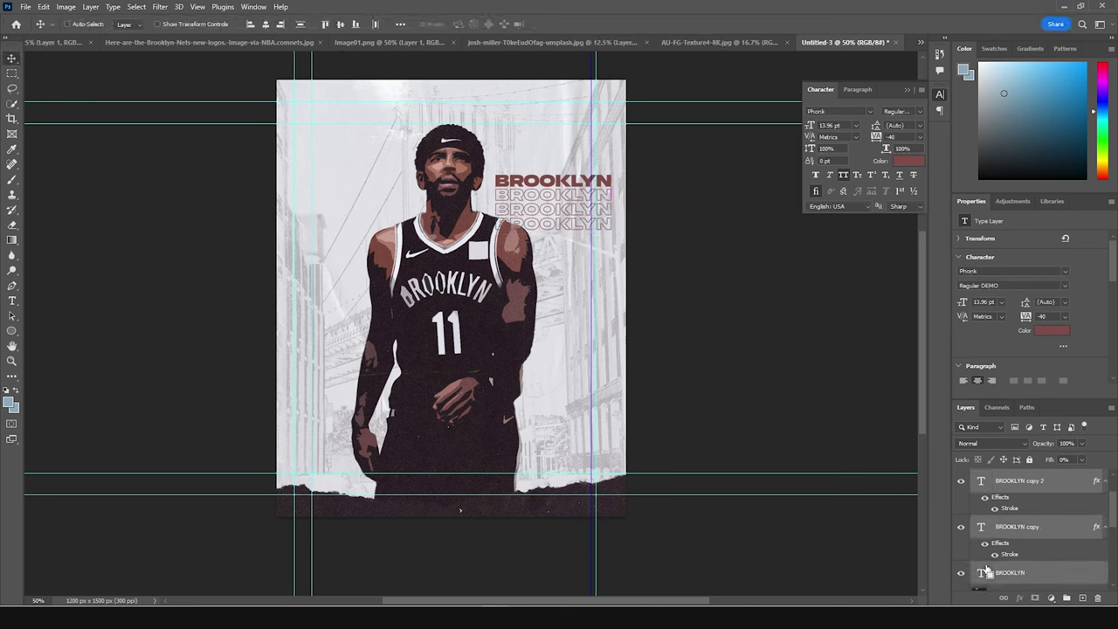
{"action": "key", "text": "ctrl+g"}
{"action": "double_click", "coordinate": [1019, 477]}
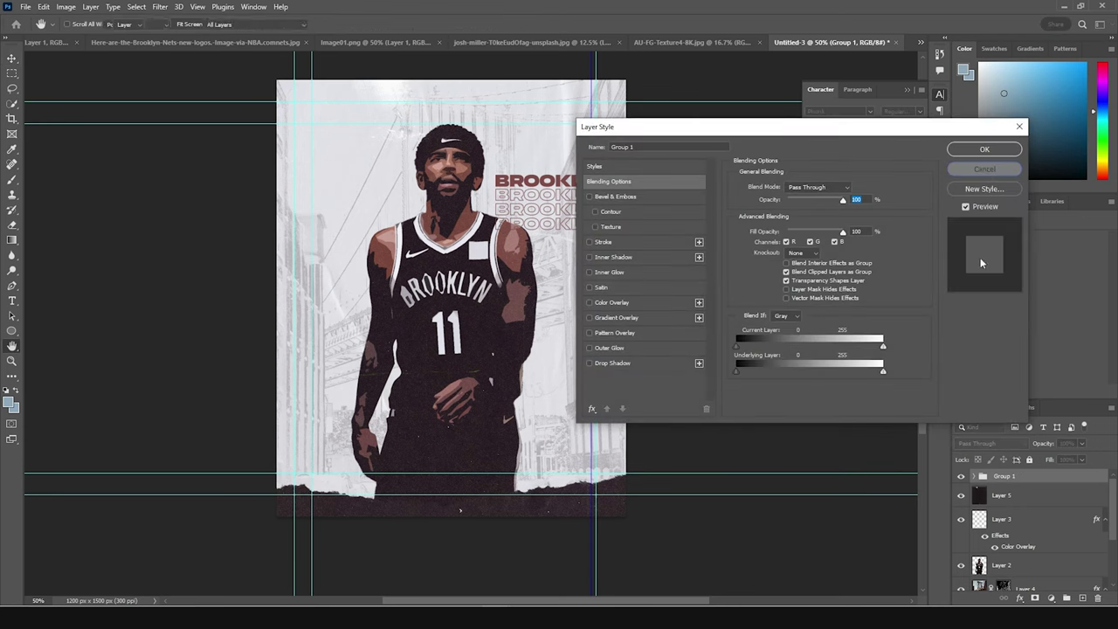
{"action": "left_click", "coordinate": [984, 170]}
{"action": "double_click", "coordinate": [1004, 477]}
{"action": "type", "text": "b"}
{"action": "left_click", "coordinate": [983, 477]}
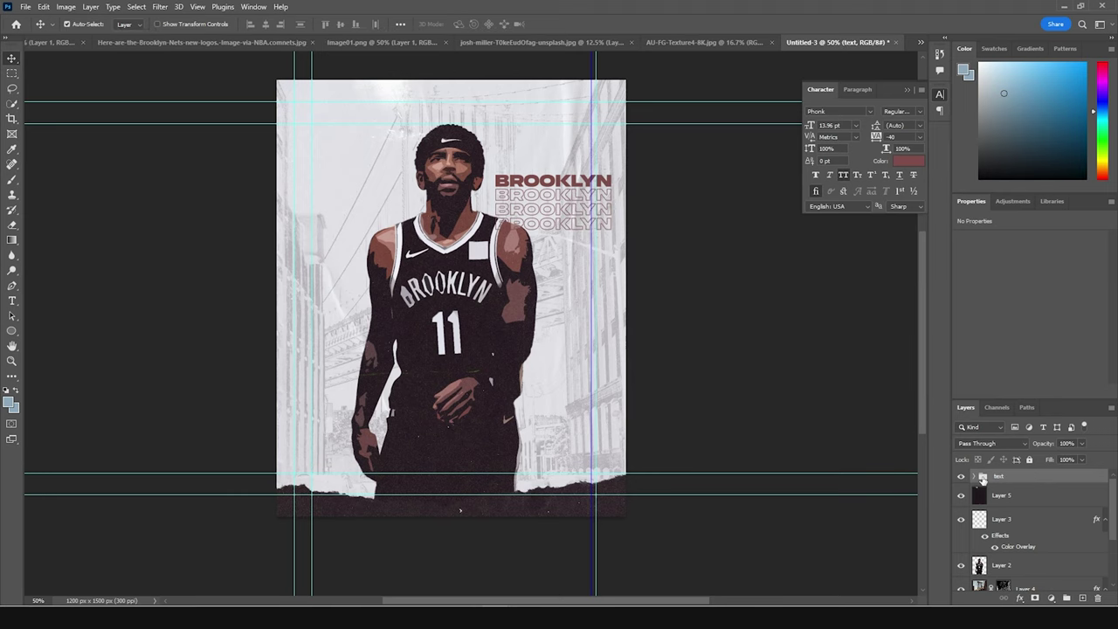
- Place the text group below Layer 5 in the stacking order and move the BROOKLYN stack up beside the player's head
{"action": "left_click_drag", "start_coordinate": [985, 481], "coordinate": [990, 515]}
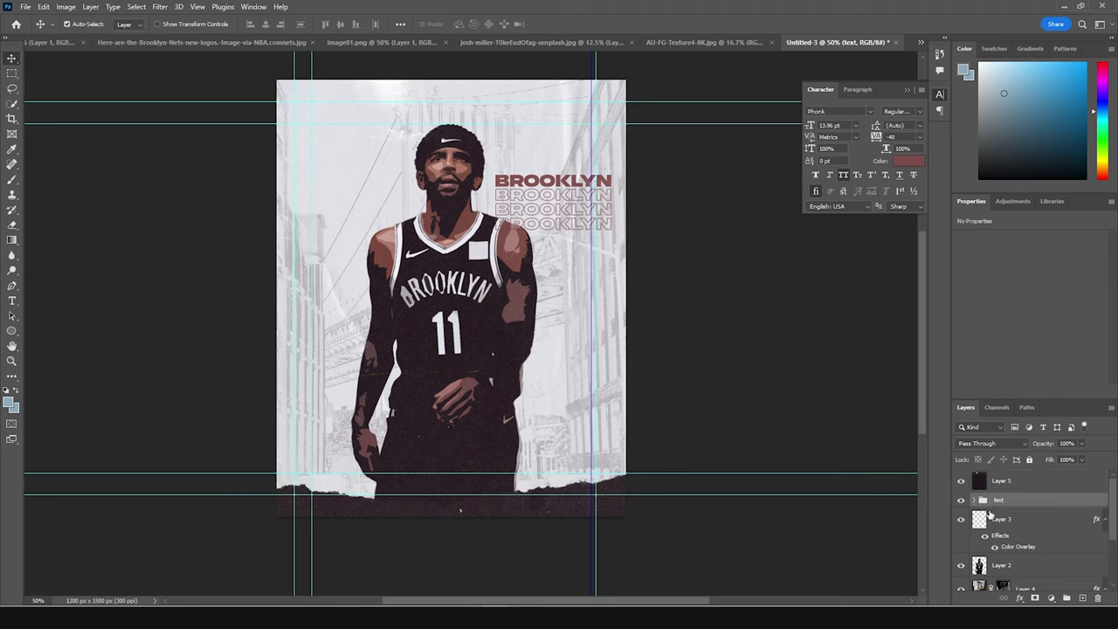
{"action": "key", "text": "ctrl+t"}
{"action": "left_click_drag", "start_coordinate": [536, 219], "coordinate": [541, 188]}
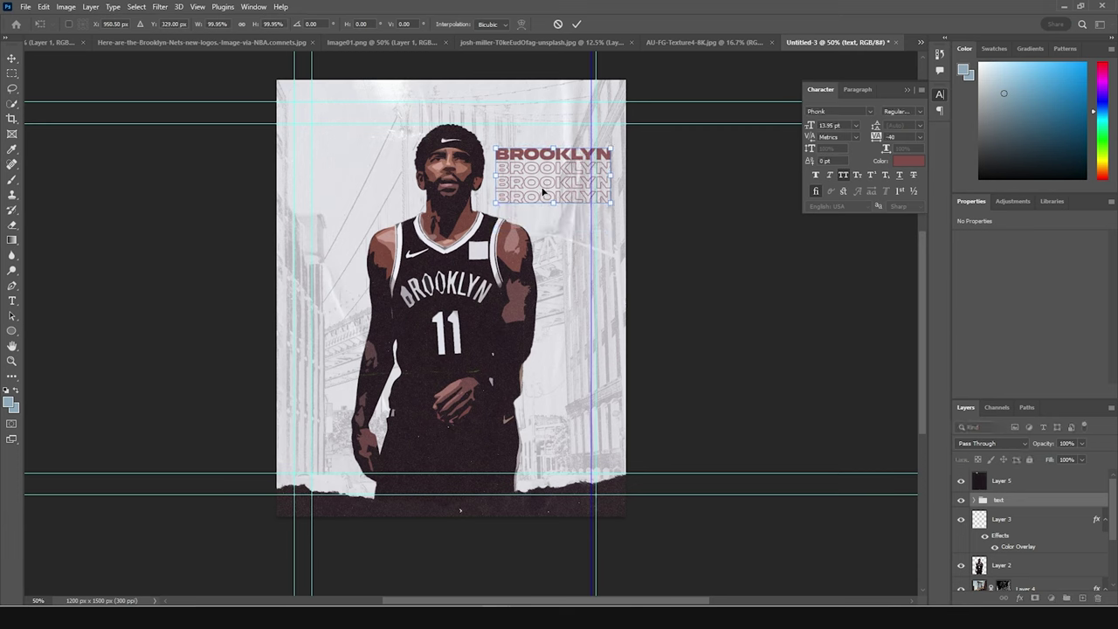
{"action": "key", "text": "Return"}
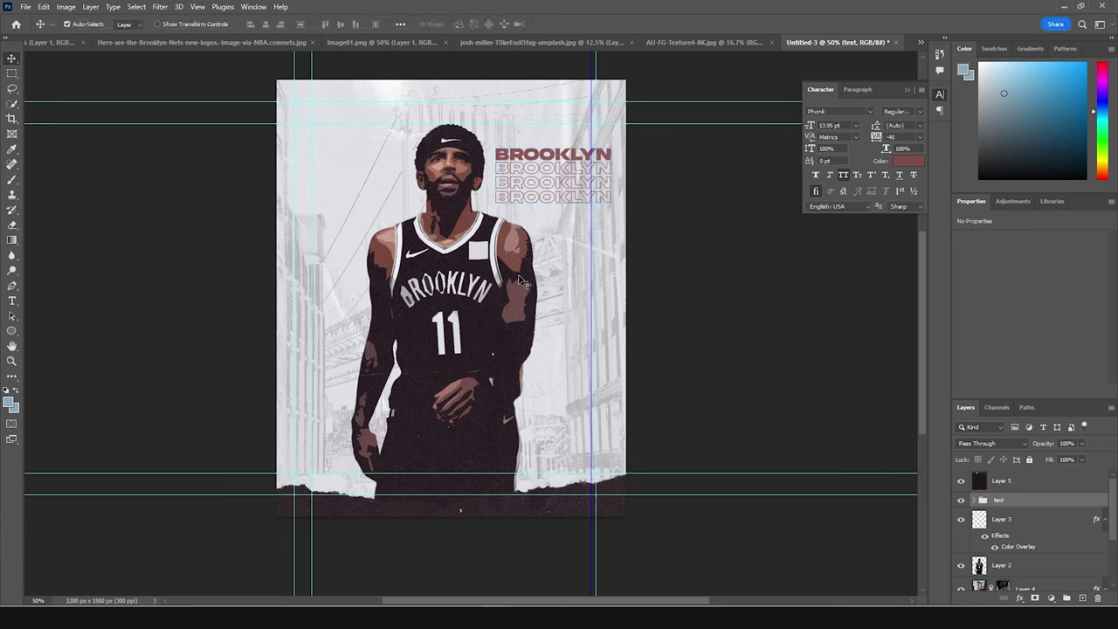
- Draw a rectangle about 418 by 77 px across the player's forearm beside the jersey and remove its fill
{"action": "left_click_drag", "start_coordinate": [9, 328], "coordinate": [67, 332]}
{"action": "left_click_drag", "start_coordinate": [304, 347], "coordinate": [427, 371]}
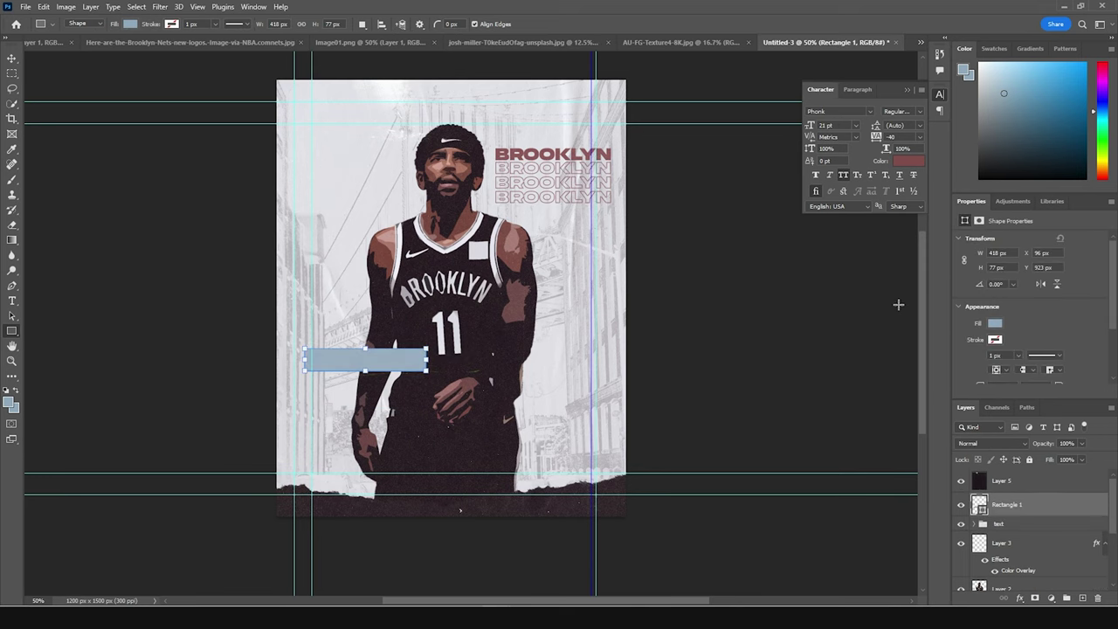
{"action": "left_click", "coordinate": [991, 325]}
{"action": "left_click", "coordinate": [959, 346]}
{"action": "left_click", "coordinate": [1041, 317]}
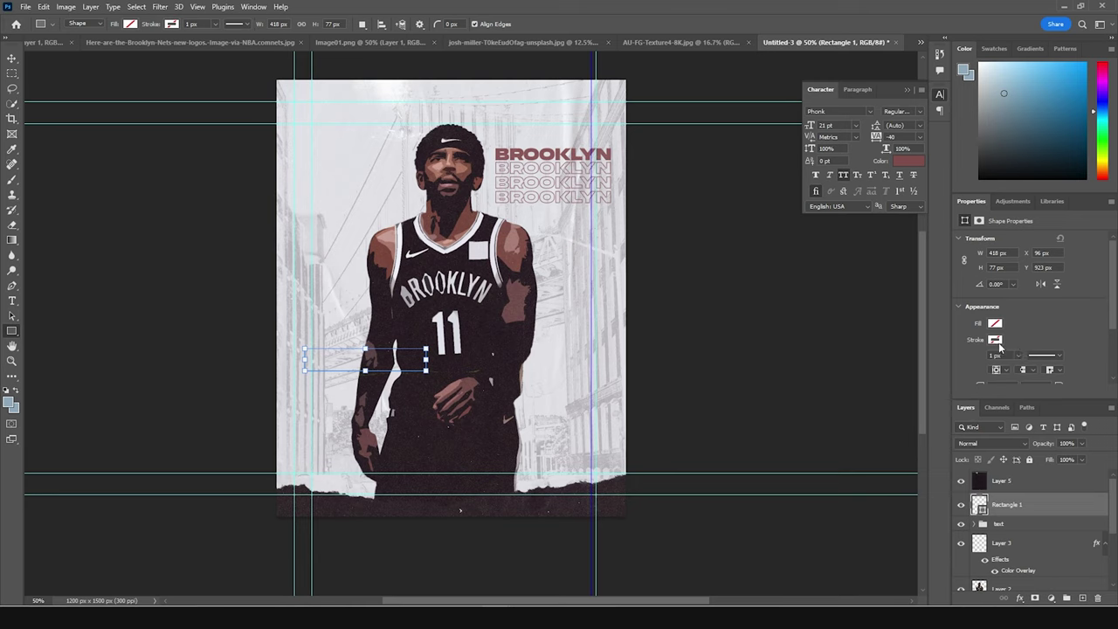
- Give the unfilled rectangle a near-black stroke 2 px wide
{"action": "left_click", "coordinate": [995, 339]}
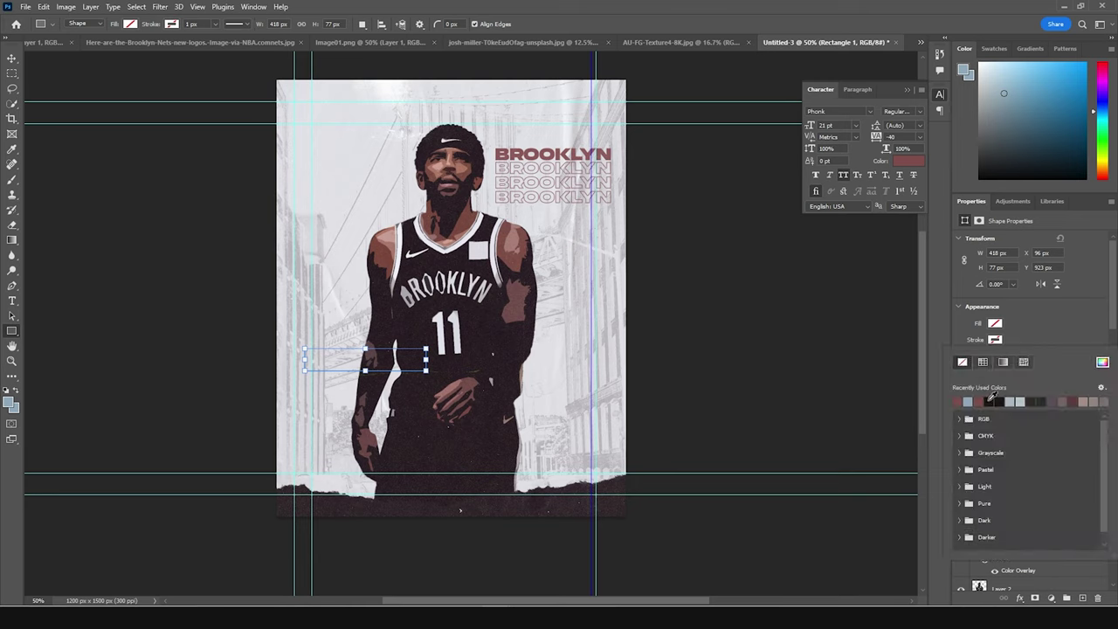
{"action": "left_click", "coordinate": [995, 400]}
{"action": "left_click", "coordinate": [1051, 345]}
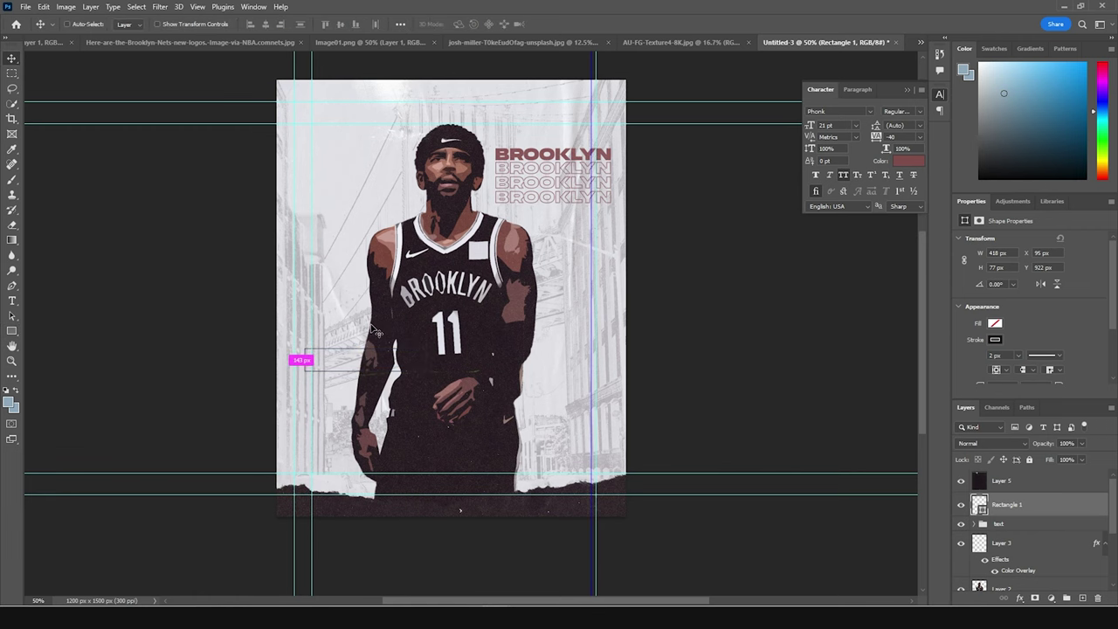
- Narrow the rectangle from its inner side to about 158 px wide so it ends short of the player's arm
{"action": "key", "text": "ctrl+t"}
{"action": "key", "text": "ctrl+1"}
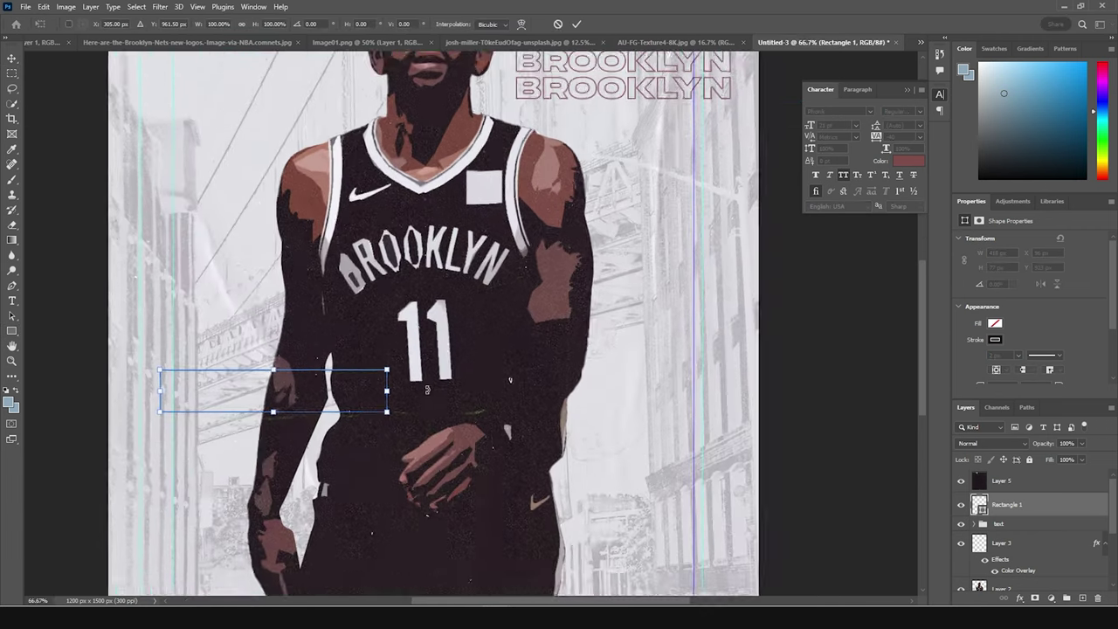
{"action": "left_click_drag", "start_coordinate": [380, 397], "coordinate": [228, 399]}
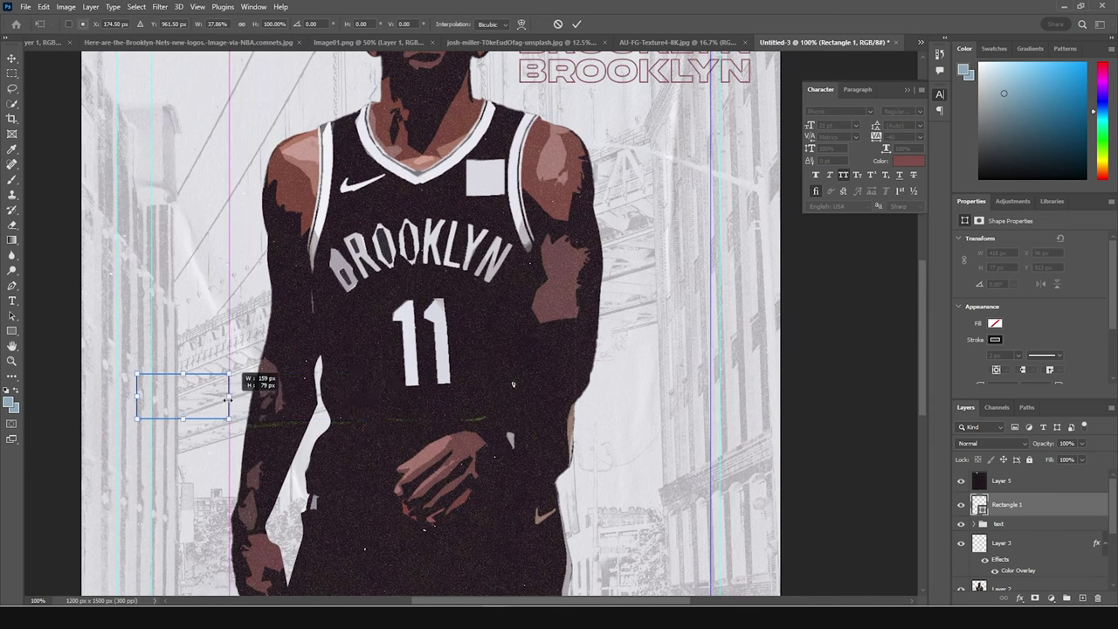
{"action": "key", "text": "Return"}
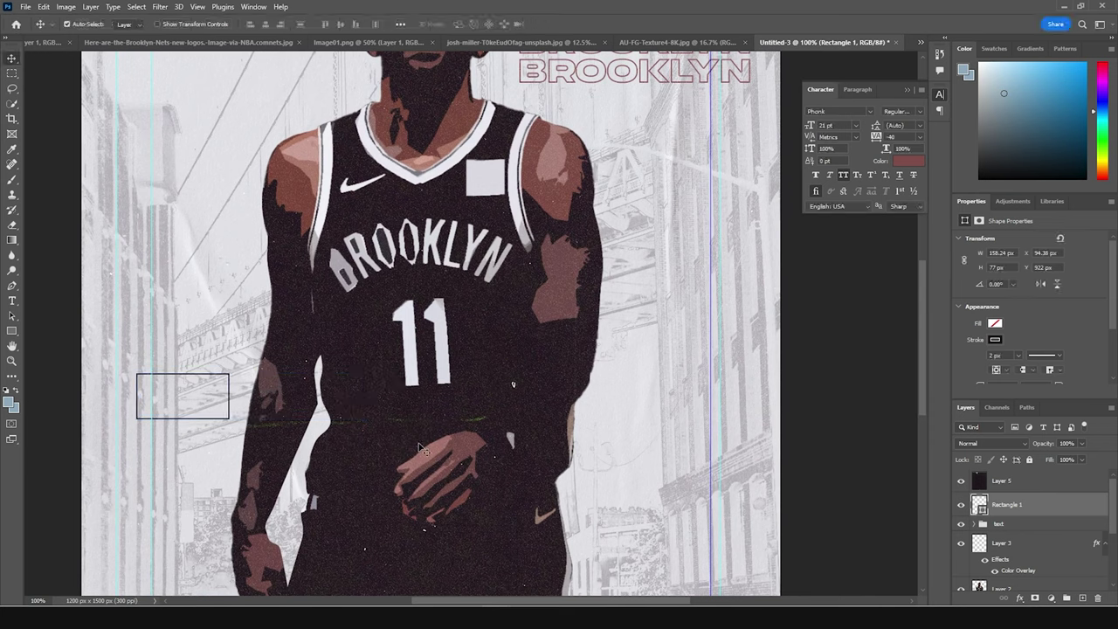
- Thicken the rectangle's stroke to 5 px
{"action": "double_click", "coordinate": [1009, 498]}
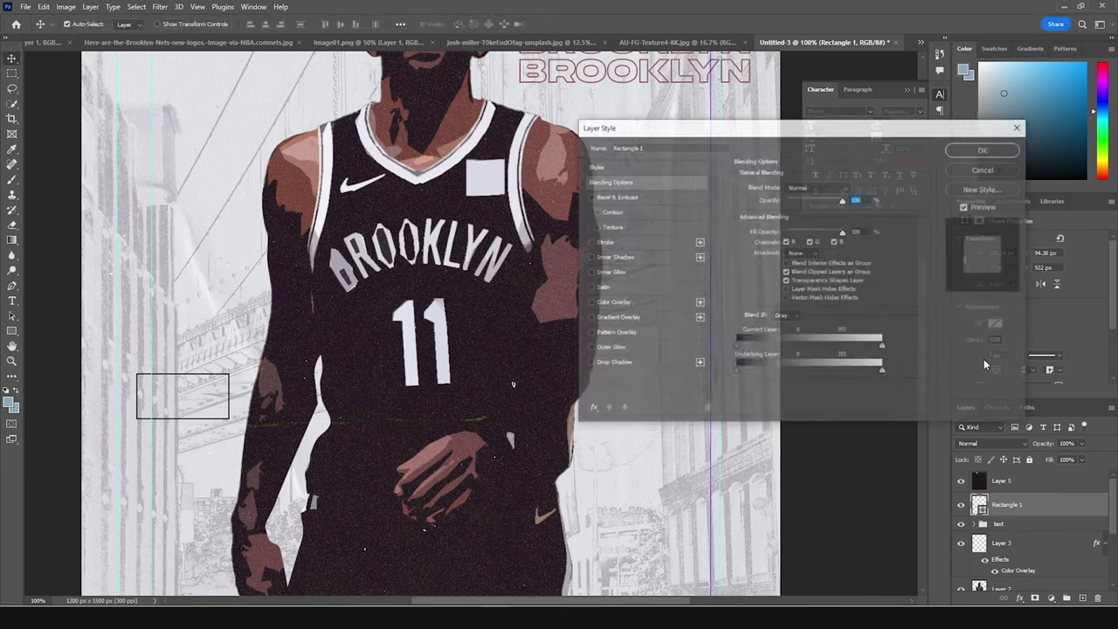
{"action": "left_click", "coordinate": [984, 175]}
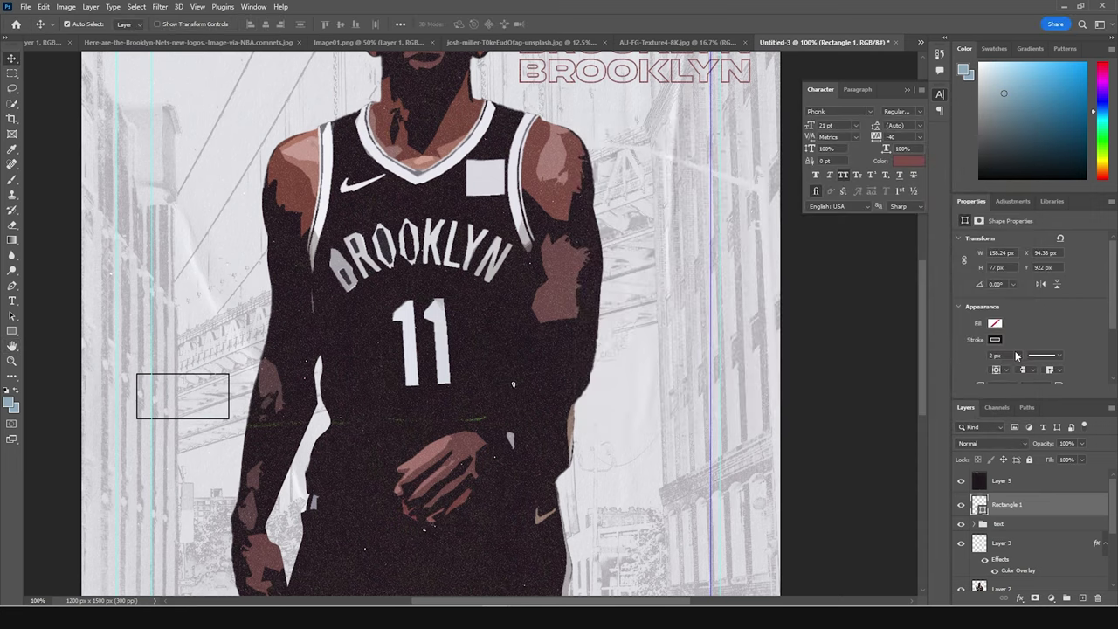
{"action": "left_click", "coordinate": [1022, 369]}
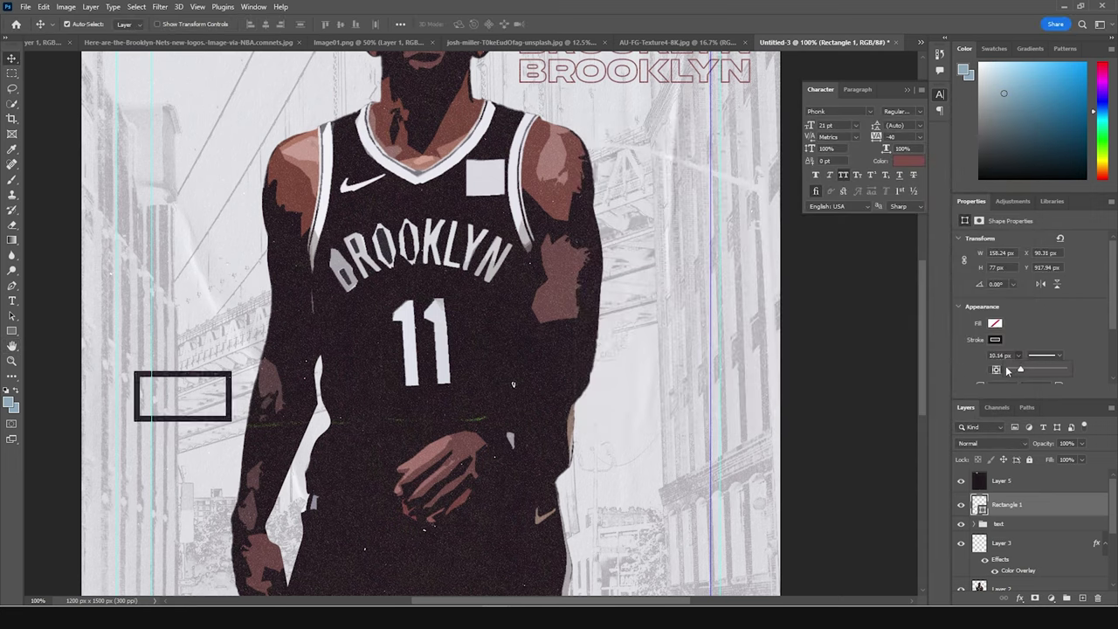
{"action": "left_click", "coordinate": [948, 354]}
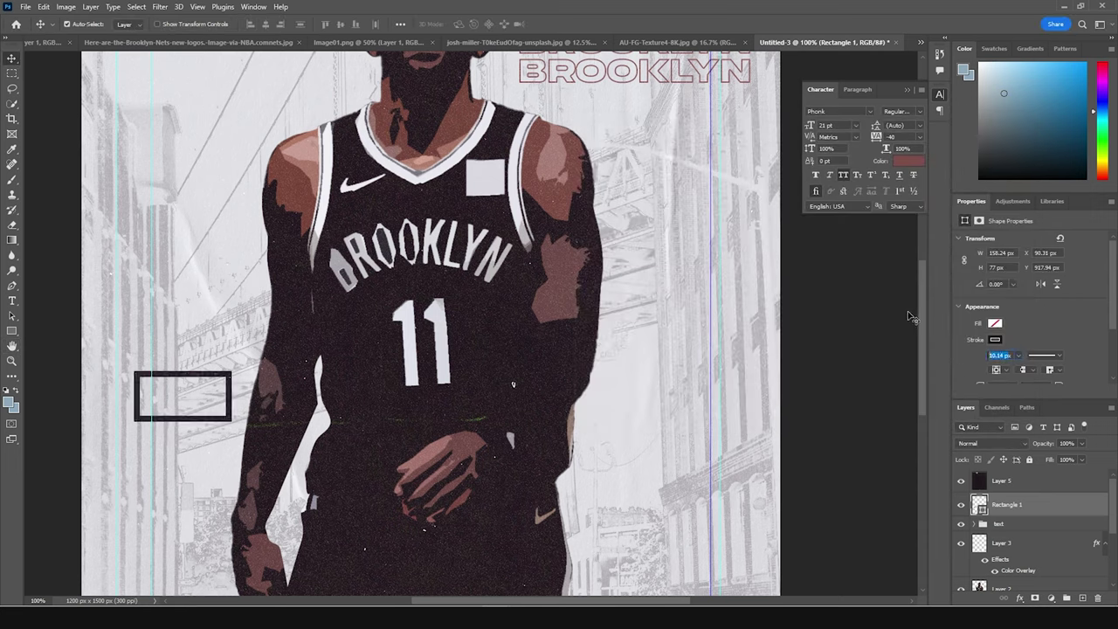
{"action": "key", "text": "Return"}
{"action": "type", "text": "5"}
- Recolour the rectangle's stroke with the near-black sampled from the dark areas of the player
{"action": "left_click", "coordinate": [980, 509]}
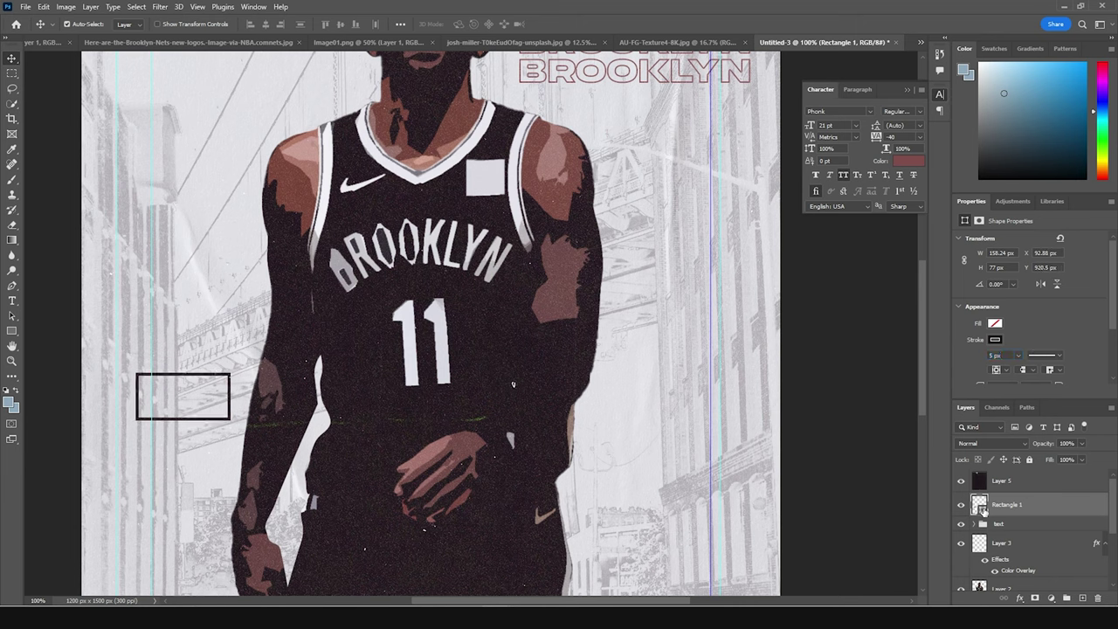
{"action": "left_click", "coordinate": [996, 340]}
{"action": "left_click", "coordinate": [973, 401]}
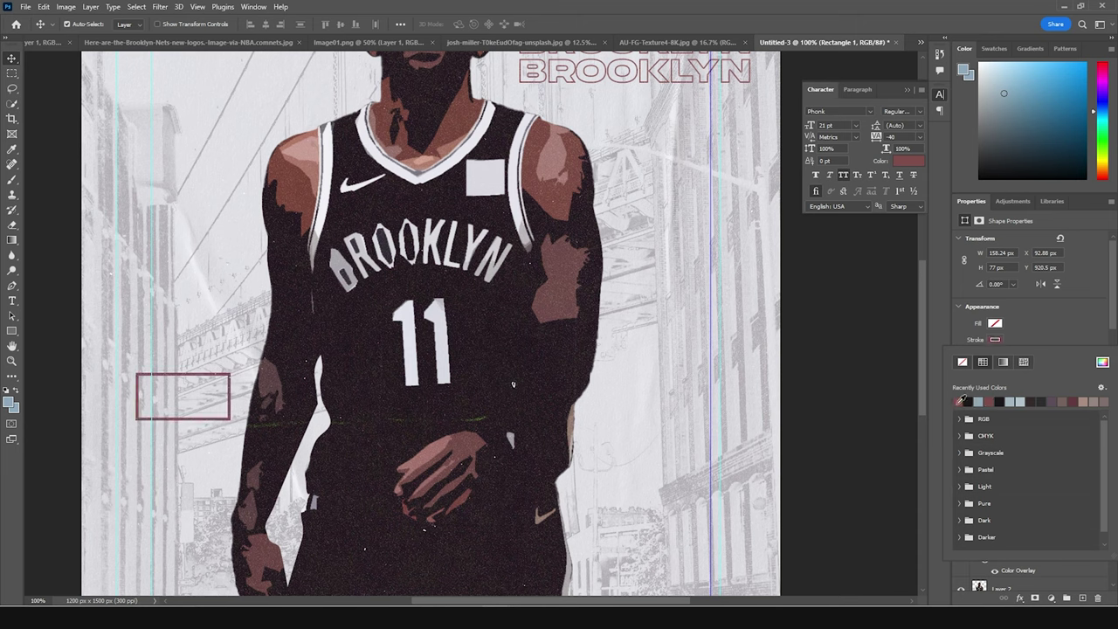
{"action": "left_click", "coordinate": [1101, 362]}
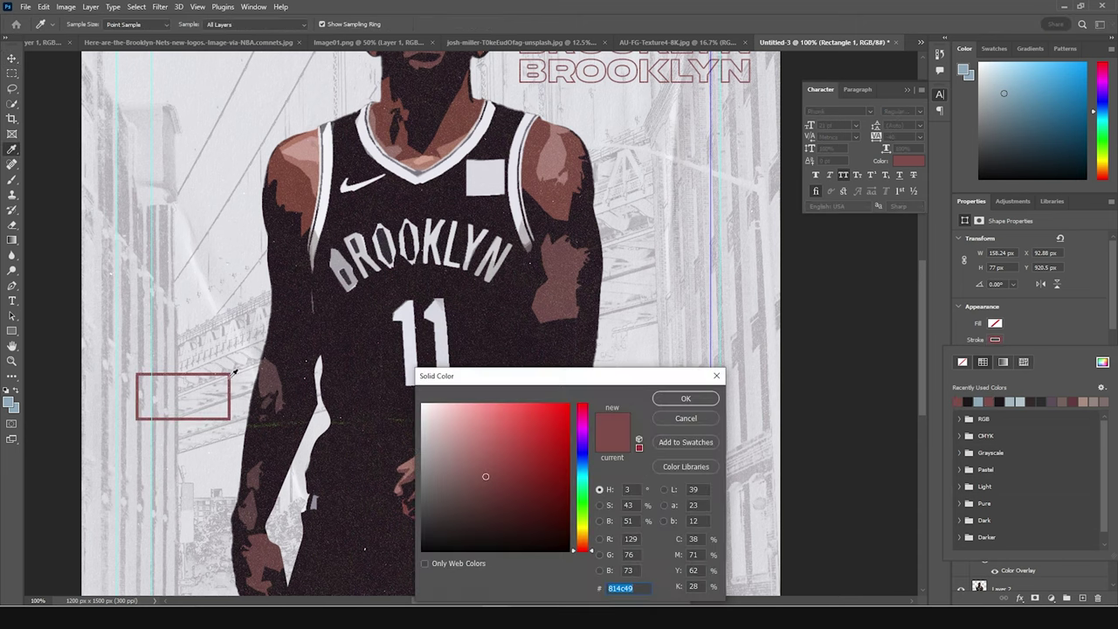
{"action": "left_click", "coordinate": [276, 354]}
{"action": "left_click", "coordinate": [281, 346]}
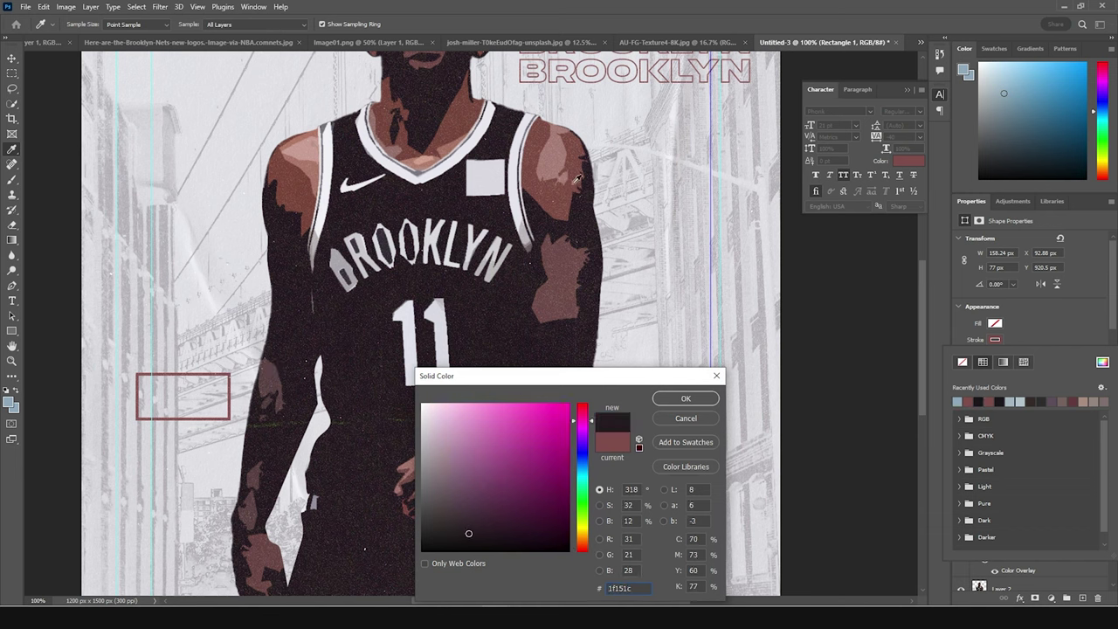
{"action": "left_click", "coordinate": [350, 140]}
{"action": "left_click", "coordinate": [290, 216]}
{"action": "left_click", "coordinate": [674, 404]}
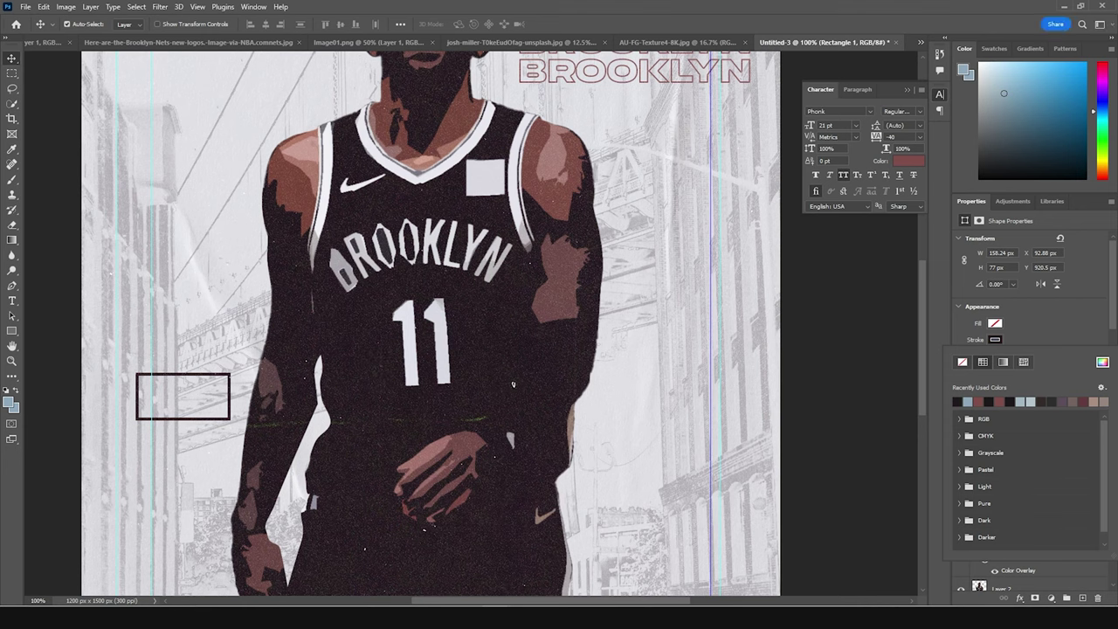
- Duplicate the rectangle and place the copy directly beside it over the player's arm so their edges meet
{"action": "left_click", "coordinate": [16, 54]}
{"action": "key", "text": "ctrl"}
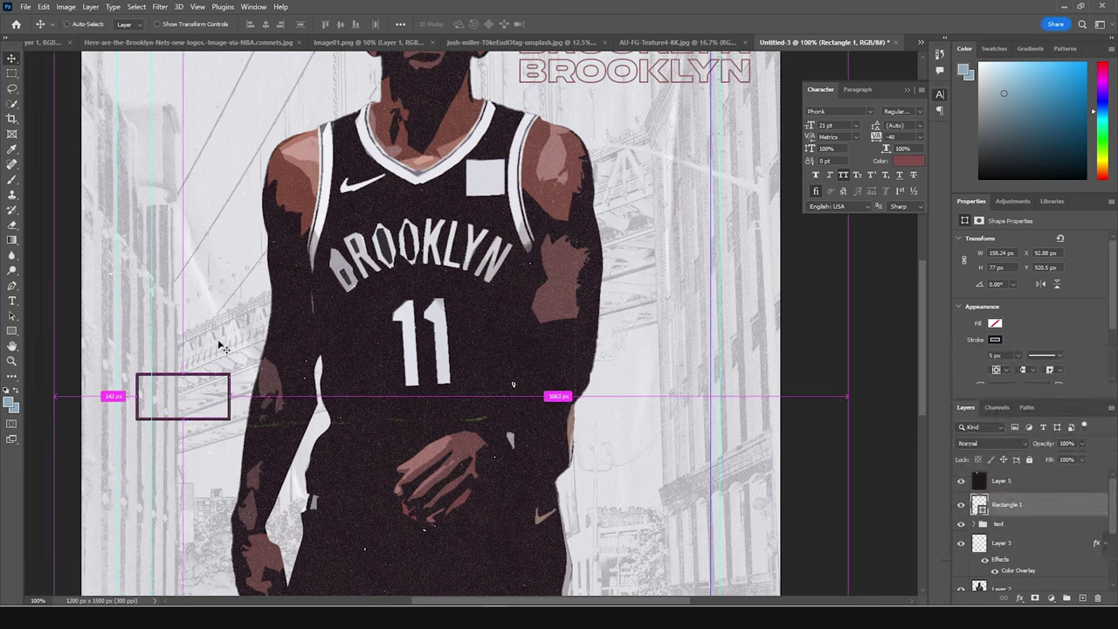
{"action": "key", "text": "ctrl+alt+t"}
{"action": "left_click_drag", "start_coordinate": [195, 399], "coordinate": [287, 396]}
{"action": "key", "text": "Return"}
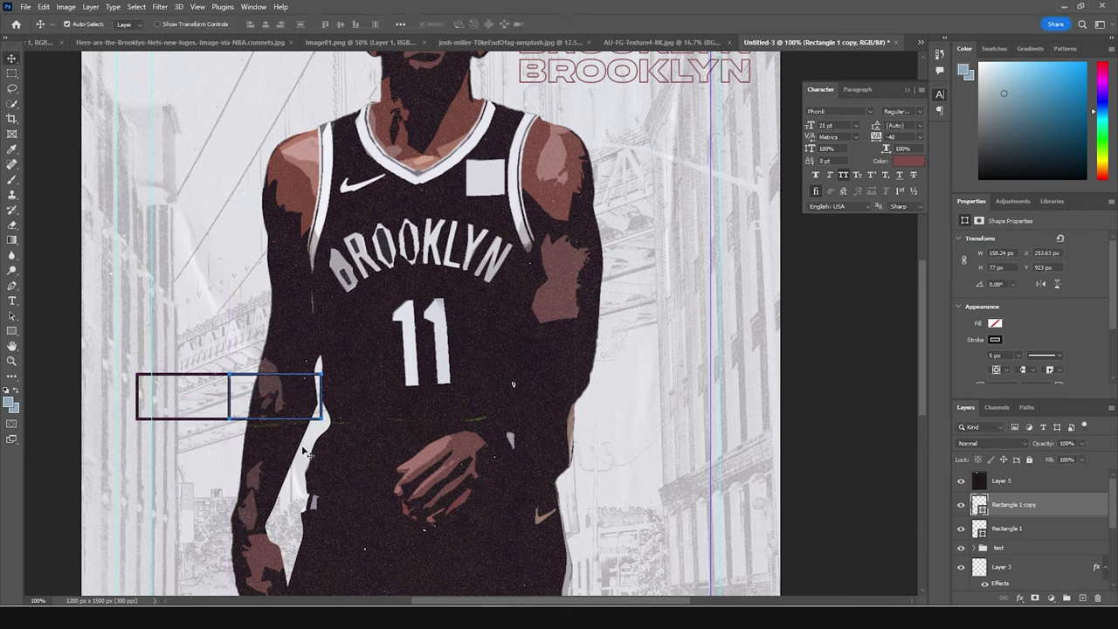
- Add the text MARCH, scaled down to 7.2 pt and centred inside the outer rectangle of the date box
{"action": "left_click", "coordinate": [12, 302]}
{"action": "left_click", "coordinate": [171, 241]}
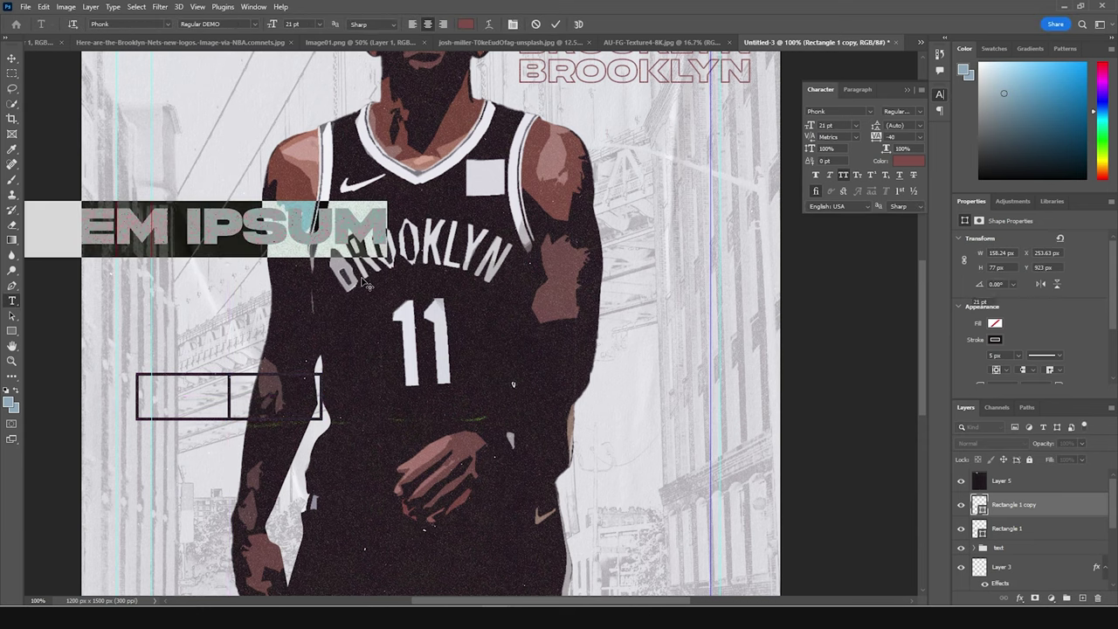
{"action": "type", "text": "MA"}
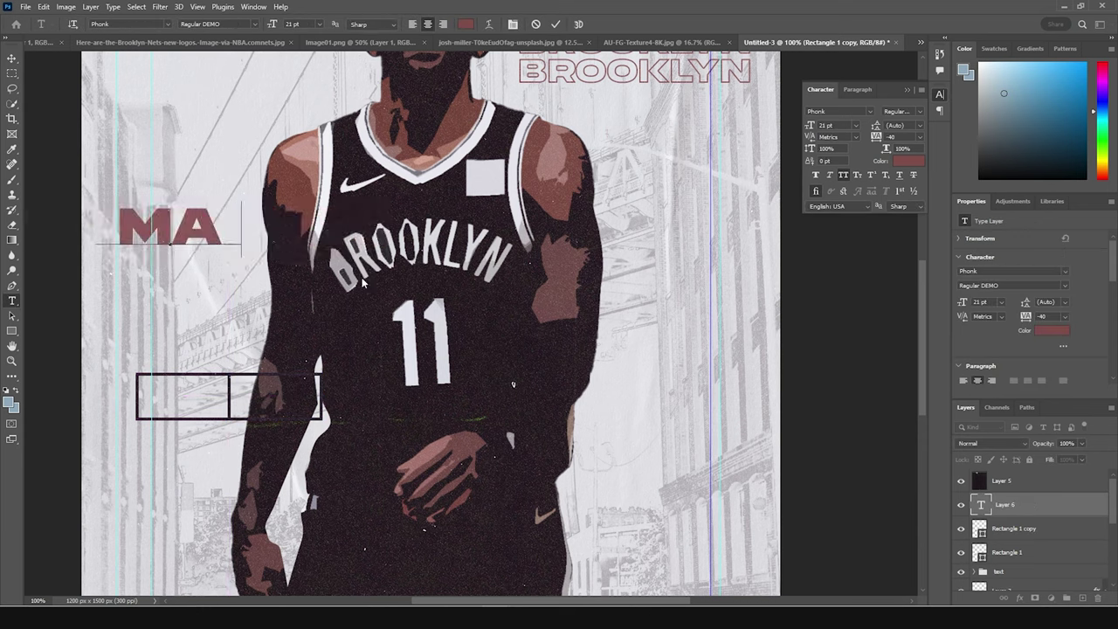
{"action": "type", "text": "RCH"}
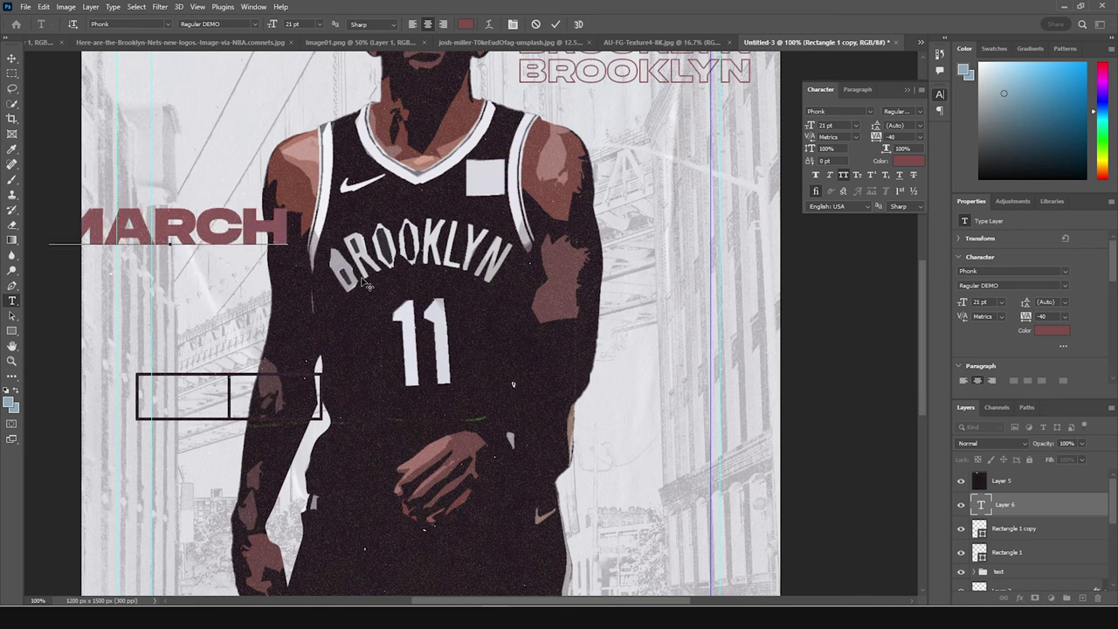
{"action": "left_click", "coordinate": [12, 57]}
{"action": "key", "text": "ctrl+t"}
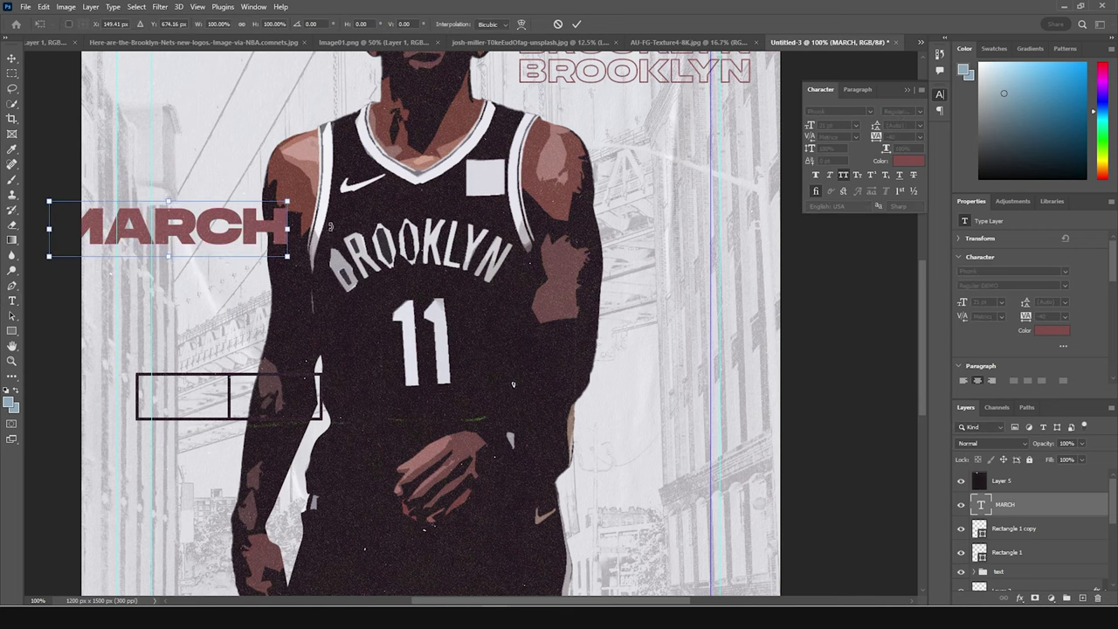
{"action": "left_click_drag", "start_coordinate": [286, 259], "coordinate": [258, 393]}
{"action": "key", "text": "Return"}
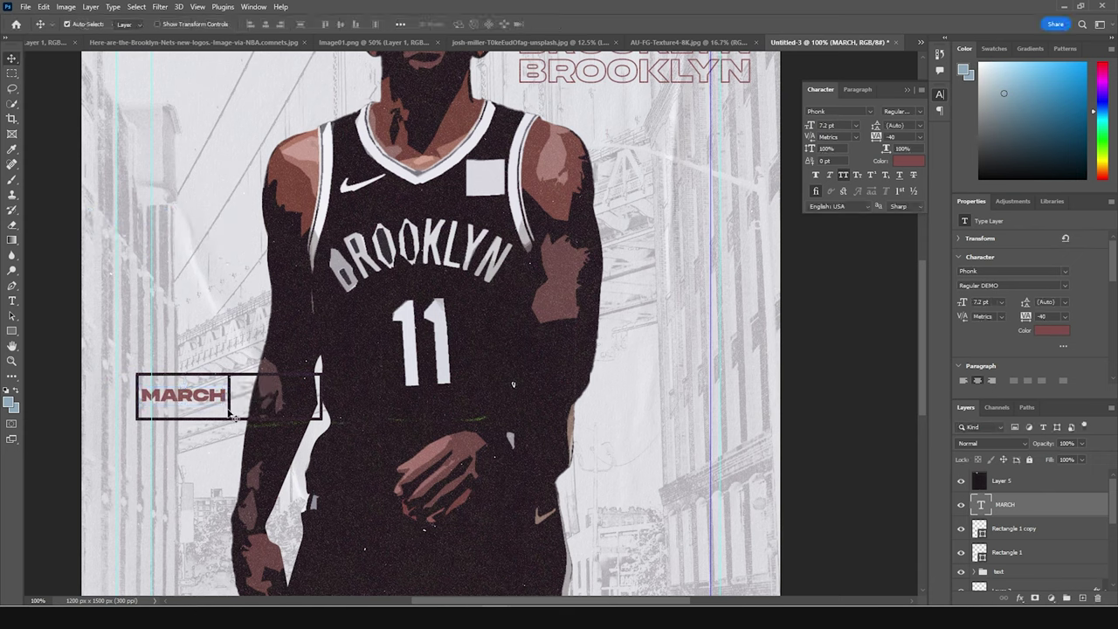
- Duplicate MARCH into the adjoining rectangle over the player's arm and change the copy's text to 26
{"action": "left_click_drag", "start_coordinate": [231, 416], "coordinate": [292, 396], "text": "alt"}
{"action": "key", "text": "ctrl+t"}
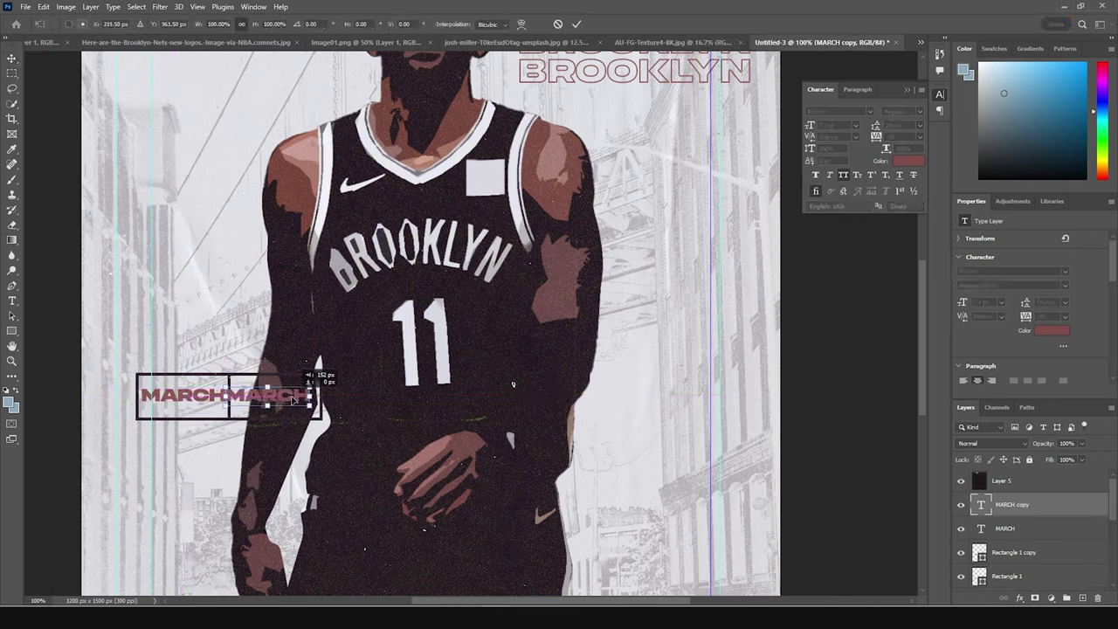
{"action": "double_click", "coordinate": [980, 507]}
{"action": "type", "text": "25"}
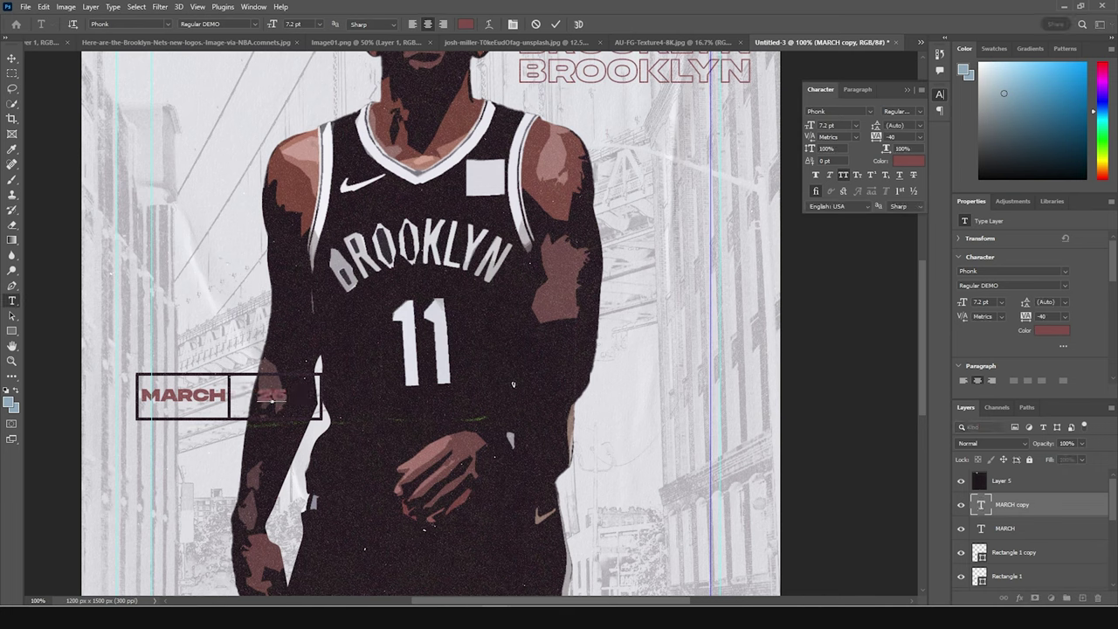
{"action": "left_click", "coordinate": [11, 58]}
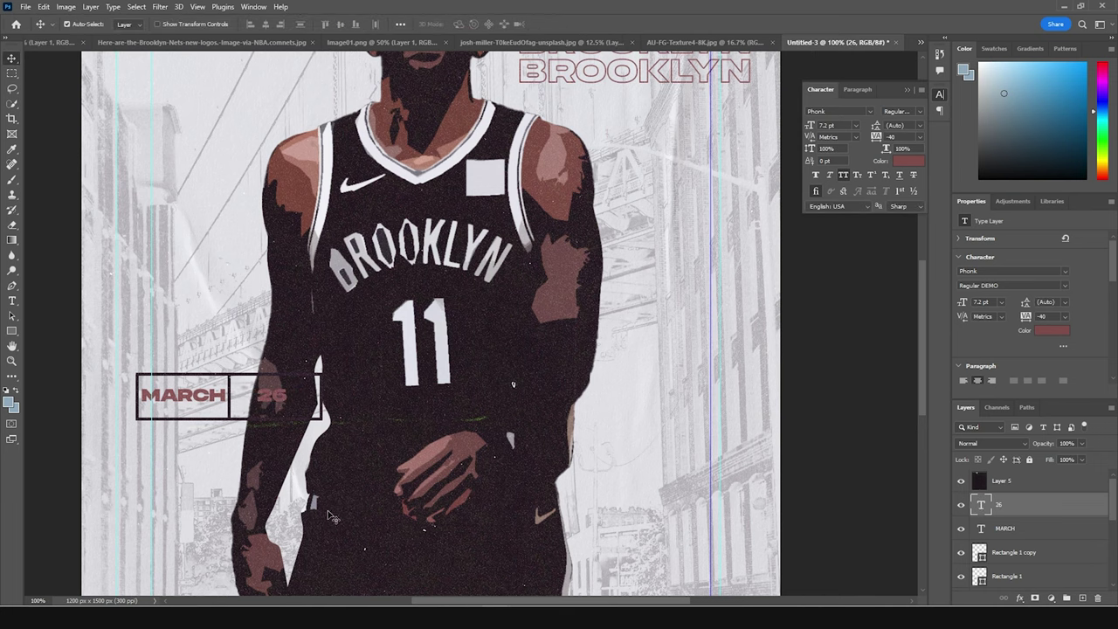
{"action": "left_click", "coordinate": [325, 424]}
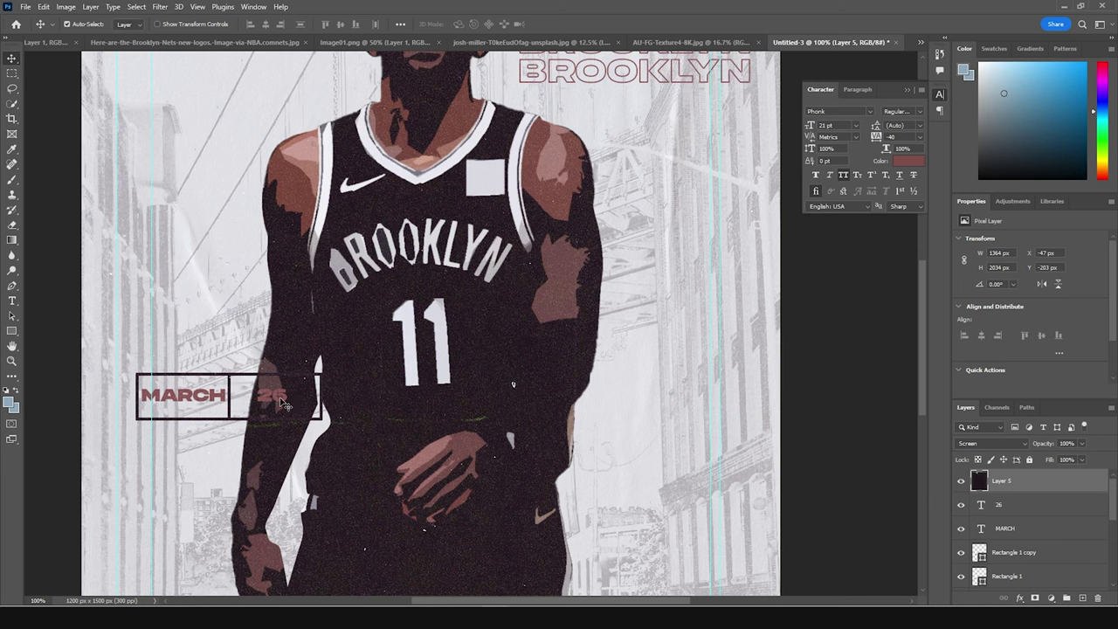
{"action": "key", "text": "ctrl+t"}
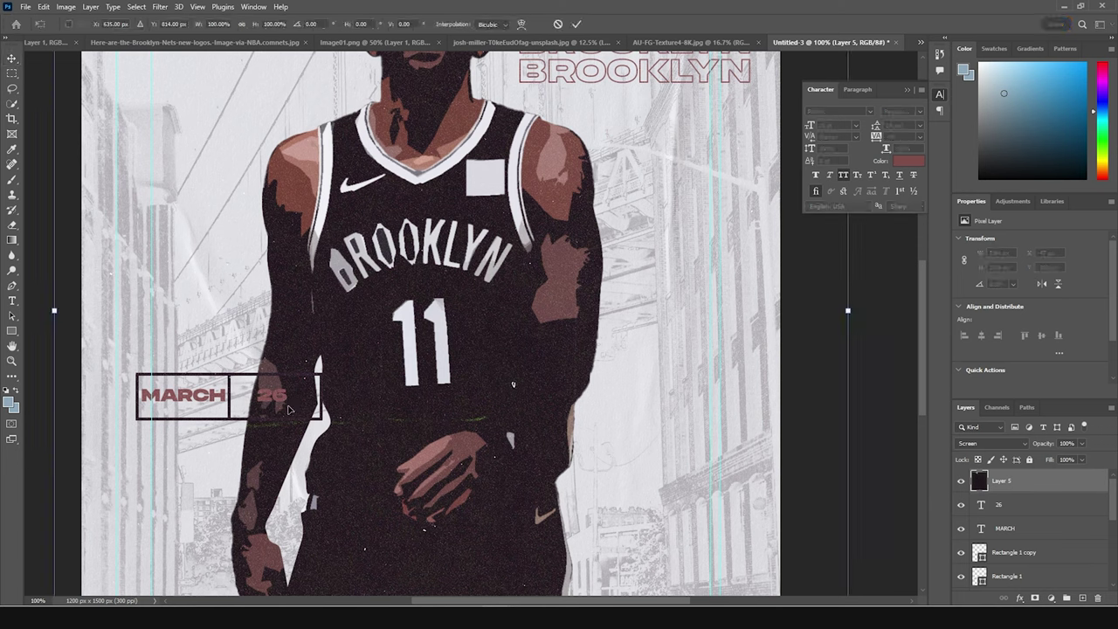
{"action": "key", "text": "Escape"}
- Enlarge the 26 text to 18.55 pt about its centre so it fills its rectangle
{"action": "right_click", "coordinate": [281, 399]}
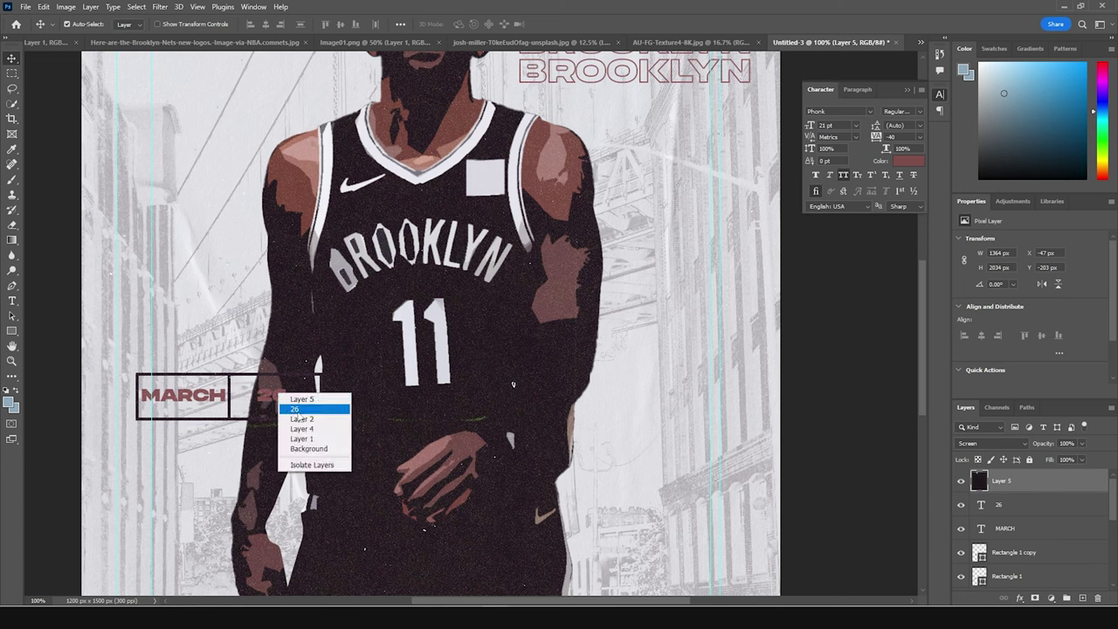
{"action": "left_click", "coordinate": [297, 407]}
{"action": "key", "text": "ctrl+t"}
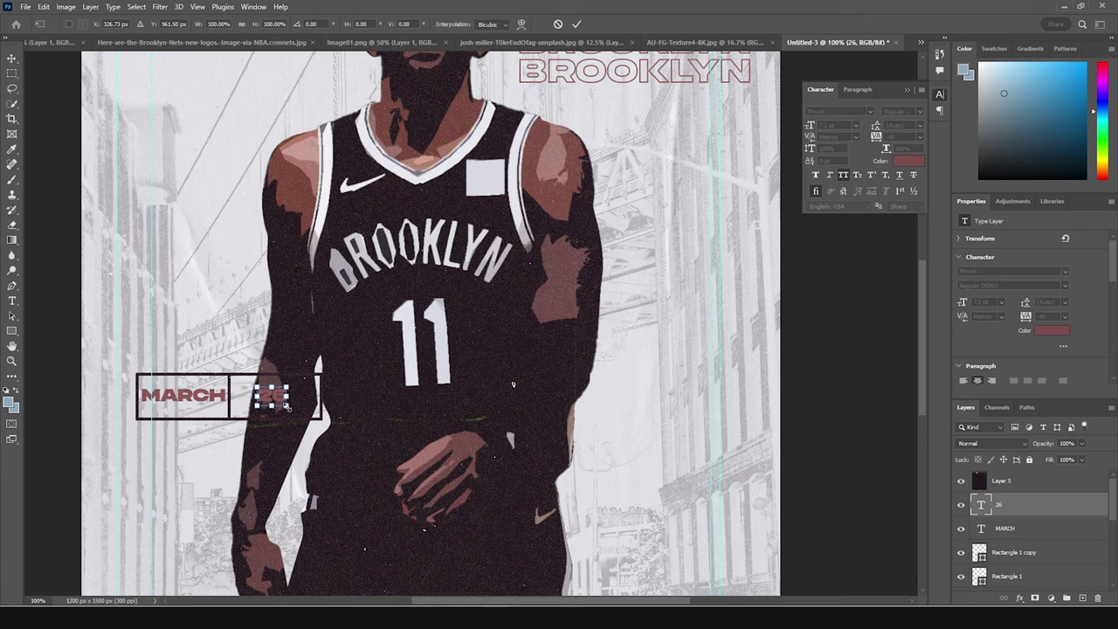
{"action": "left_click_drag", "start_coordinate": [288, 407], "coordinate": [311, 421]}
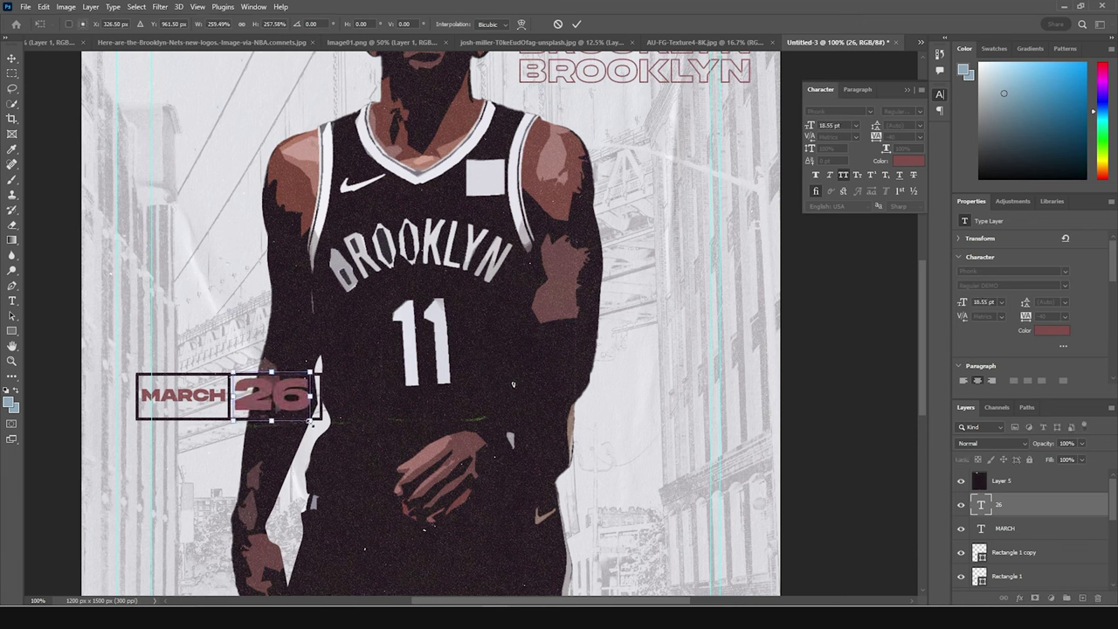
{"action": "key", "text": "Return"}
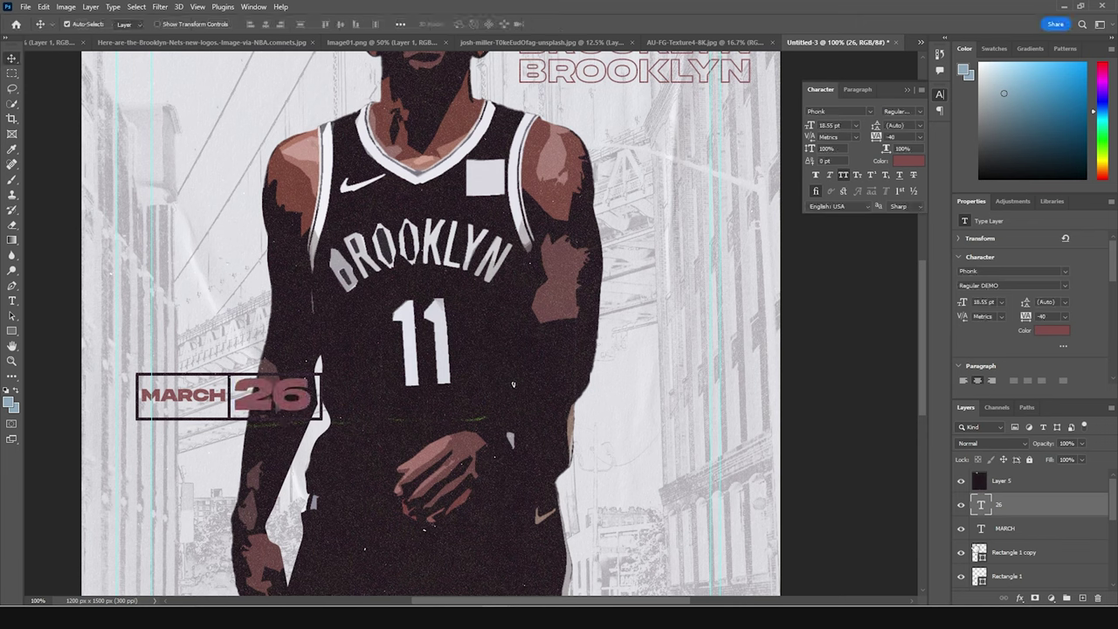
- Group the MARCH and 26 text layers with both rectangles and name the group text 02
{"action": "scroll", "coordinate": [1006, 539], "scroll_direction": "down", "scroll_amount": 1}
{"action": "left_click", "coordinate": [1006, 553], "text": "shift"}
{"action": "key", "text": "ctrl+g"}
{"action": "double_click", "coordinate": [1010, 481]}
{"action": "type", "text": "date"}
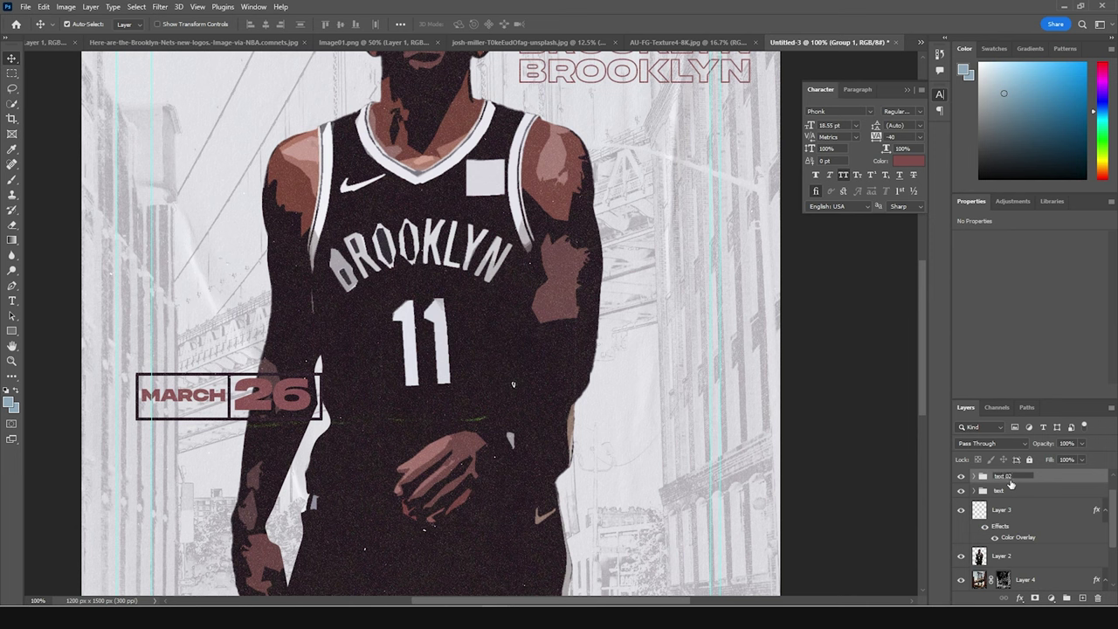
{"action": "key", "text": "Return"}
- Apply a Color Overlay in dark grey #302c2c to the text 02 group
{"action": "left_click", "coordinate": [1021, 598]}
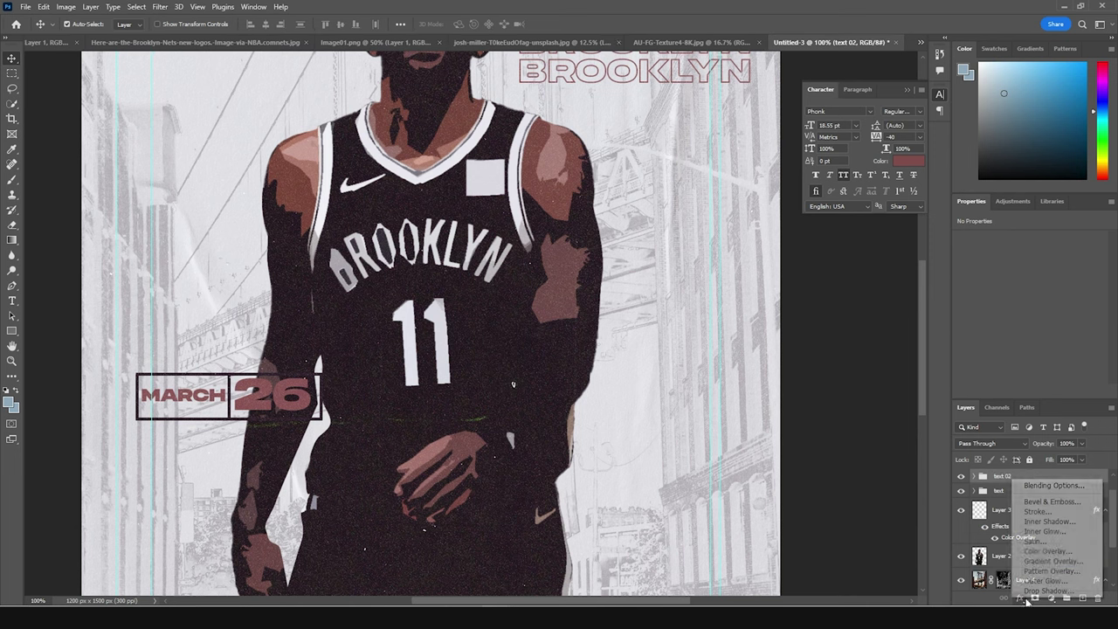
{"action": "left_click", "coordinate": [1044, 551]}
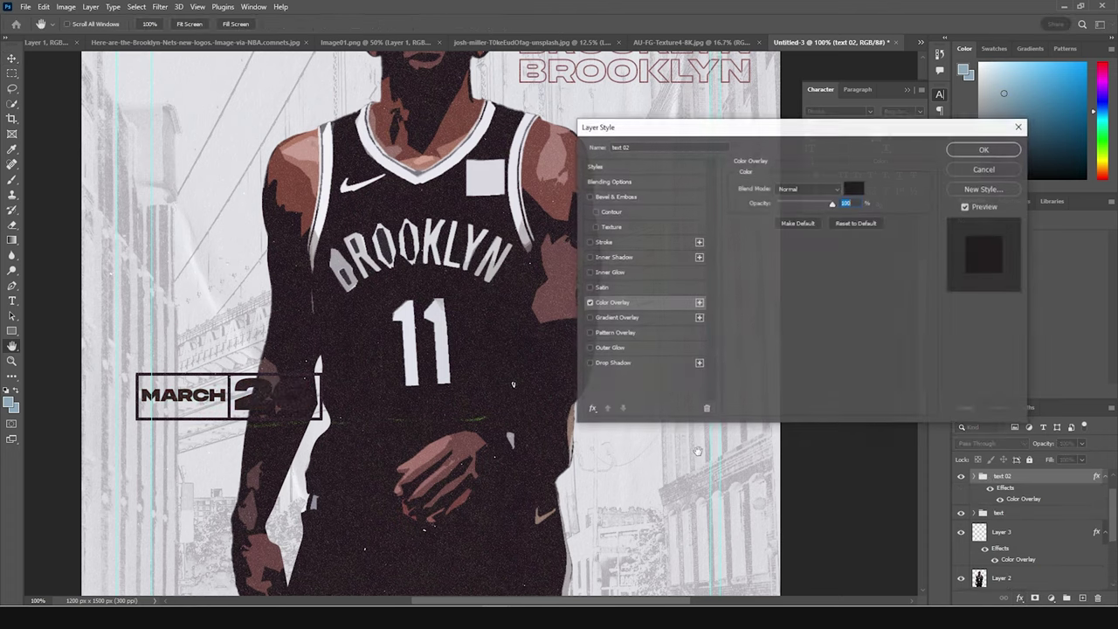
{"action": "left_click", "coordinate": [853, 189]}
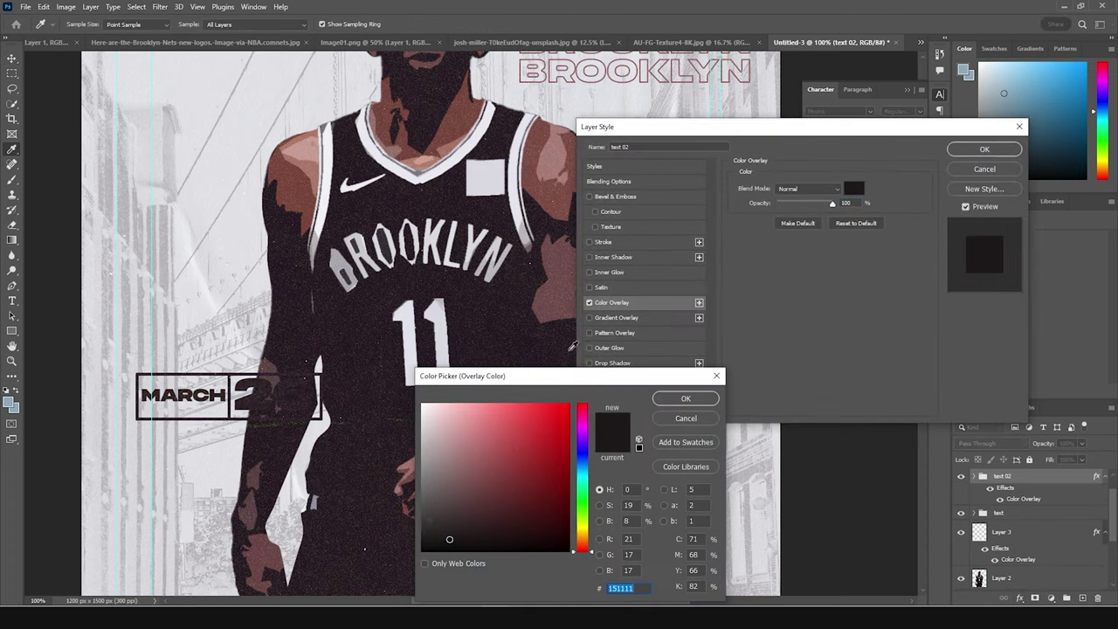
{"action": "left_click", "coordinate": [435, 523]}
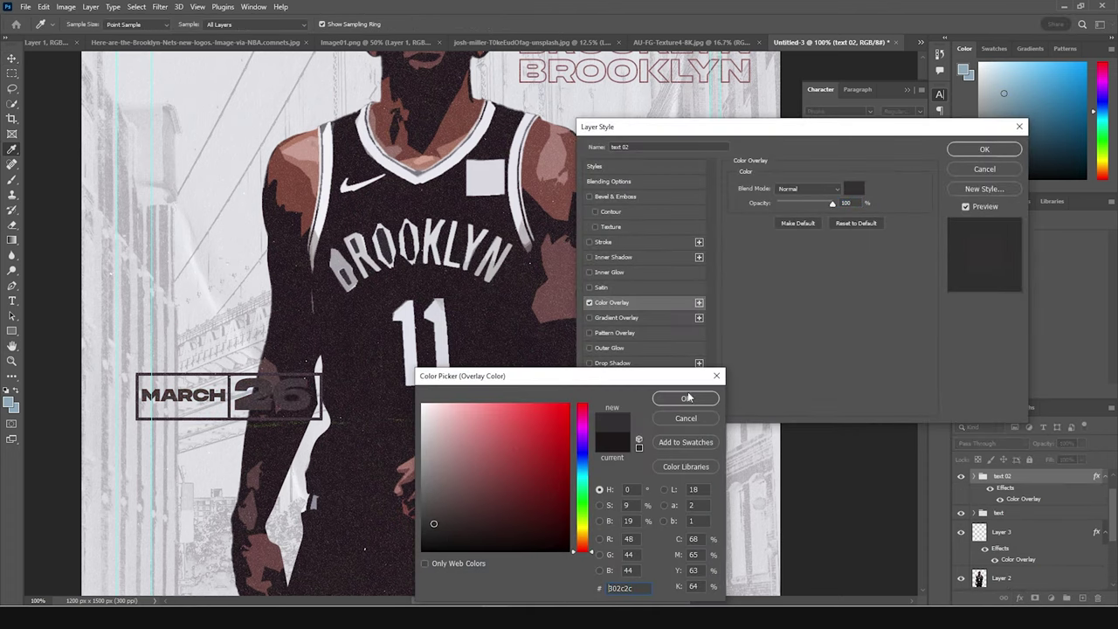
{"action": "left_click", "coordinate": [685, 399]}
{"action": "left_click", "coordinate": [982, 151]}
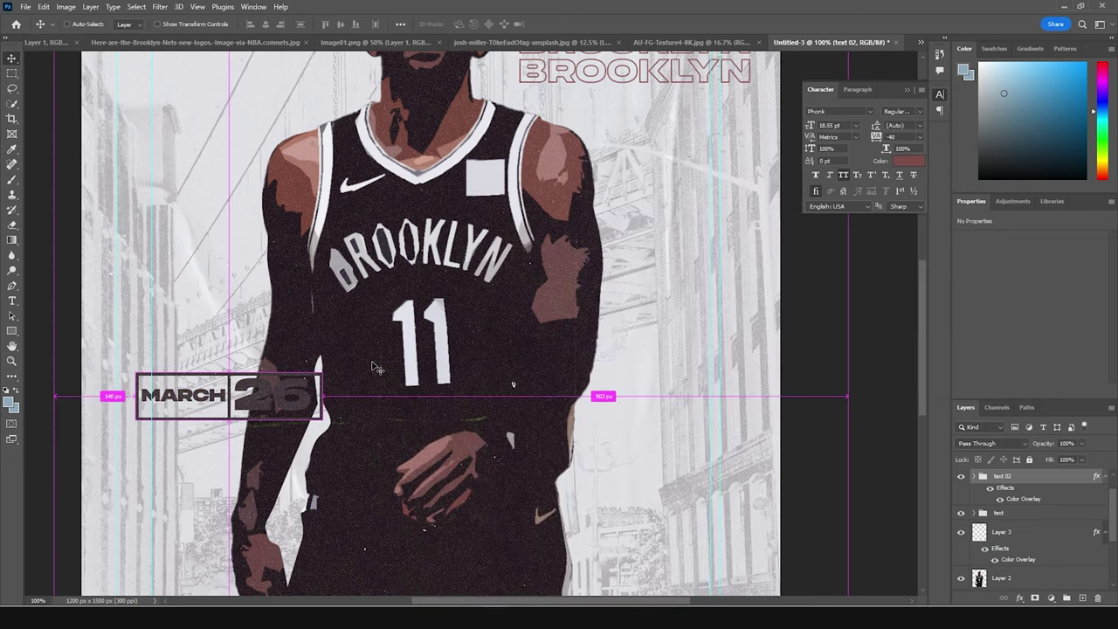
- Scale the date group down to about 86% and align its outer edge with the outermost vertical guide on the poster's left side
{"action": "key", "text": "ctrl+t"}
{"action": "left_click_drag", "start_coordinate": [285, 396], "coordinate": [249, 395]}
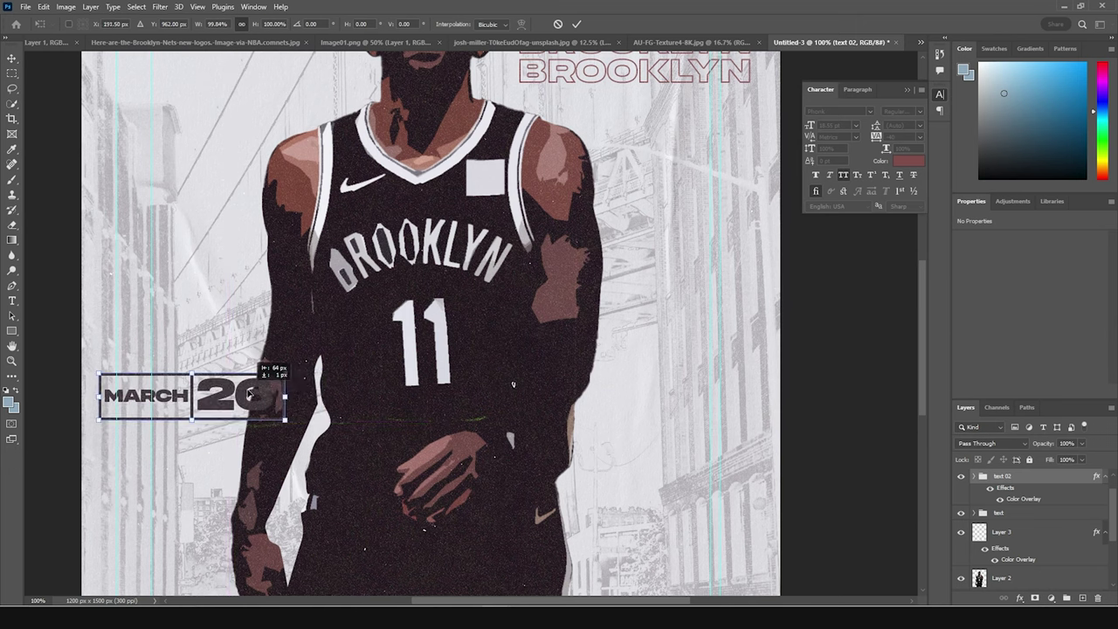
{"action": "left_click_drag", "start_coordinate": [286, 420], "coordinate": [247, 400]}
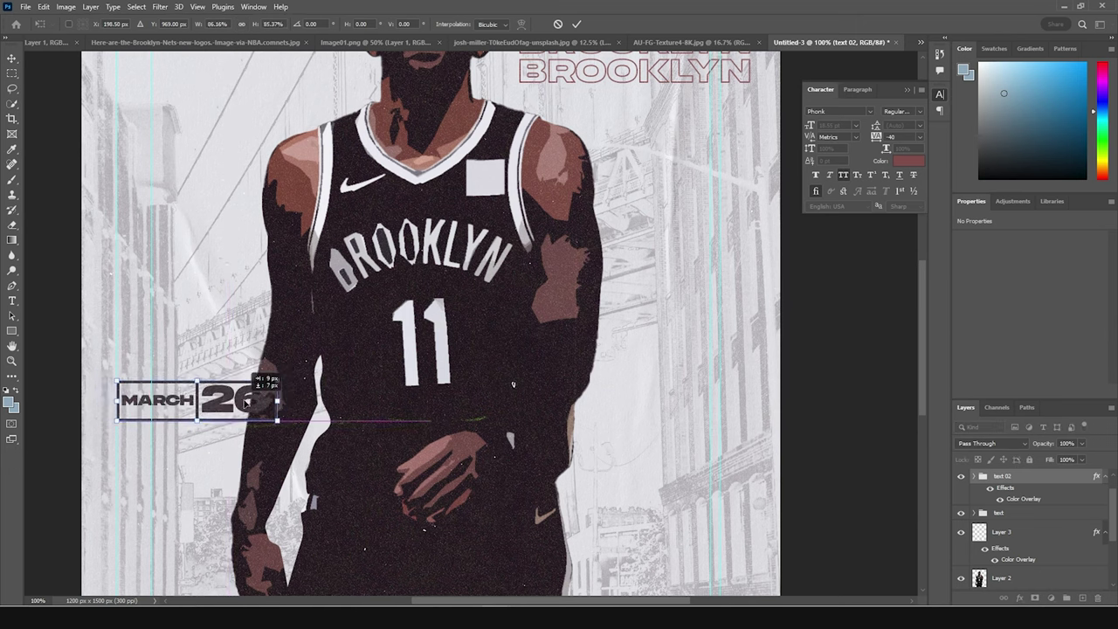
{"action": "key", "text": "Return"}
- Shift the player cutout on Layer 2 slightly to the right so the arm clears the date box
{"action": "key", "text": "ctrl+plus"}
{"action": "key", "text": "ctrl+plus"}
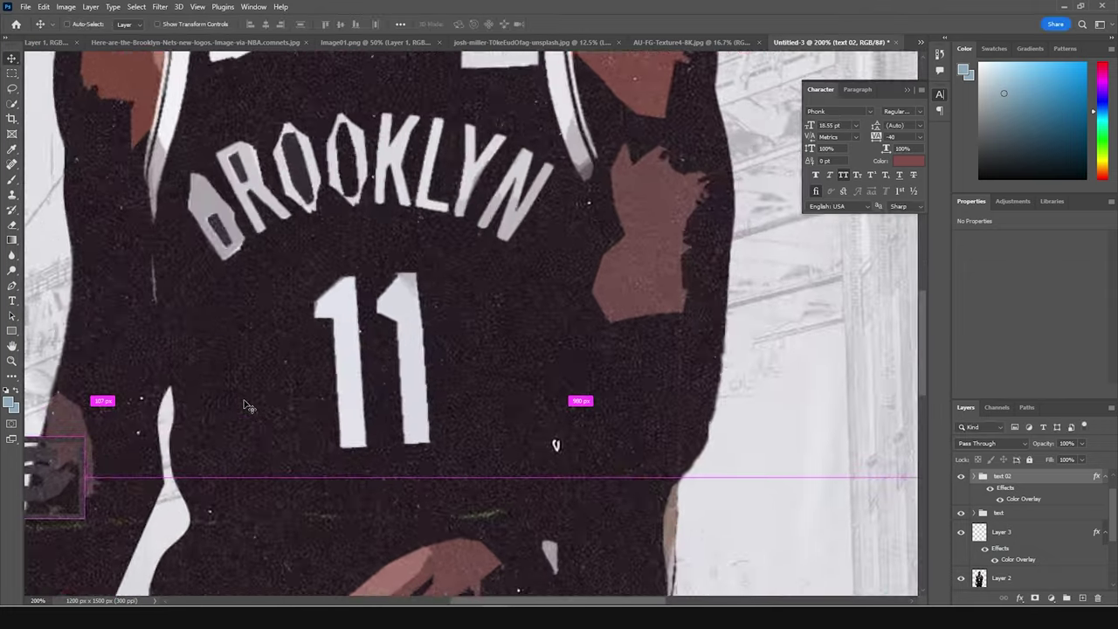
{"action": "key", "text": "ctrl+minus"}
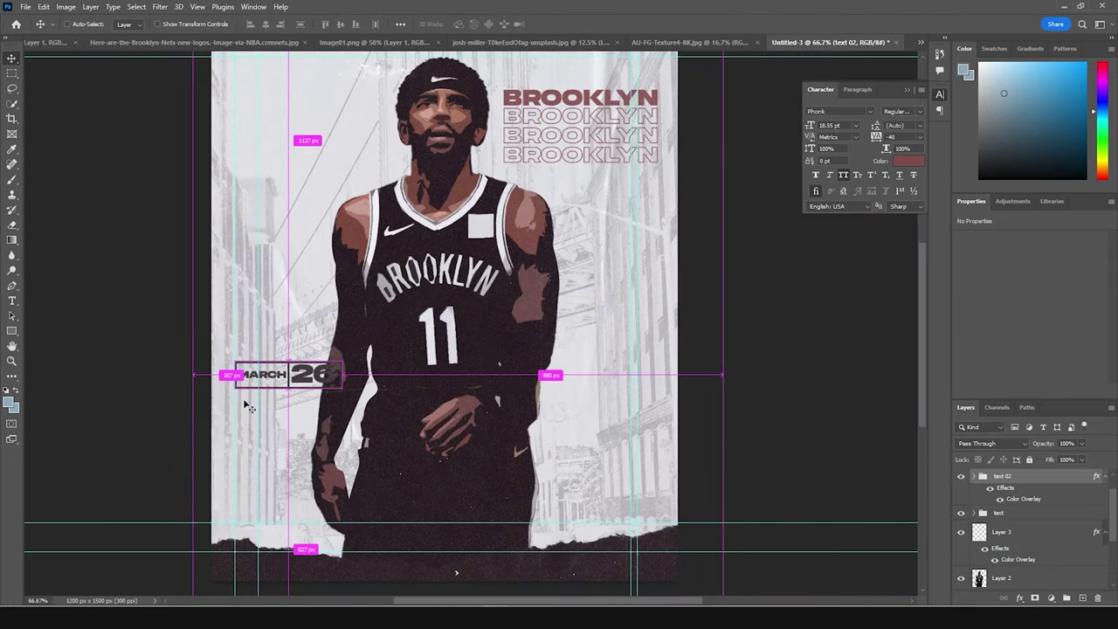
{"action": "key", "text": "ctrl+v"}
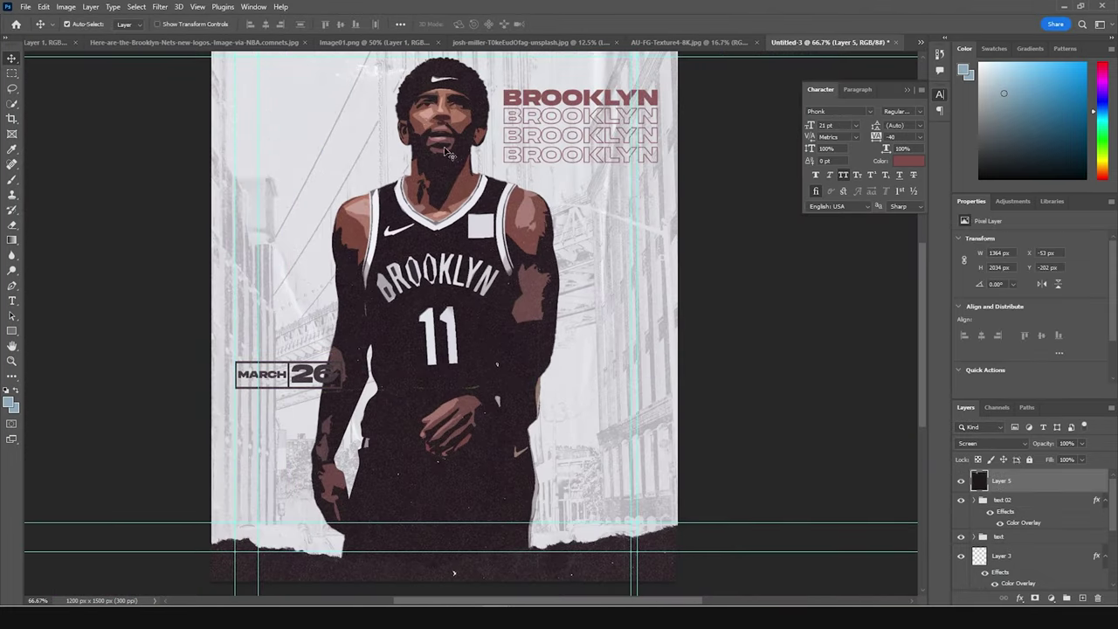
{"action": "right_click", "coordinate": [432, 166]}
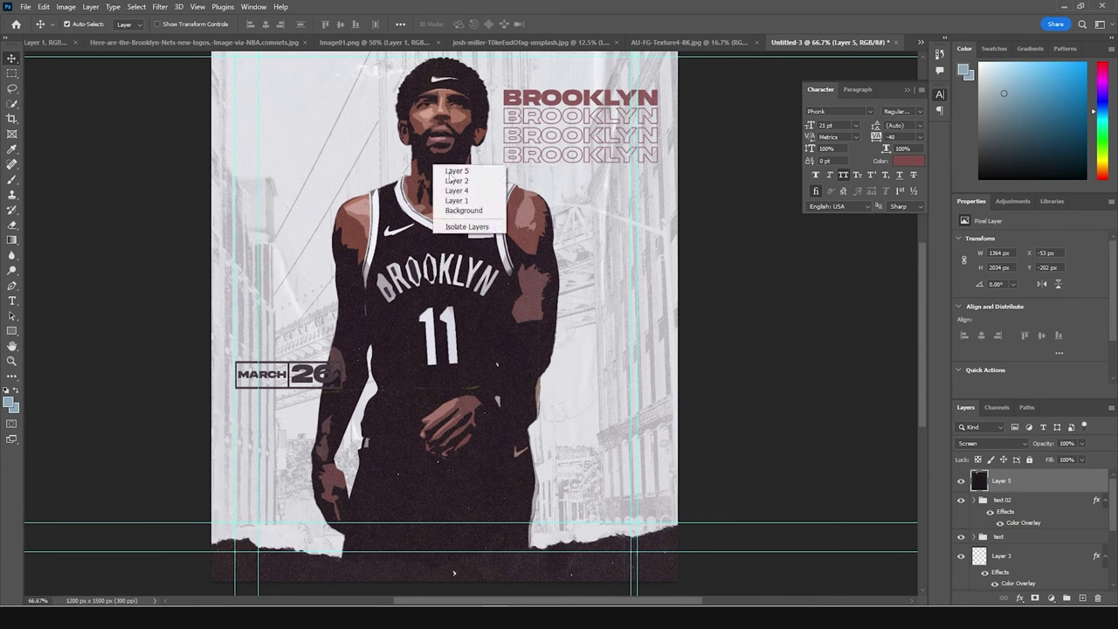
{"action": "left_click", "coordinate": [461, 185]}
{"action": "key", "text": "ctrl+t"}
{"action": "left_click_drag", "start_coordinate": [463, 185], "coordinate": [486, 220]}
{"action": "key", "text": "Return"}
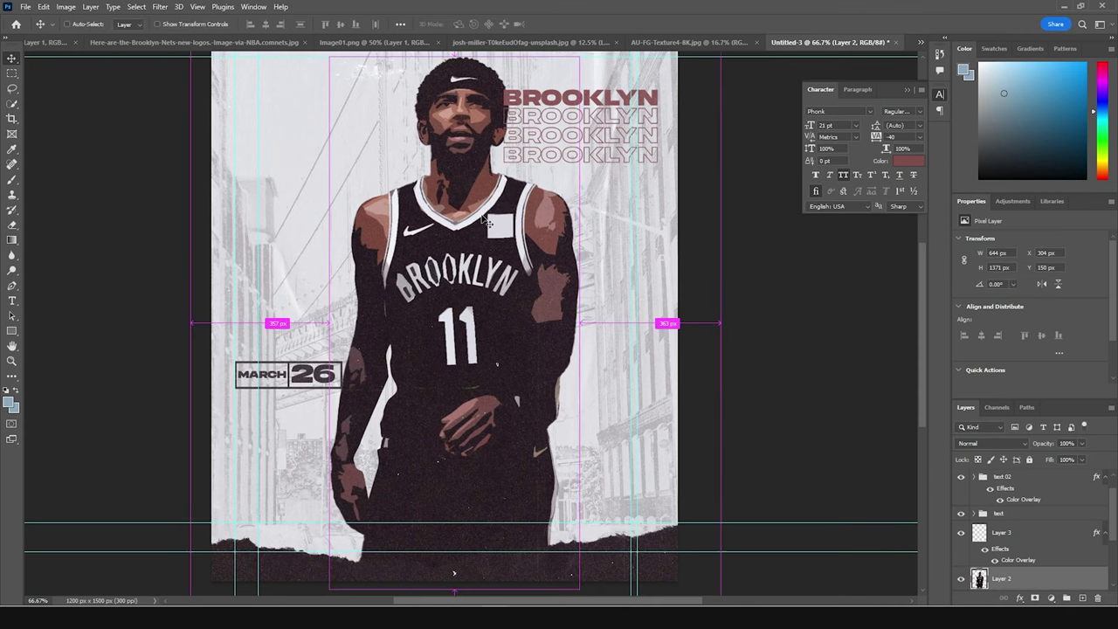
- Add an empty layer directly below the player and above the faded bridge photo layer
{"action": "key", "text": "ctrl+minus"}
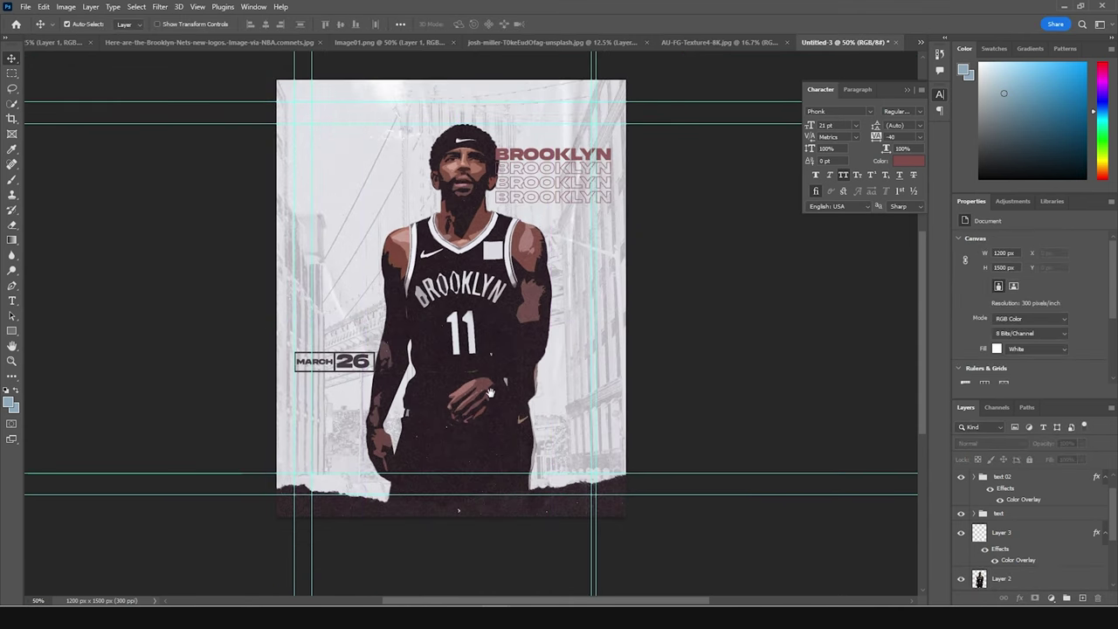
{"action": "left_click_drag", "start_coordinate": [496, 392], "coordinate": [456, 410]}
{"action": "key", "text": "ctrl+minus"}
{"action": "left_click", "coordinate": [1001, 578]}
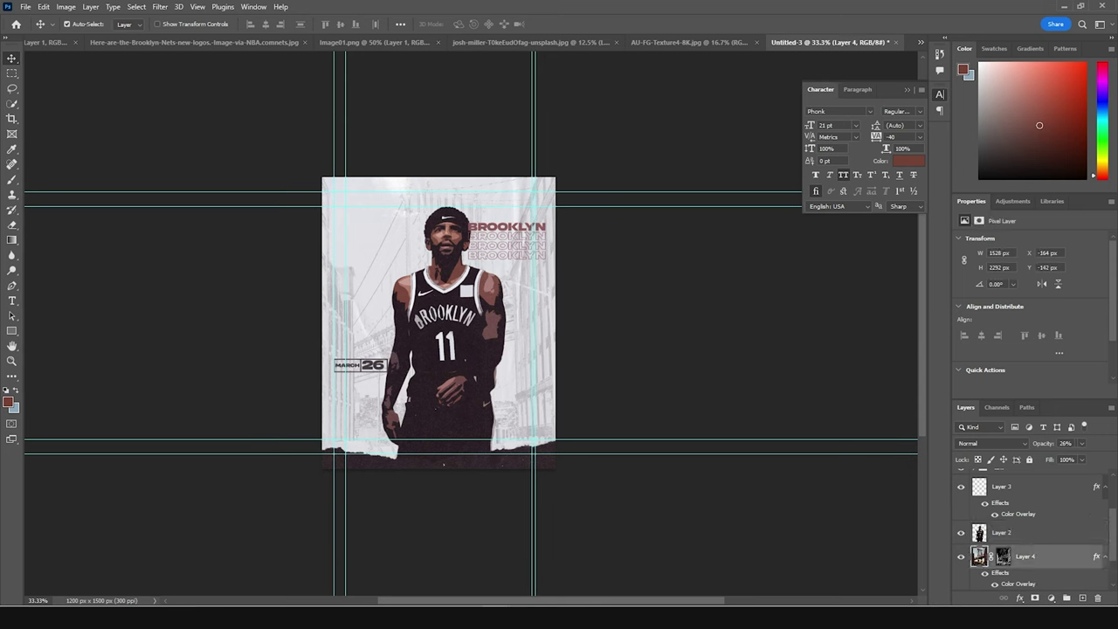
{"action": "left_click", "coordinate": [1082, 598], "text": "ctrl"}
- Set up the Brush tool with the 1923 px Sampled Brush 16 and a dark maroon foreground colour
{"action": "key", "text": "b"}
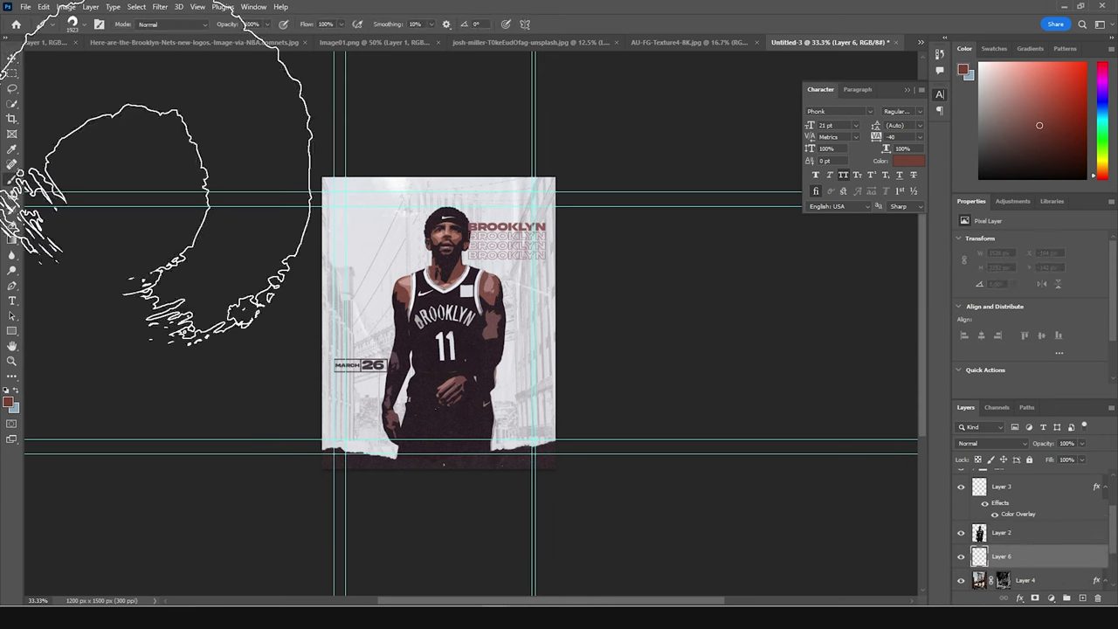
{"action": "left_click", "coordinate": [83, 24]}
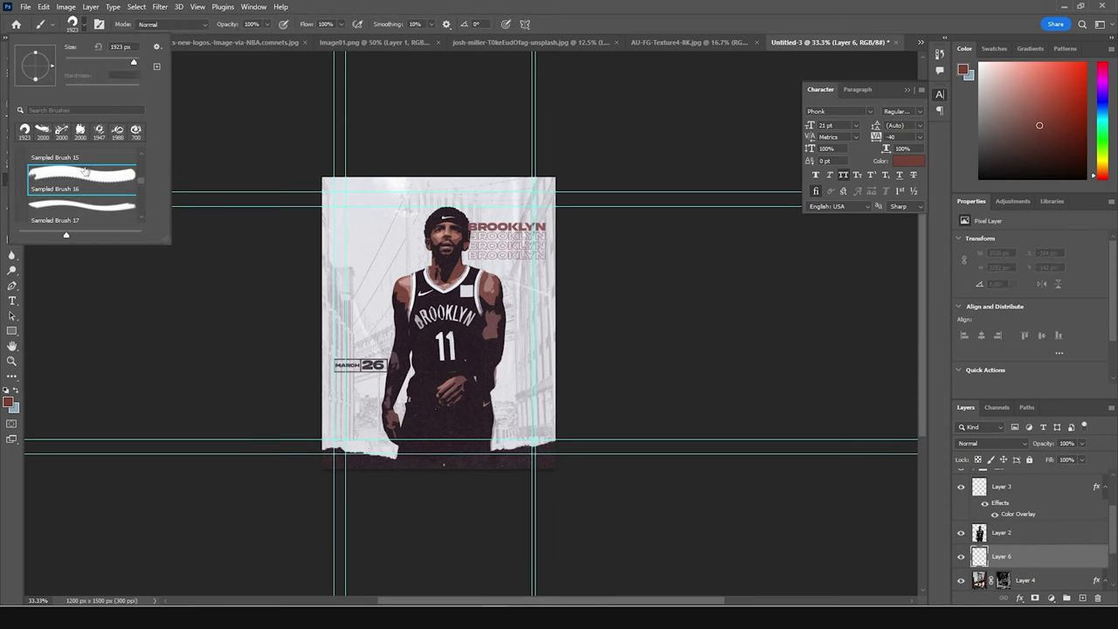
{"action": "left_click", "coordinate": [8, 401]}
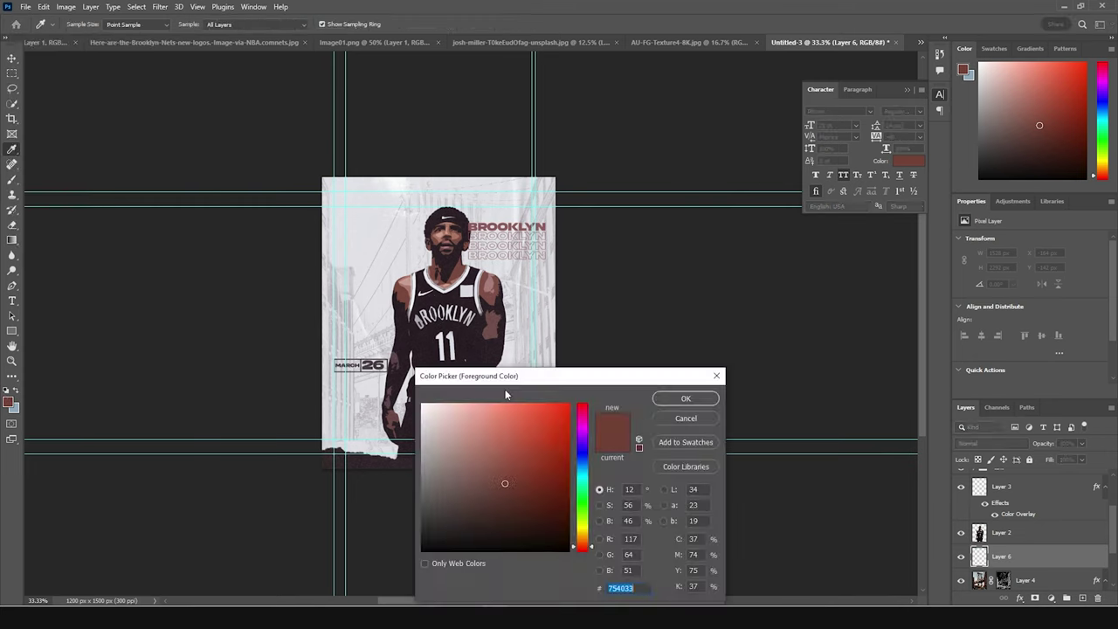
{"action": "left_click", "coordinate": [490, 481]}
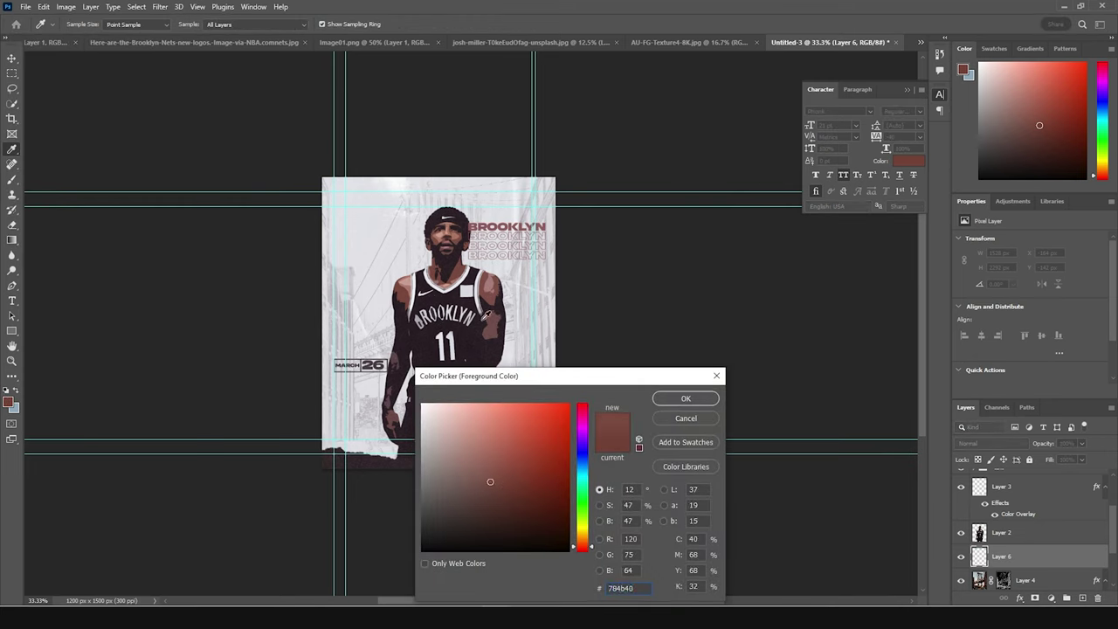
{"action": "left_click", "coordinate": [582, 412]}
{"action": "left_click", "coordinate": [498, 520]}
{"action": "left_click", "coordinate": [685, 398]}
{"action": "key", "text": "b"}
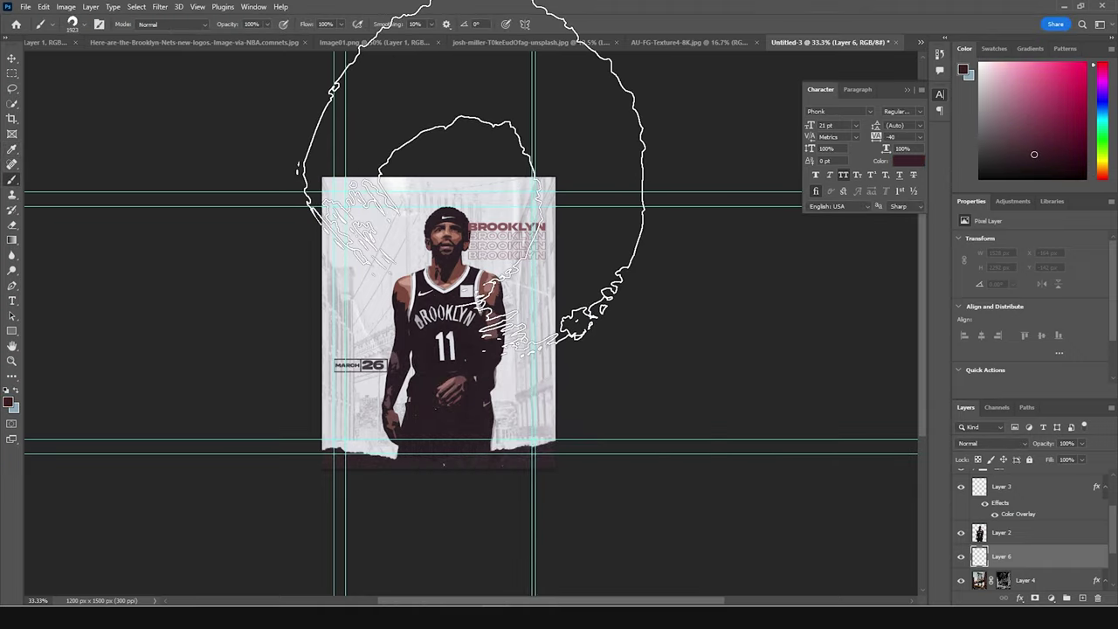
- Stamp a maroon brush ring around the player's head with the tip rotated to 4°, and move its layer above Layer 2
{"action": "left_click", "coordinate": [83, 33]}
{"action": "left_click_drag", "start_coordinate": [52, 69], "coordinate": [53, 67]}
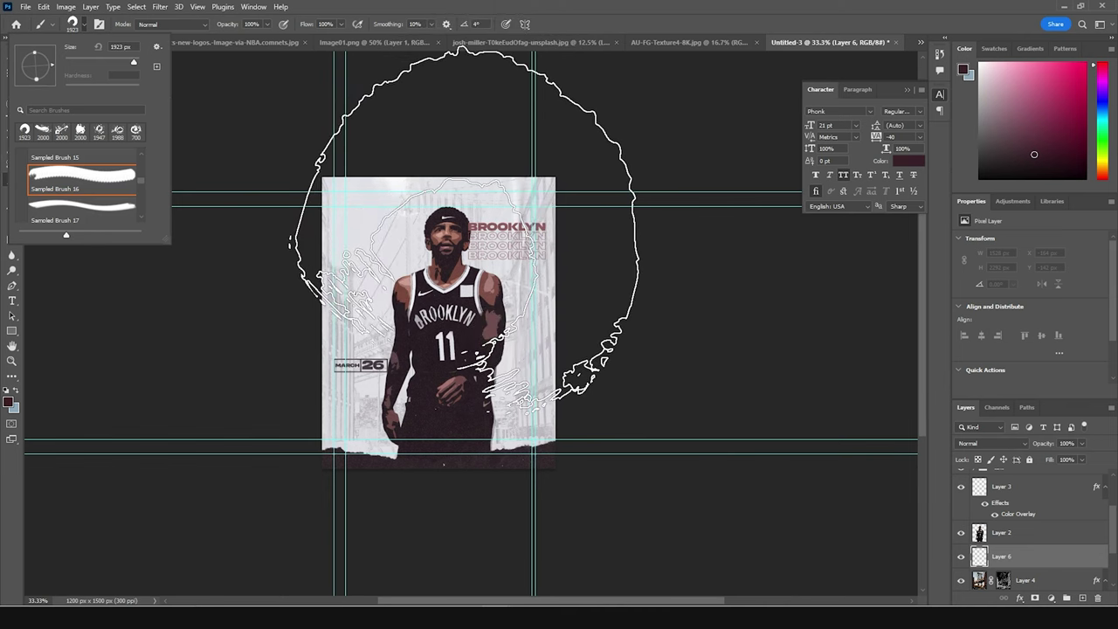
{"action": "left_click", "coordinate": [463, 229]}
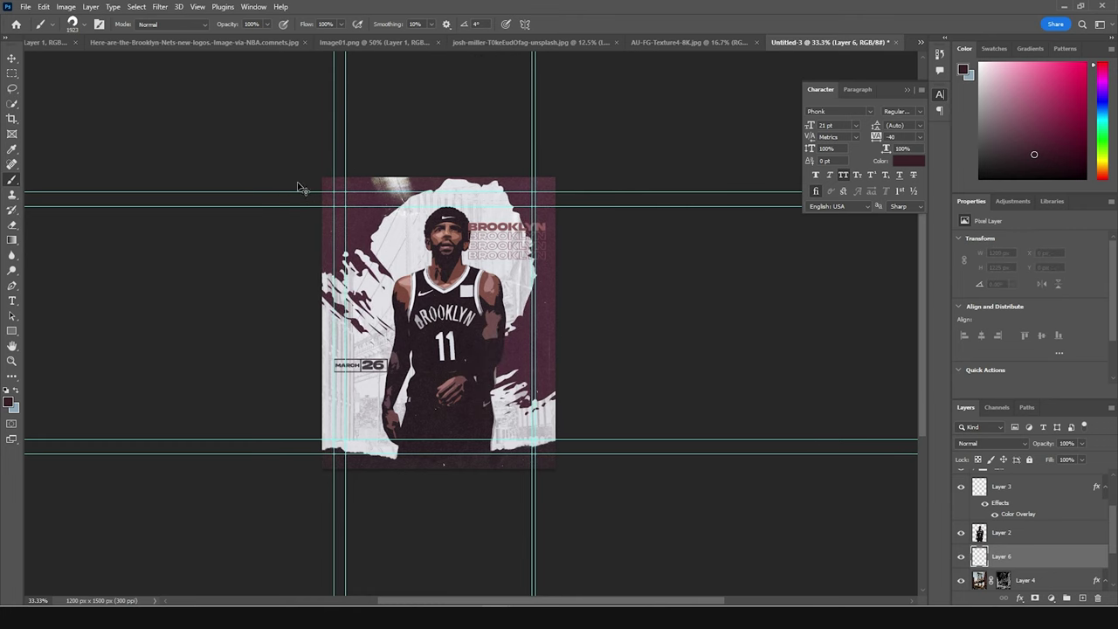
{"action": "left_click", "coordinate": [456, 194]}
{"action": "left_click", "coordinate": [456, 194]}
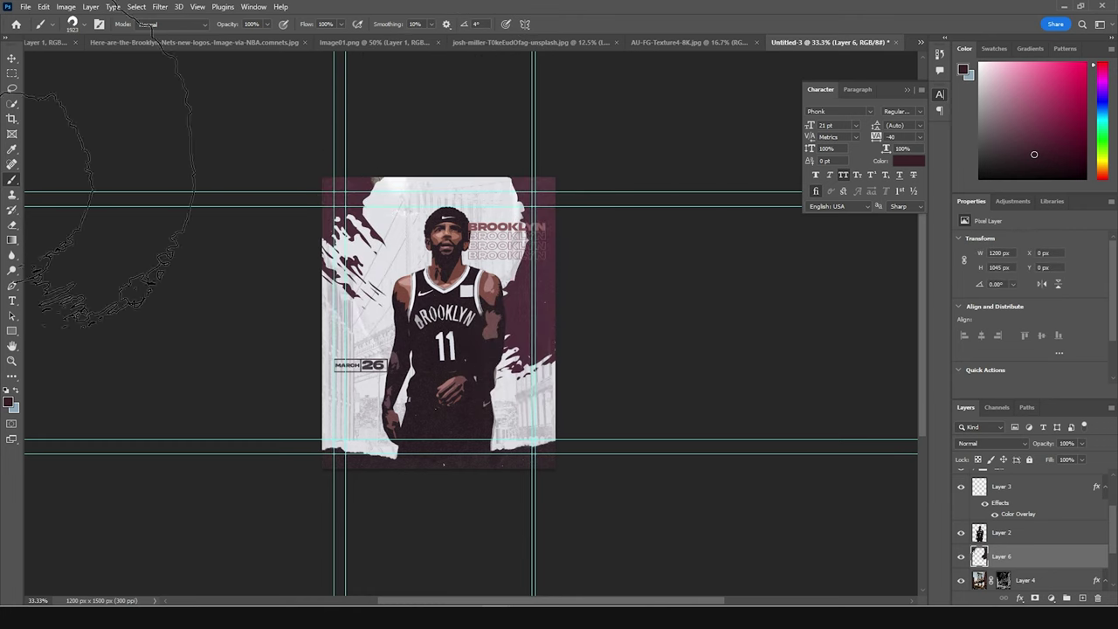
{"action": "left_click", "coordinate": [12, 58]}
{"action": "left_click_drag", "start_coordinate": [1006, 557], "coordinate": [1014, 530]}
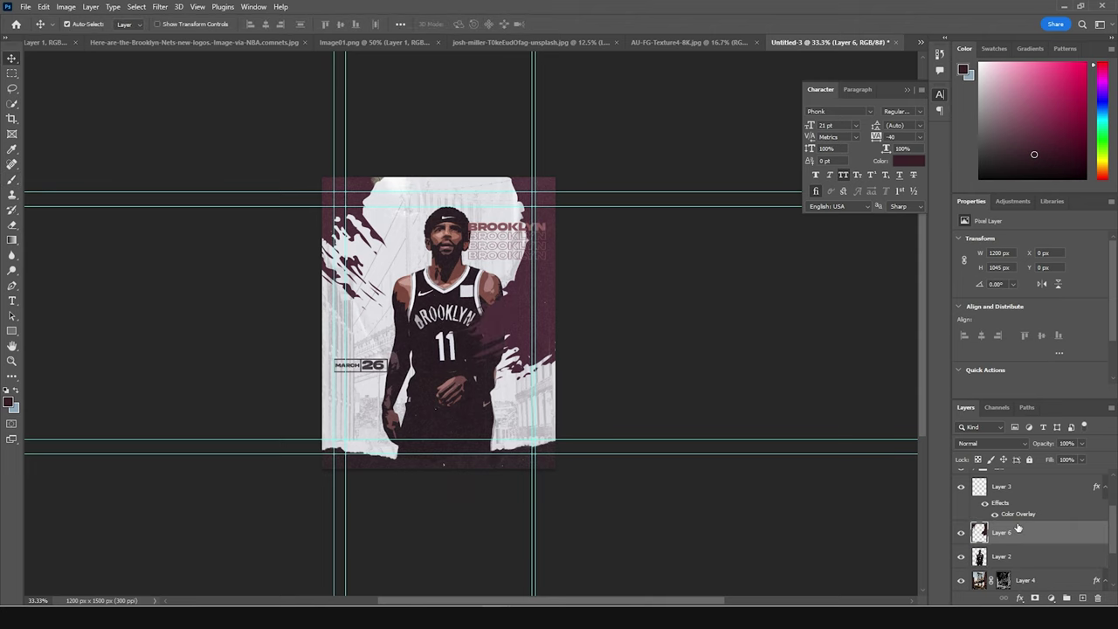
- Add a Lorem ipsum placeholder paragraph at 2 pt below the date, in a text box about as wide as the date box
{"action": "key", "text": "ctrl+plus"}
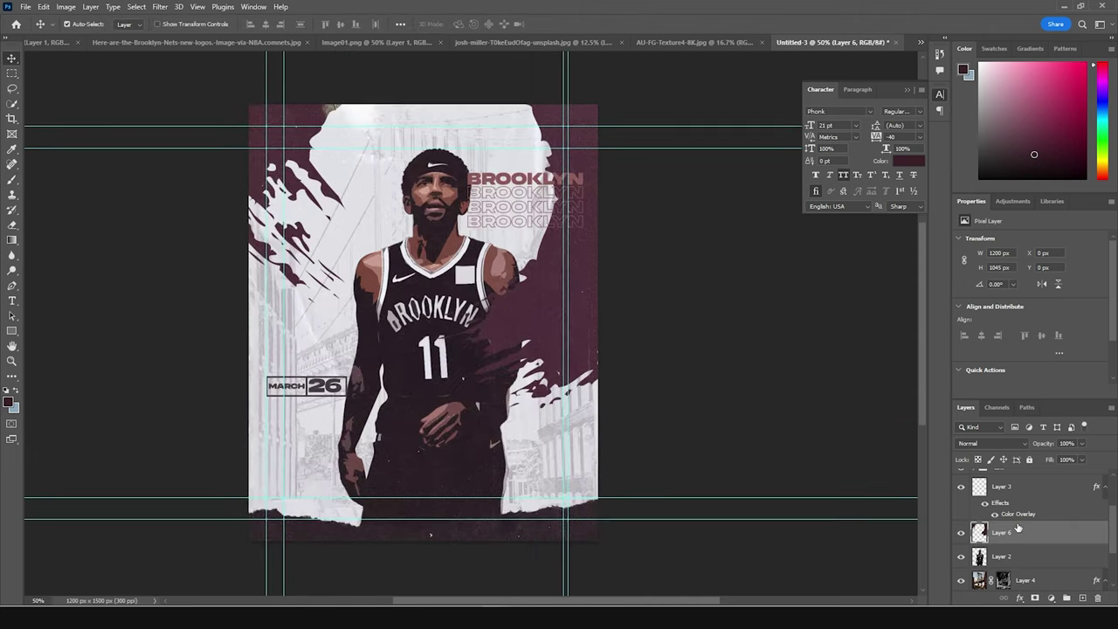
{"action": "left_click", "coordinate": [12, 301]}
{"action": "left_click_drag", "start_coordinate": [267, 417], "coordinate": [348, 453]}
{"action": "left_click", "coordinate": [825, 125]}
{"action": "type", "text": "2"}
{"action": "key", "text": "Return"}
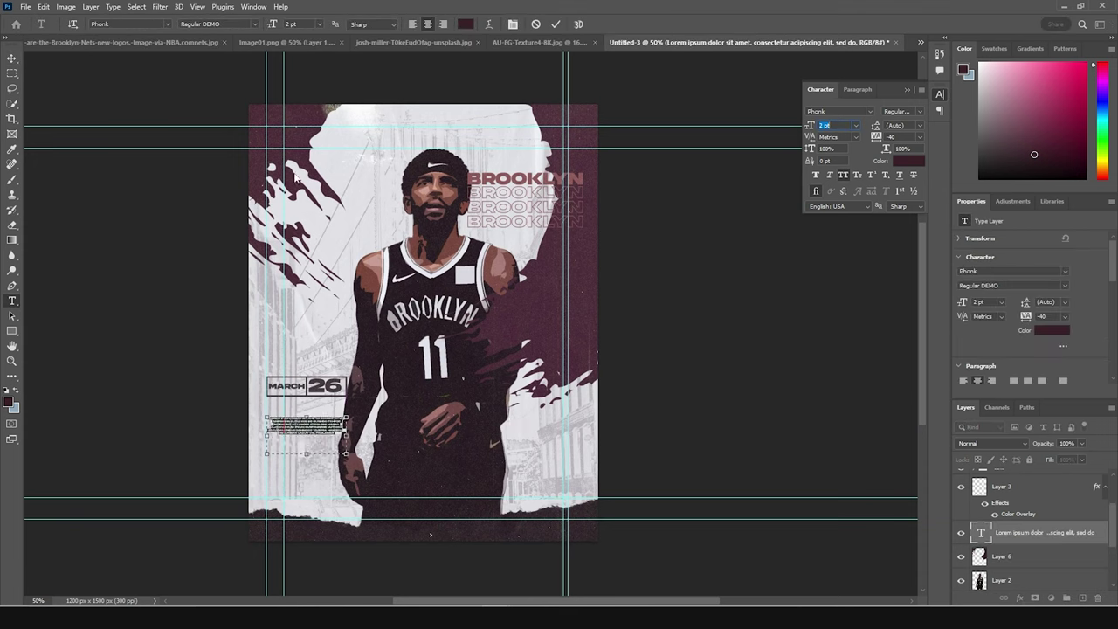
{"action": "key", "text": "ctrl+Return"}
- Nudge the placeholder paragraph up until it sits just beneath the date box
{"action": "key", "text": "v"}
{"action": "key", "text": "shift+Up"}
{"action": "key", "text": "shift+Up"}
{"action": "key", "text": "shift+Up"}
{"action": "key", "text": "shift+Up"}
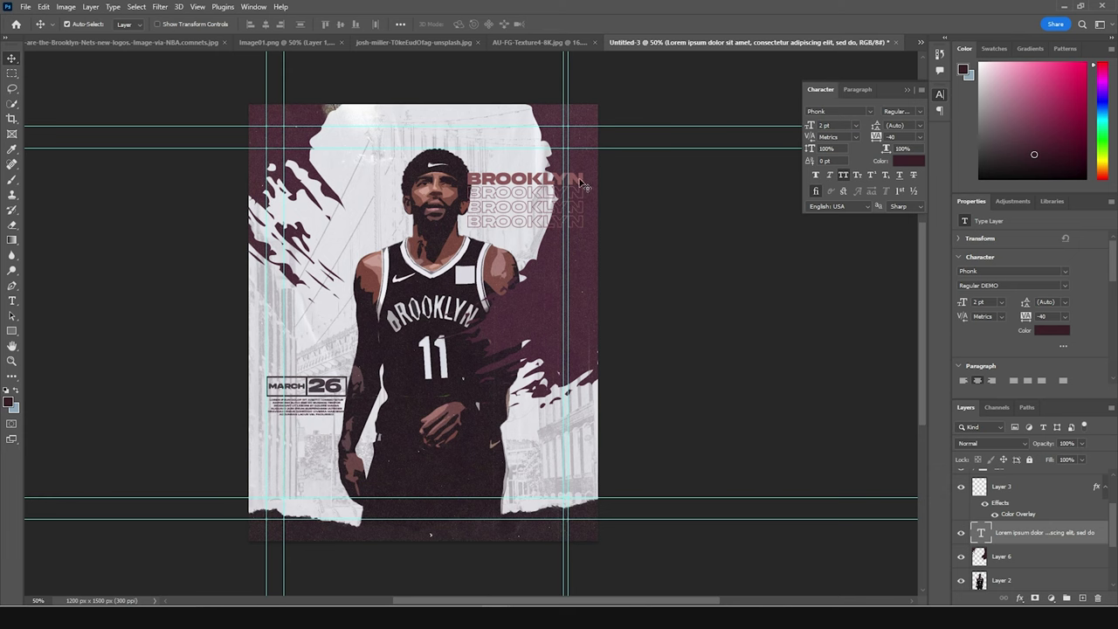
- Give the stacked BROOKLYN text group a Color Overlay in dark grey #4e4848 at 100% opacity
{"action": "right_click", "coordinate": [583, 177]}
{"action": "left_click", "coordinate": [576, 191]}
{"action": "left_click", "coordinate": [998, 493]}
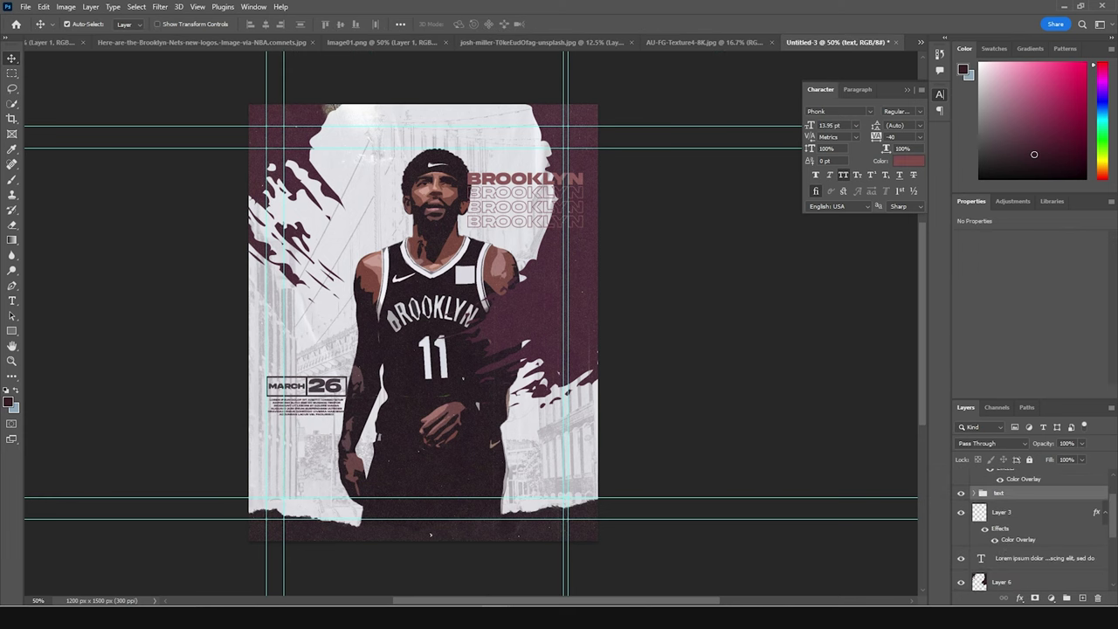
{"action": "left_click", "coordinate": [1019, 599]}
{"action": "left_click", "coordinate": [1044, 557]}
{"action": "left_click", "coordinate": [860, 190]}
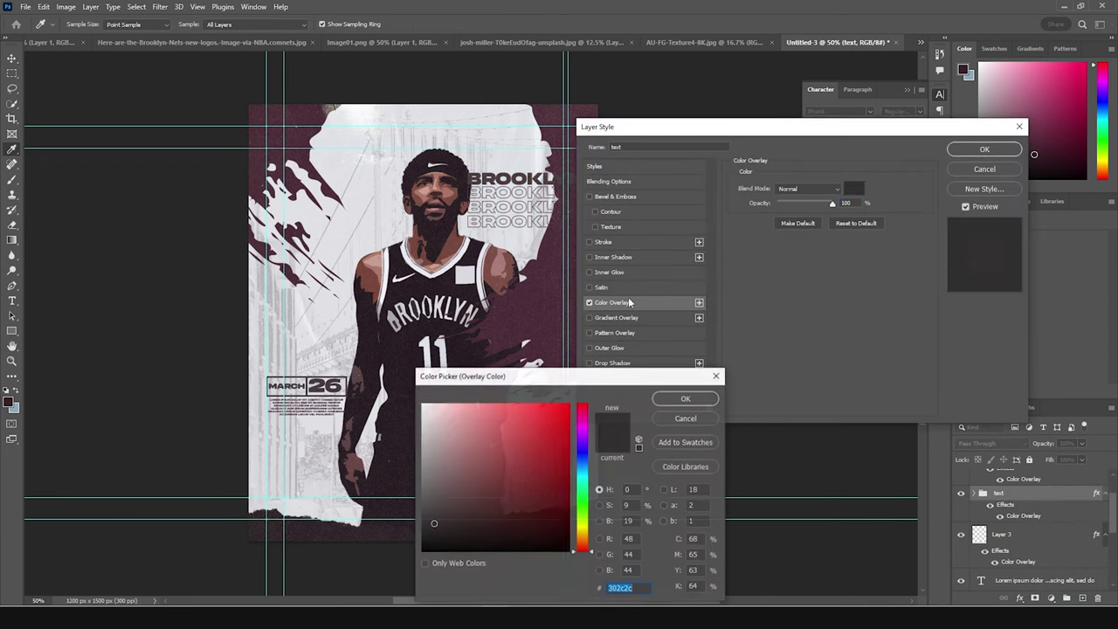
{"action": "left_click_drag", "start_coordinate": [433, 497], "coordinate": [430, 505]}
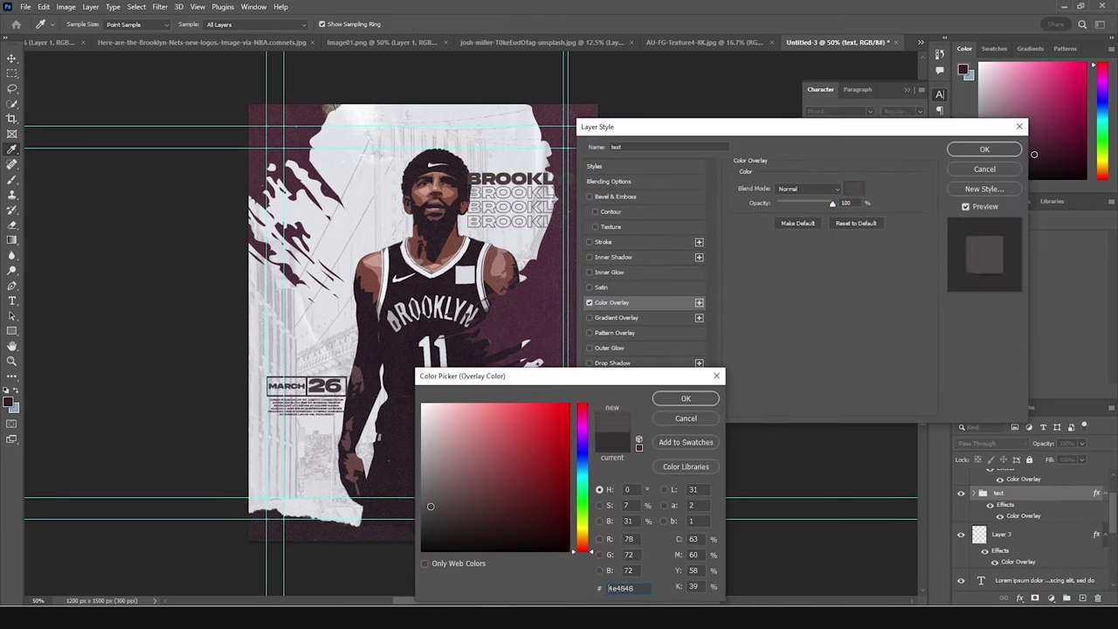
{"action": "left_click", "coordinate": [677, 398]}
{"action": "left_click", "coordinate": [978, 150]}
- Scale the stacked BROOKLYN group down to about 89% and shift it slightly away from the player's head
{"action": "key", "text": "ctrl+t"}
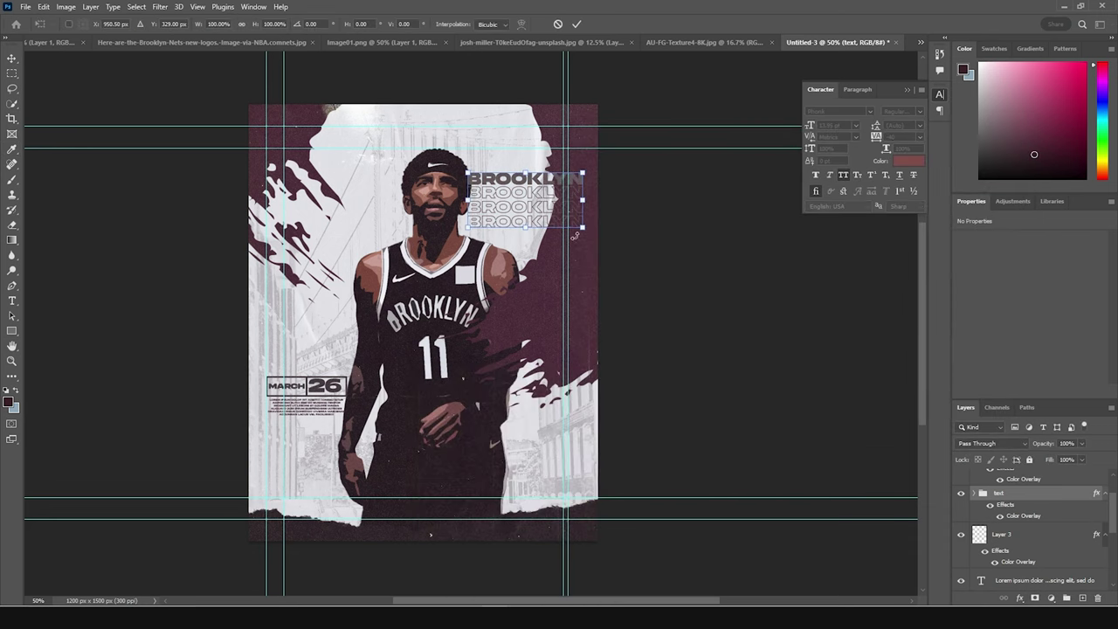
{"action": "left_click_drag", "start_coordinate": [582, 226], "coordinate": [562, 213]}
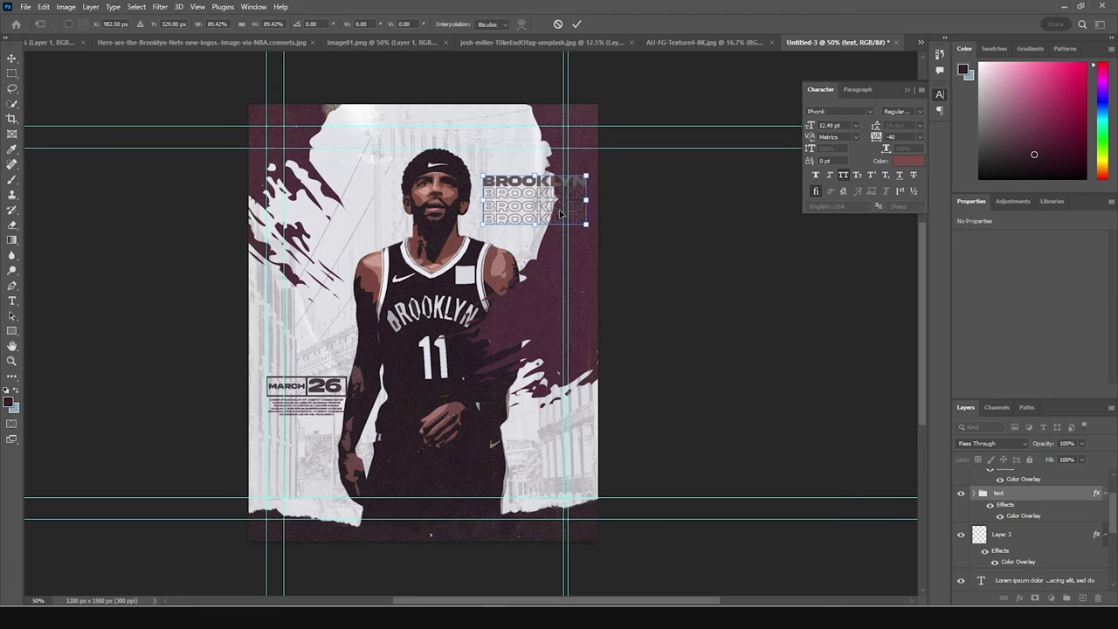
{"action": "key", "text": "Return"}
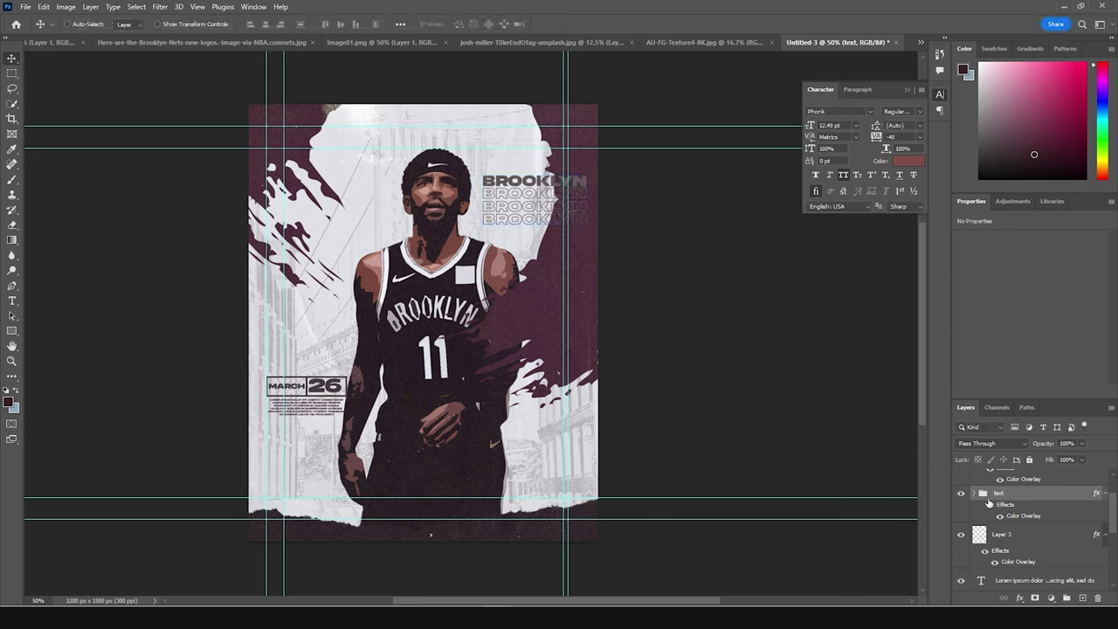
- Duplicate the BROOKLYN text group and change the copy's Color Overlay to the sampled paper white #e5e5ea
{"action": "key", "text": "ctrl+j"}
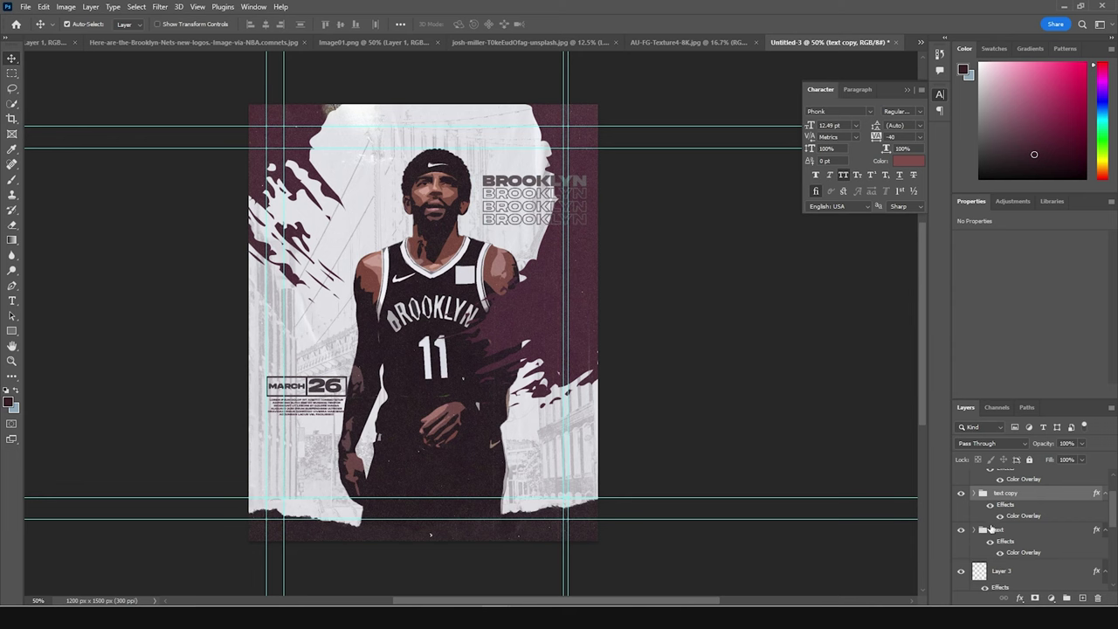
{"action": "double_click", "coordinate": [1022, 515]}
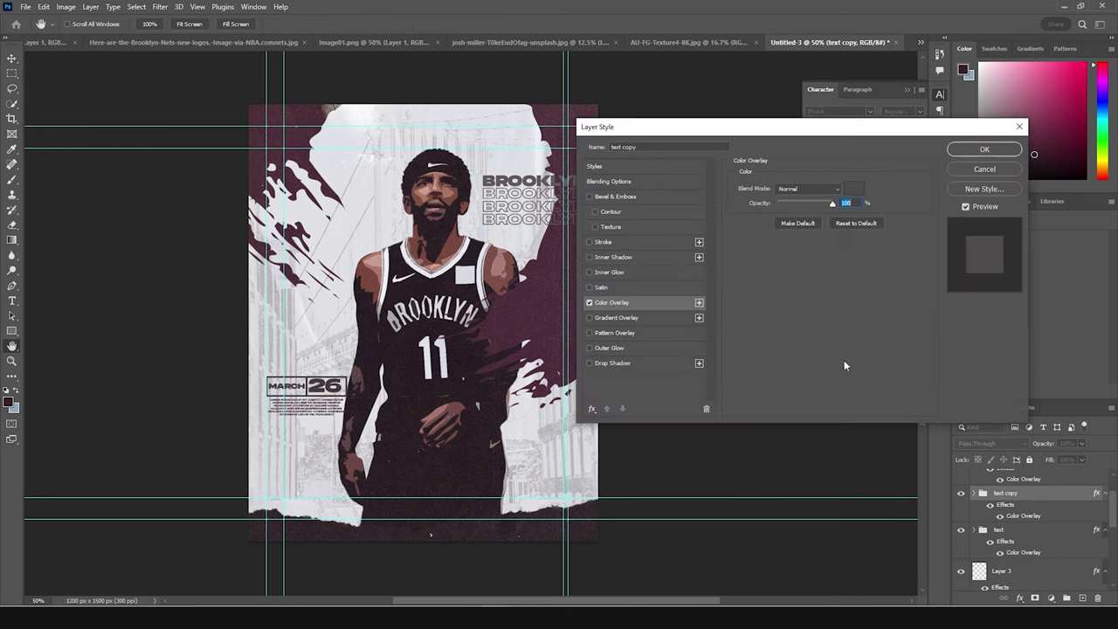
{"action": "left_click", "coordinate": [852, 189]}
{"action": "left_click", "coordinate": [535, 165]}
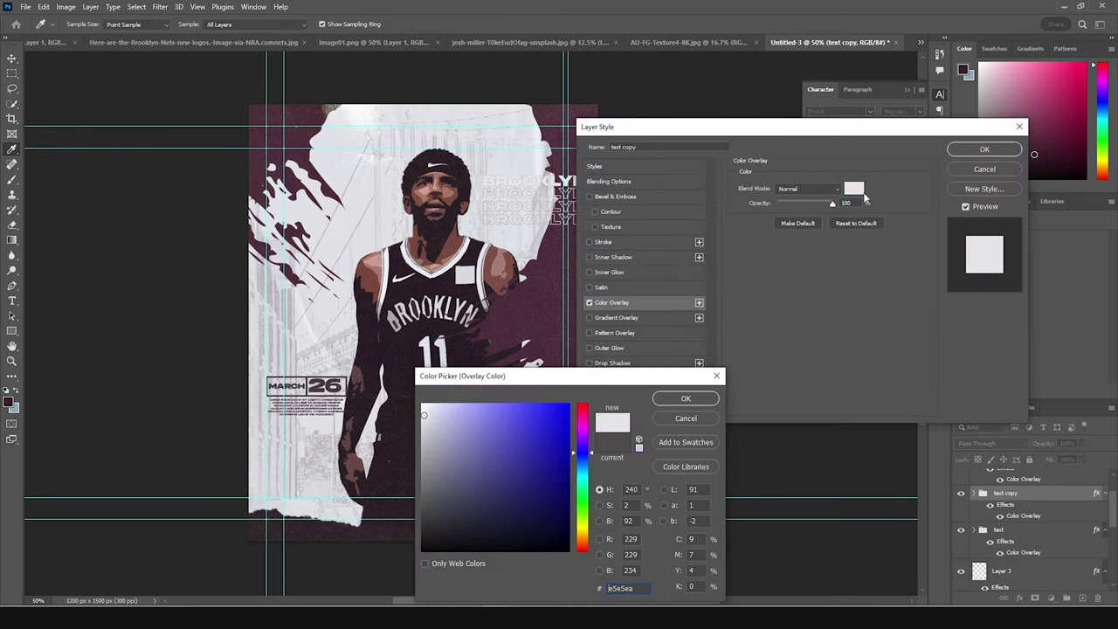
{"action": "left_click", "coordinate": [686, 399]}
{"action": "left_click", "coordinate": [984, 149]}
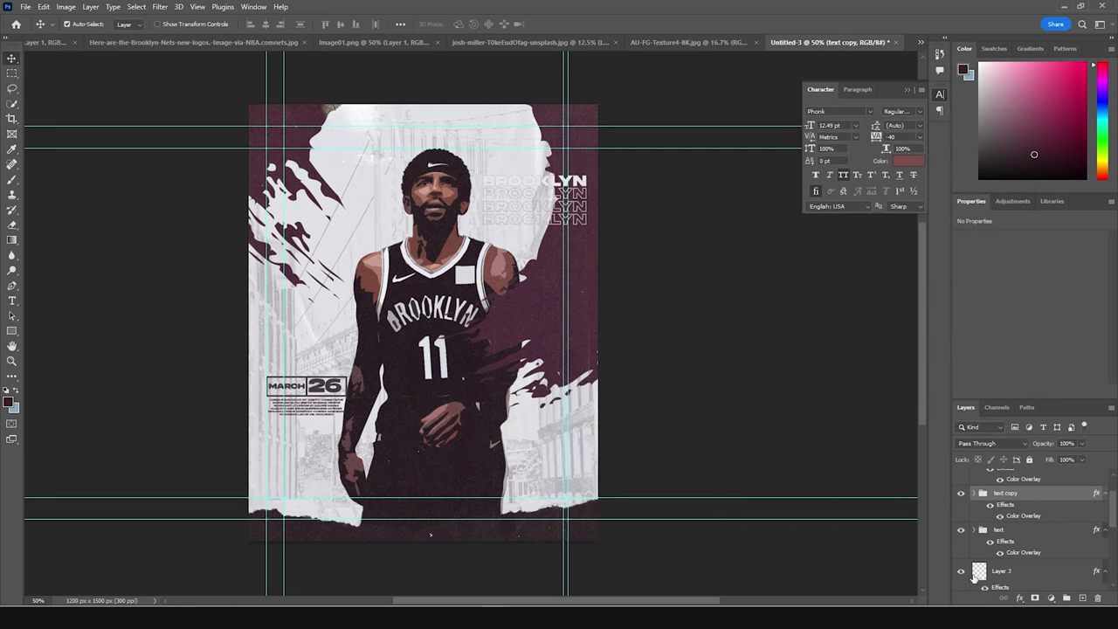
- Mask the text copy group with a selection loaded from Layer 6, so the white lettering shows only over the maroon brushwork
{"action": "scroll", "coordinate": [974, 559], "scroll_direction": "down", "scroll_amount": 4}
{"action": "left_click", "coordinate": [978, 522]}
{"action": "left_click", "coordinate": [962, 522]}
{"action": "left_click", "coordinate": [962, 521]}
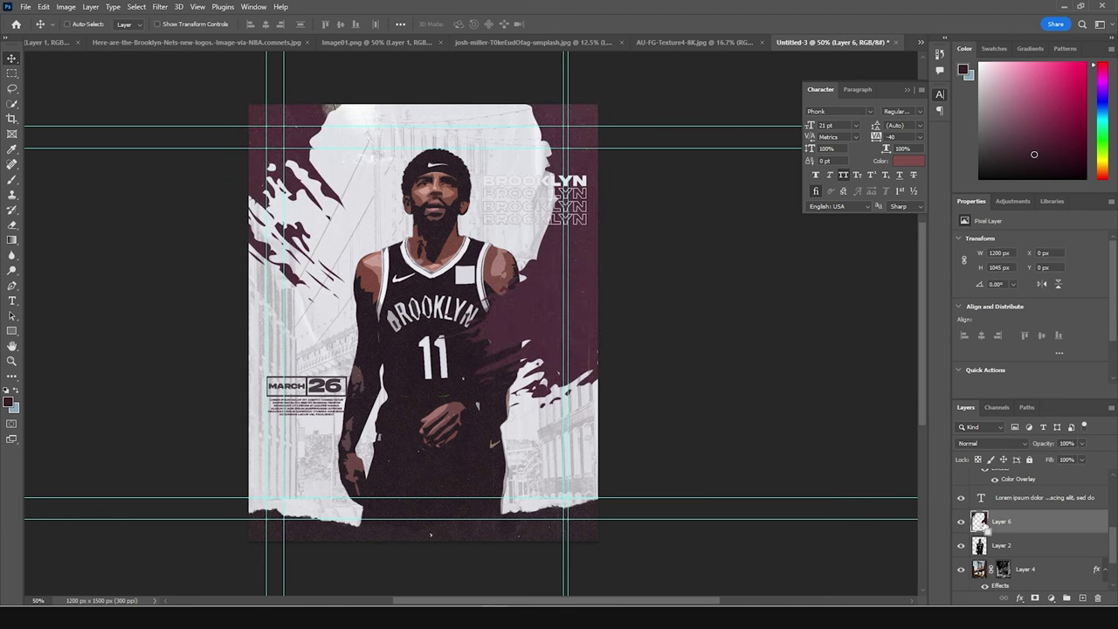
{"action": "left_click", "coordinate": [978, 521], "text": "ctrl"}
{"action": "scroll", "coordinate": [987, 524], "scroll_direction": "down", "scroll_amount": 2}
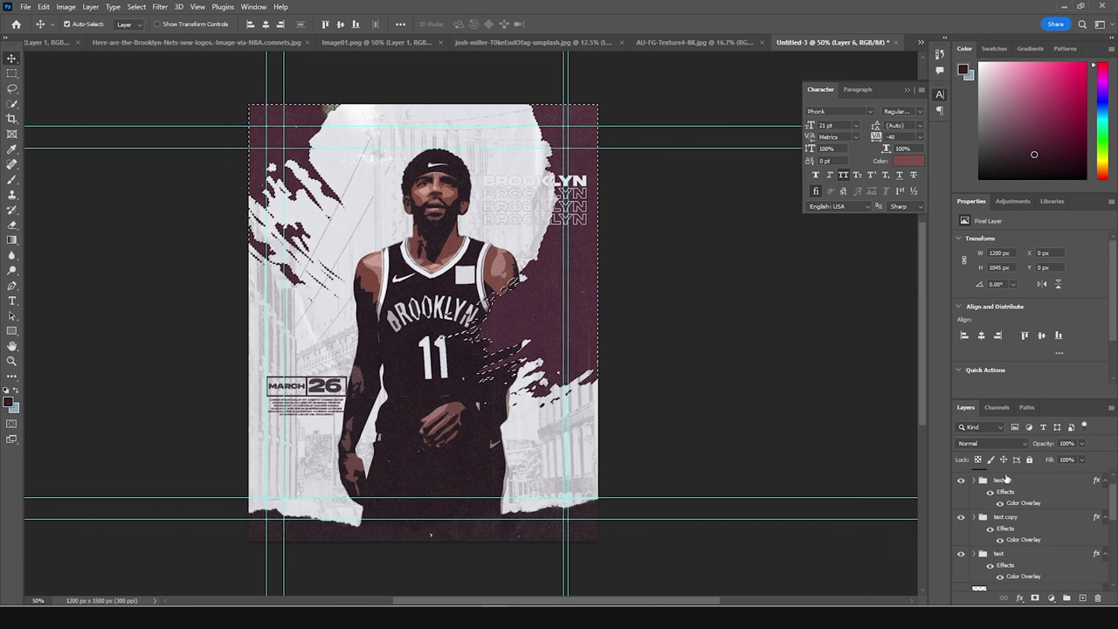
{"action": "scroll", "coordinate": [1004, 520], "scroll_direction": "up", "scroll_amount": 2}
{"action": "scroll", "coordinate": [1007, 516], "scroll_direction": "down", "scroll_amount": 1}
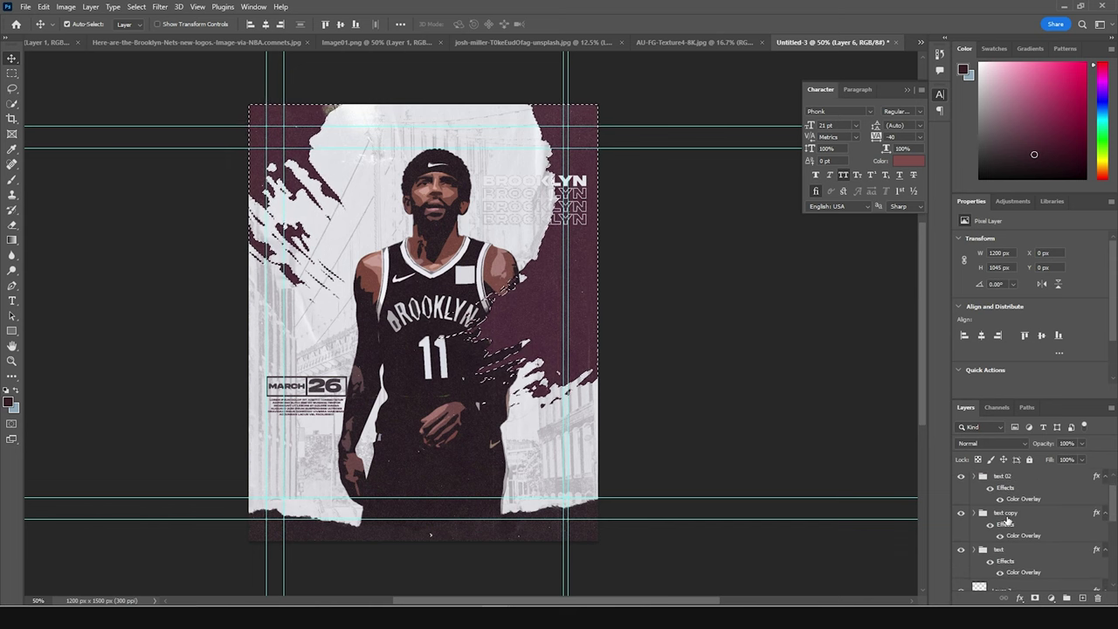
{"action": "left_click", "coordinate": [1008, 520]}
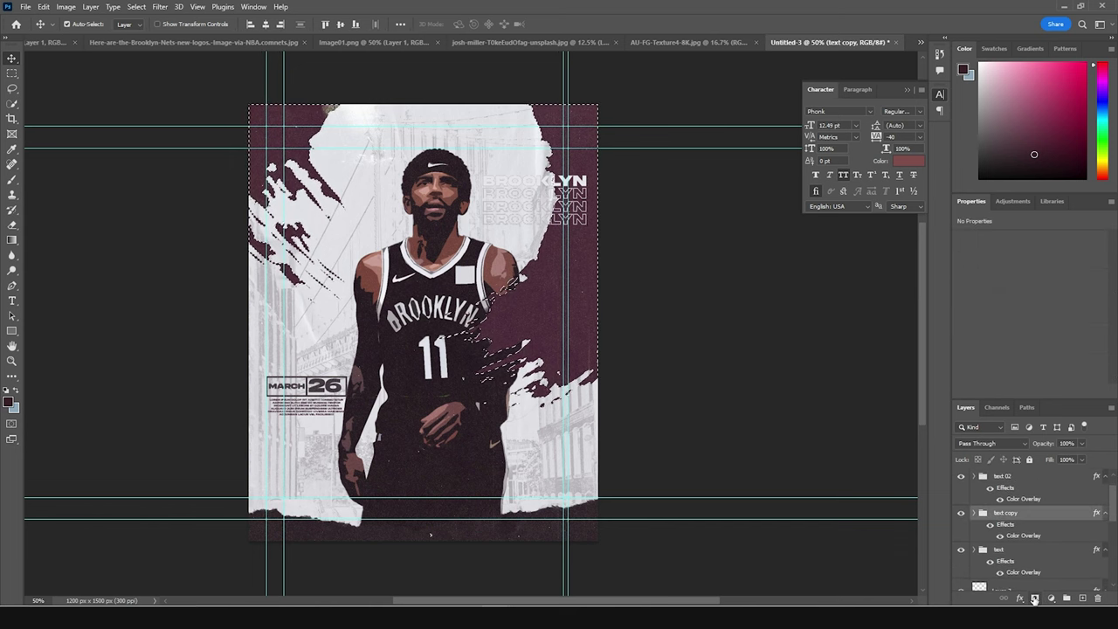
{"action": "left_click", "coordinate": [1034, 598]}
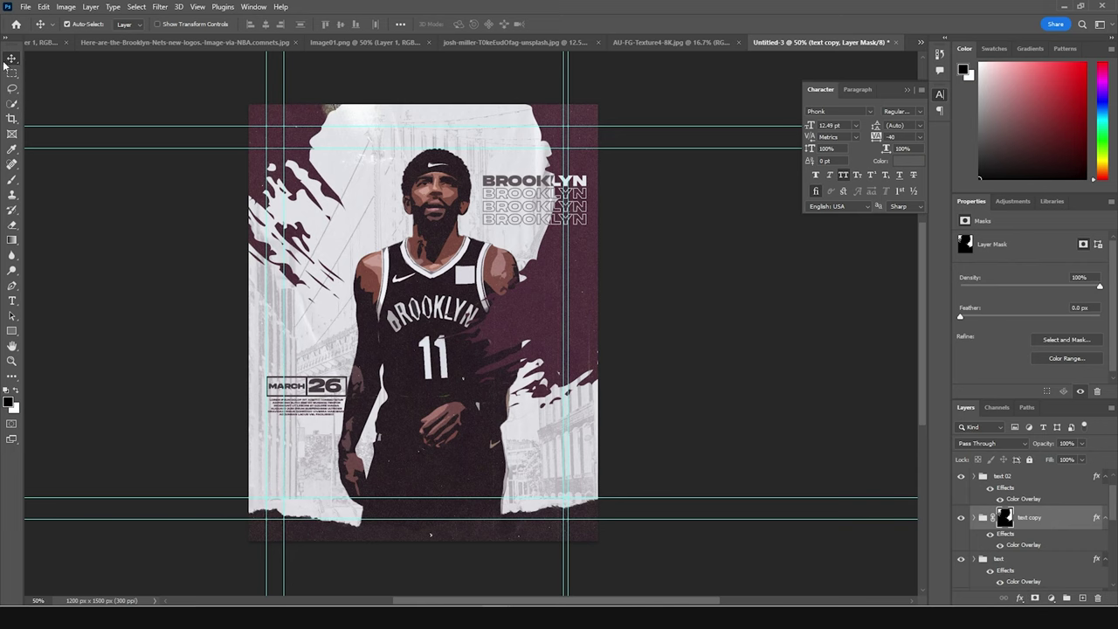
{"action": "left_click", "coordinate": [190, 98]}
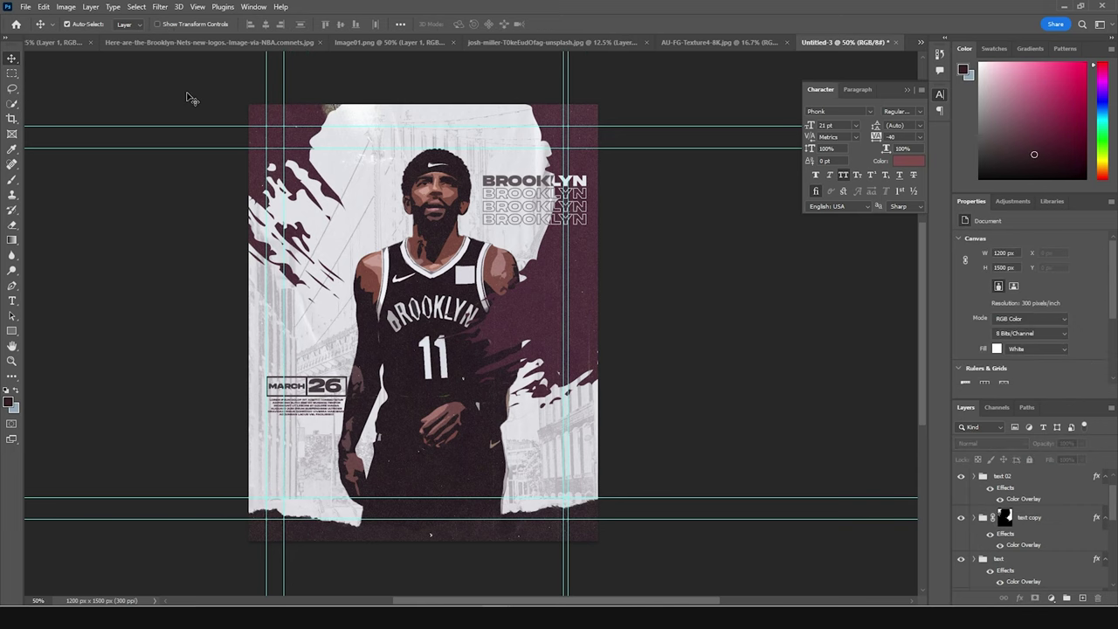
- Copy the round Brooklyn New York logo layer from the Nets logos document into the poster, above the date box
{"action": "left_click", "coordinate": [193, 42]}
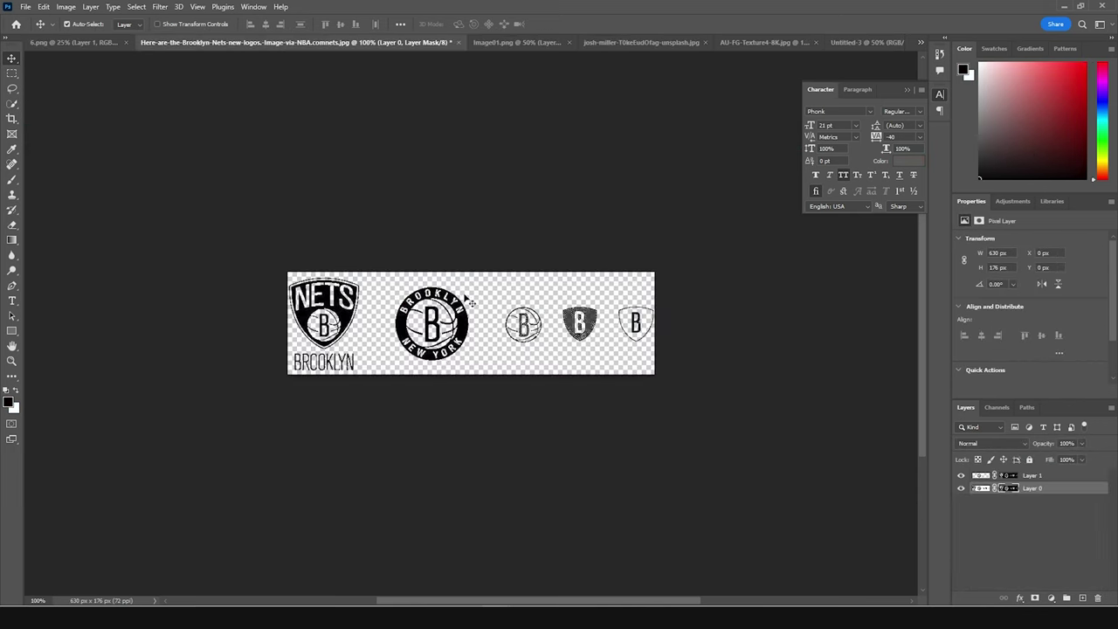
{"action": "left_click", "coordinate": [982, 477]}
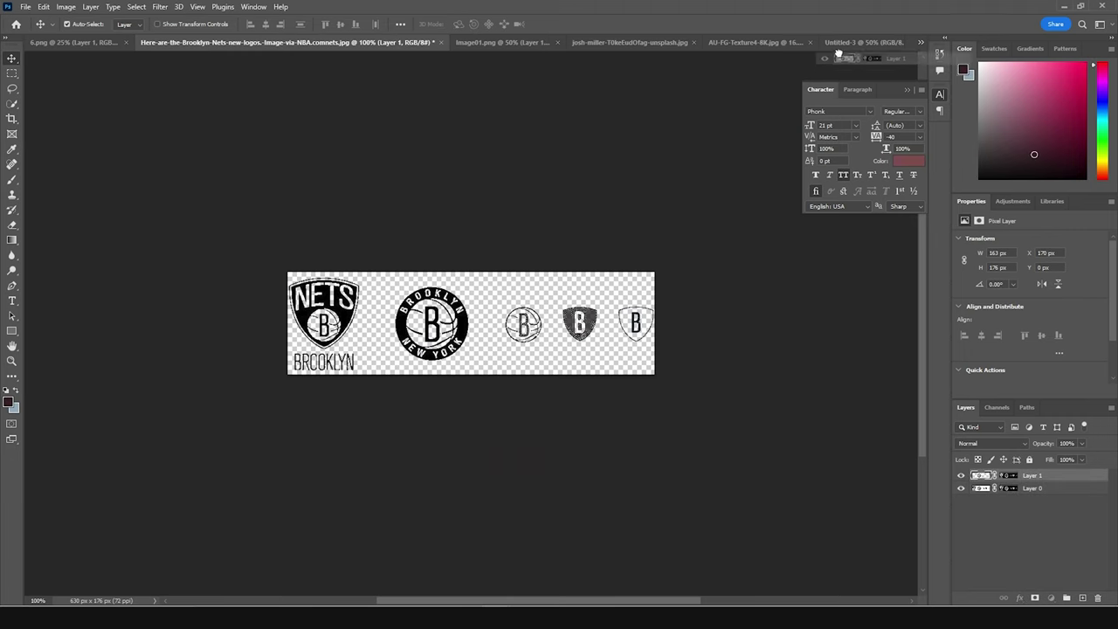
{"action": "left_click_drag", "start_coordinate": [837, 41], "coordinate": [285, 336]}
- Scale the round logo up to about 175% and nudge it down to sit just above the date box
{"action": "key", "text": "ctrl+t"}
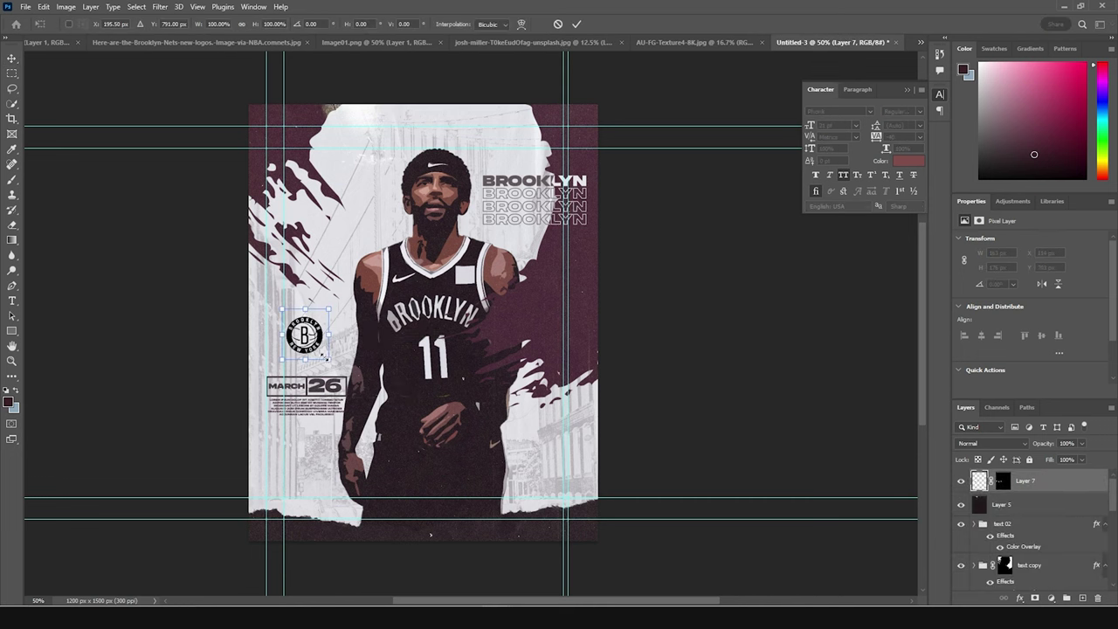
{"action": "left_click_drag", "start_coordinate": [327, 360], "coordinate": [352, 375]}
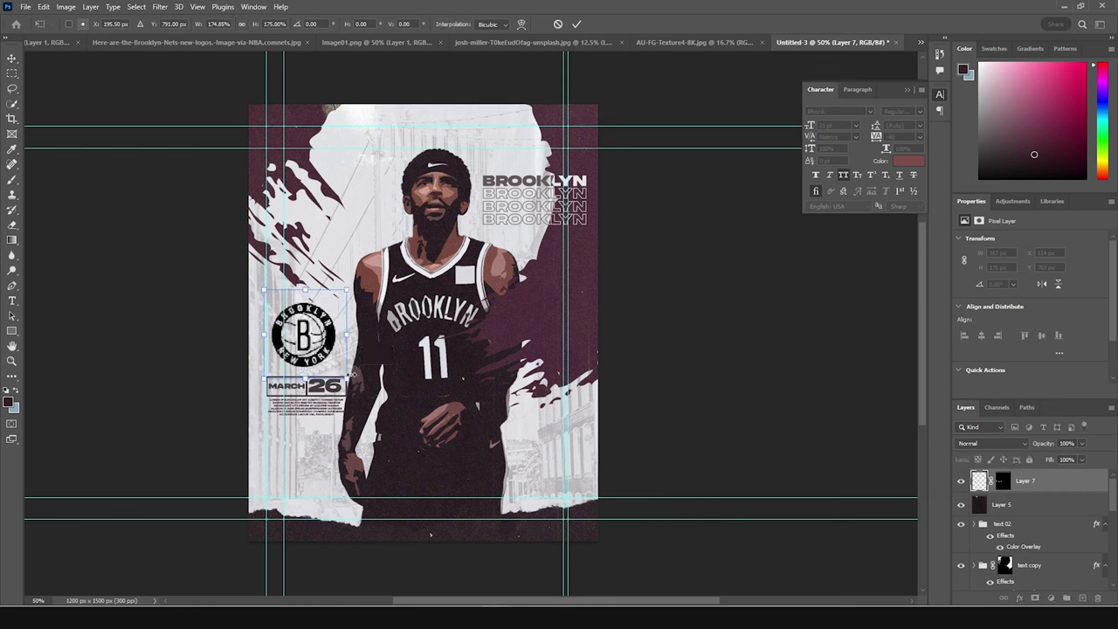
{"action": "key", "text": "Return"}
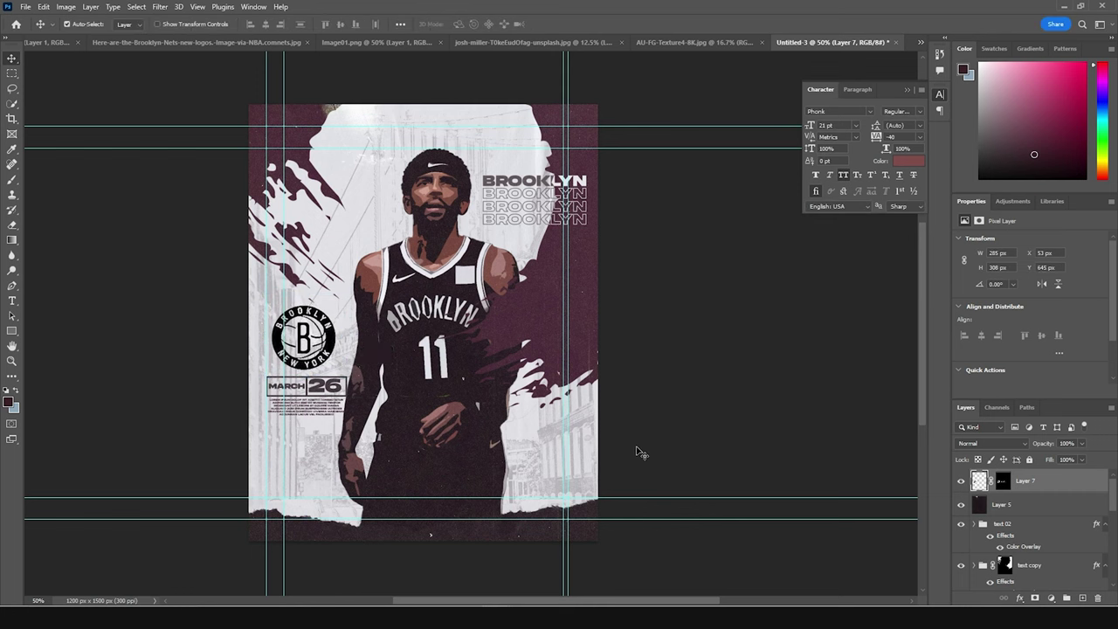
{"action": "key", "text": "Down"}
{"action": "key", "text": "Down"}
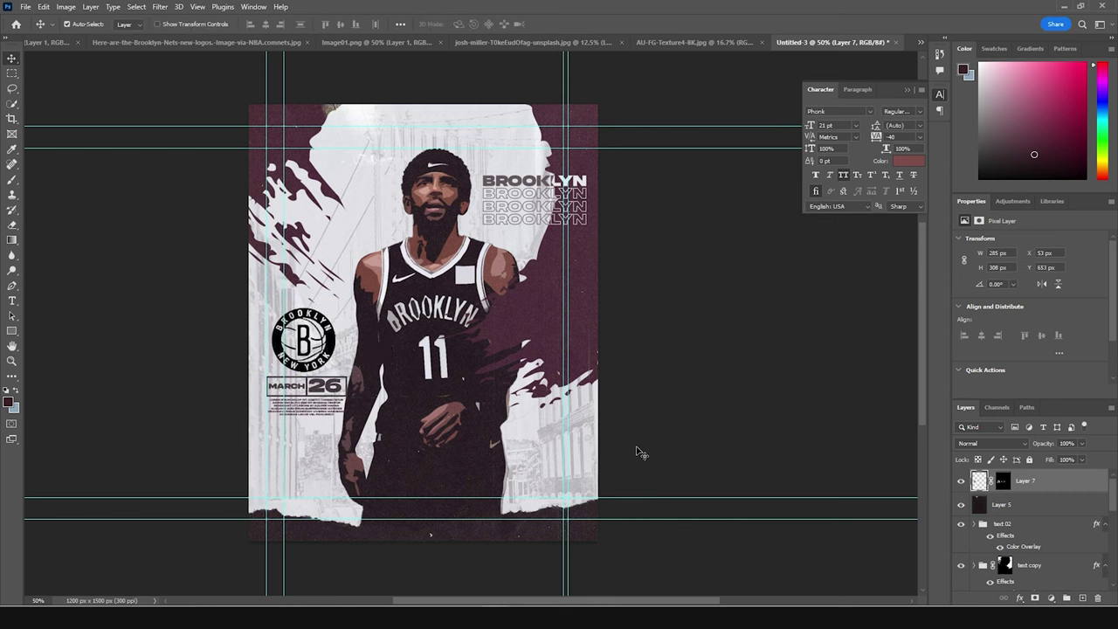
- Give the round logo layer a Color Overlay in dark maroon-grey #3c3032, sampled from the poster artwork
{"action": "left_click", "coordinate": [1006, 599]}
{"action": "left_click", "coordinate": [1018, 545]}
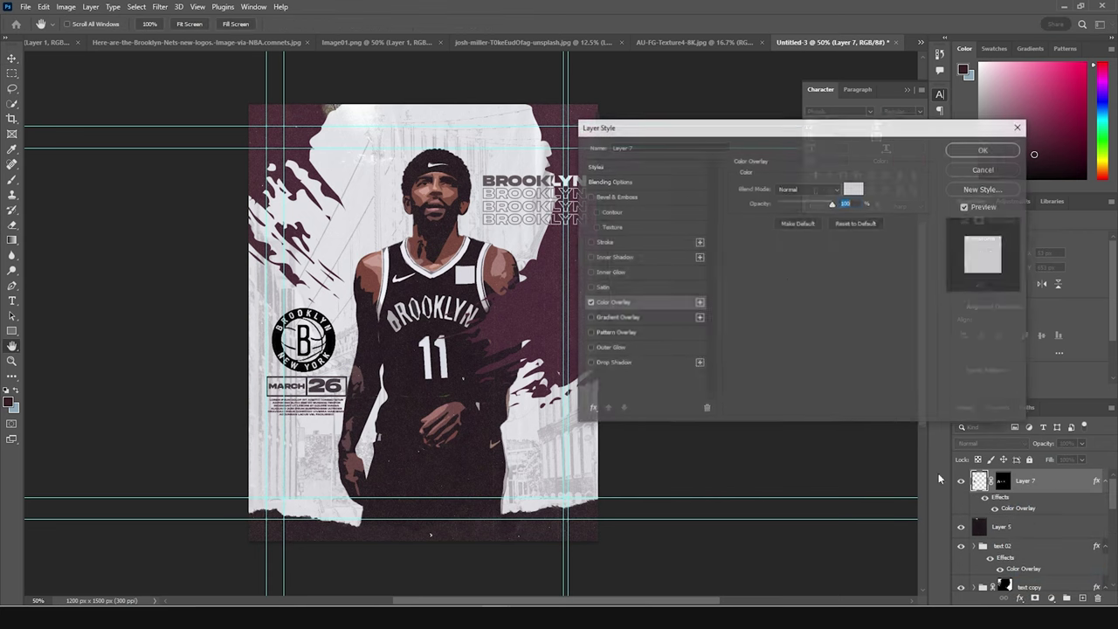
{"action": "left_click", "coordinate": [854, 189]}
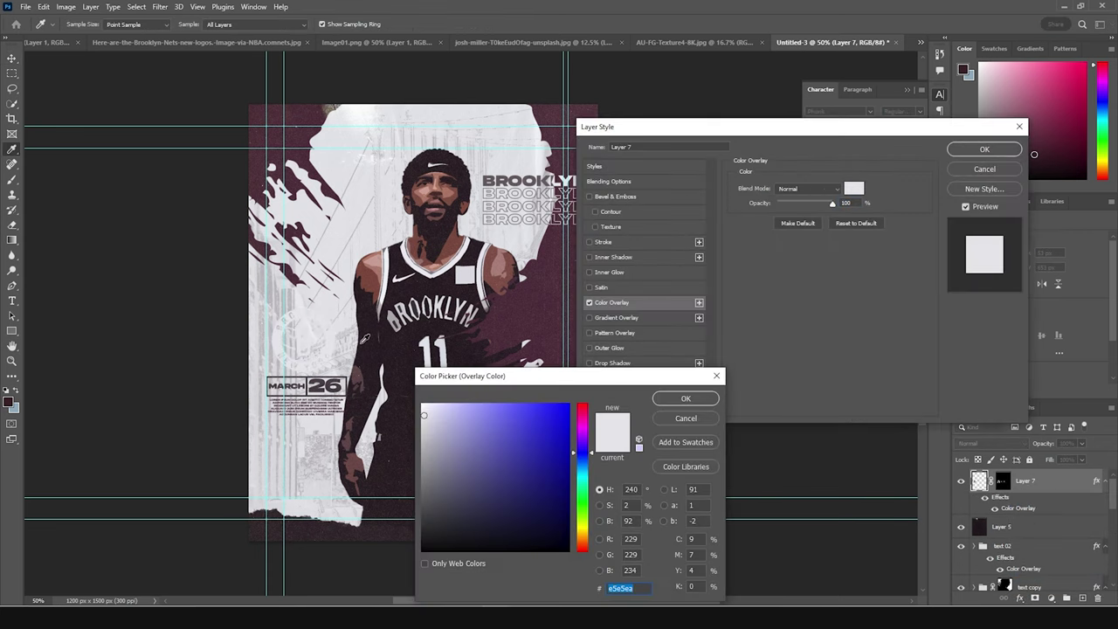
{"action": "left_click", "coordinate": [365, 340]}
{"action": "left_click", "coordinate": [374, 345]}
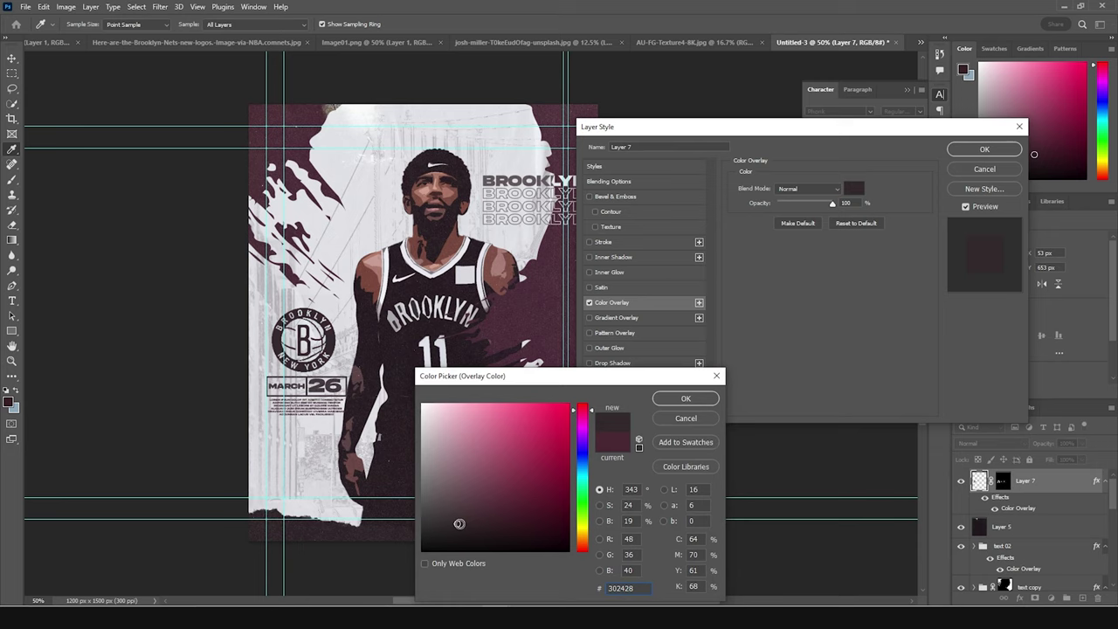
{"action": "left_click", "coordinate": [374, 345]}
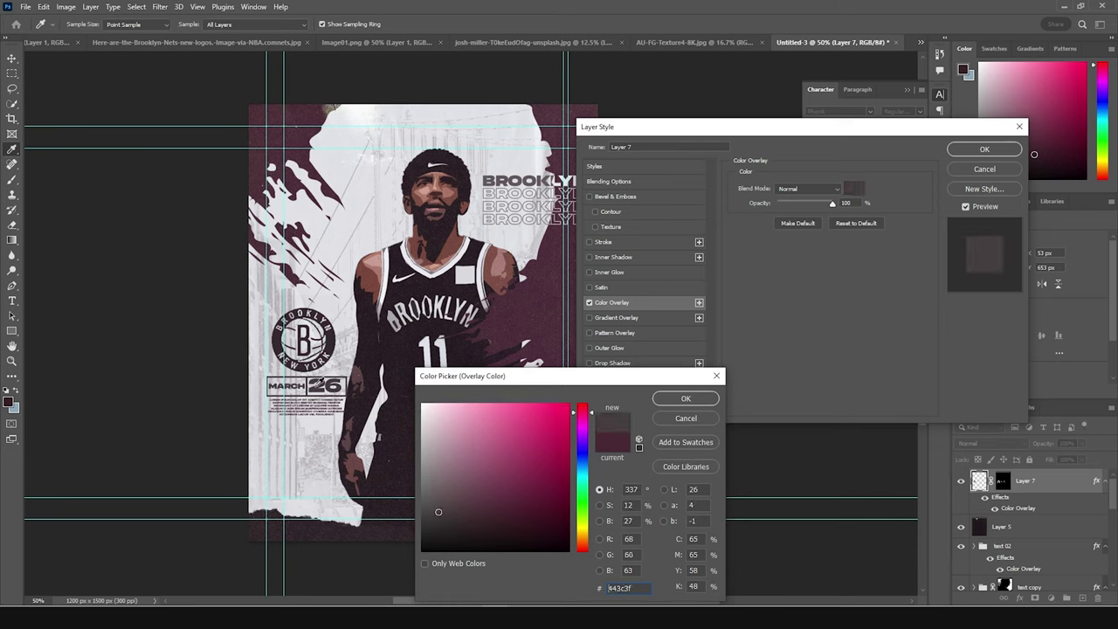
{"action": "left_click", "coordinate": [273, 344]}
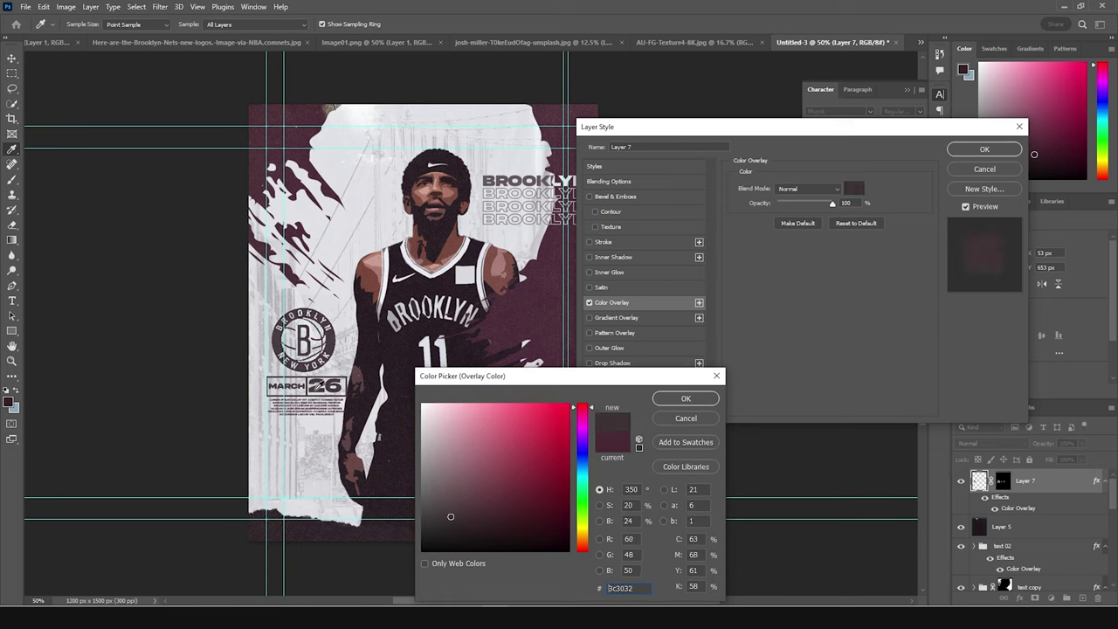
{"action": "left_click", "coordinate": [687, 399]}
{"action": "left_click", "coordinate": [985, 150]}
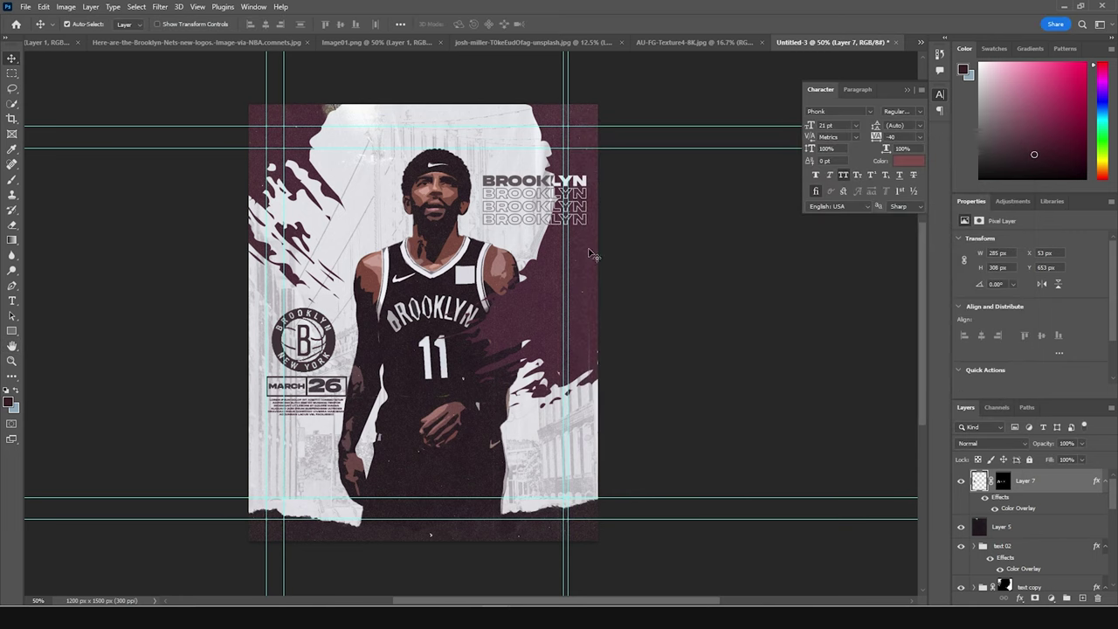
- Add a centred paragraph of Lorem ipsum placeholder text at 3 pt Phonk in a wide text box across the poster's torn lower edge
{"action": "left_click", "coordinate": [11, 301]}
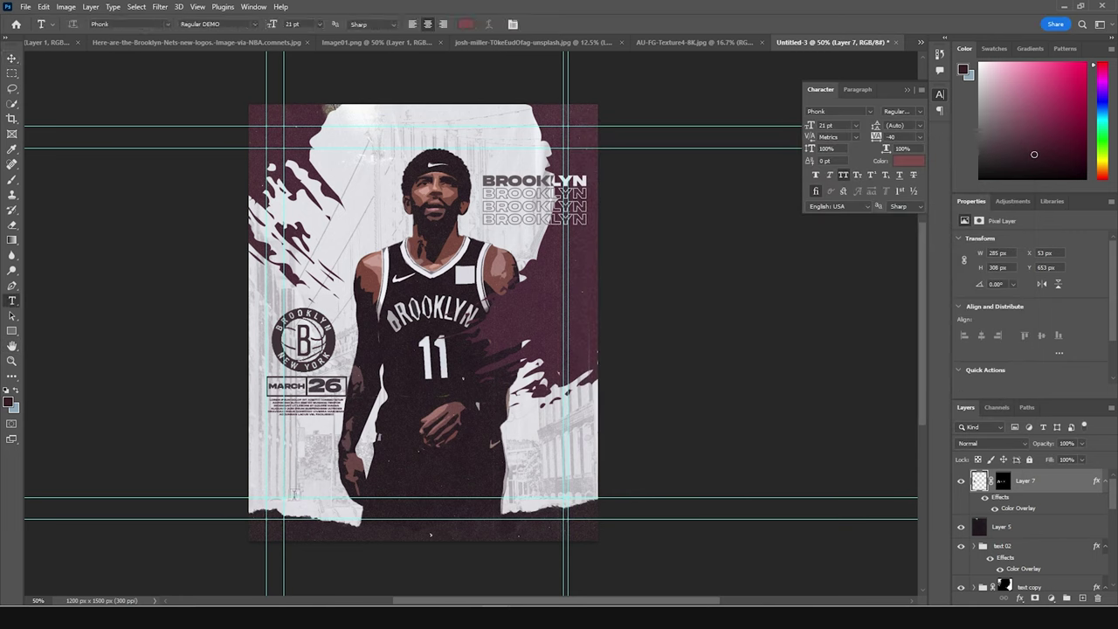
{"action": "left_click_drag", "start_coordinate": [298, 502], "coordinate": [568, 525]}
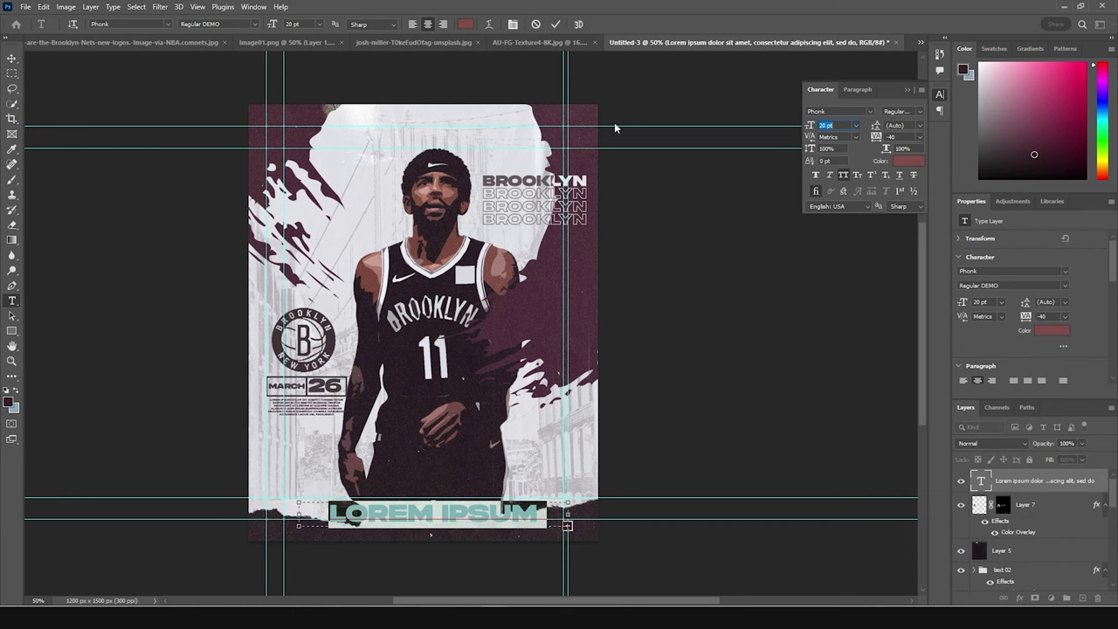
{"action": "key", "text": "ctrl+Return"}
- Add the two-line heading WINDY STUDIO / PHOTOSHOP TUTORIAL above the player's head, enlarge it, and set the second line in a typewriter-style font
{"action": "left_click", "coordinate": [395, 129]}
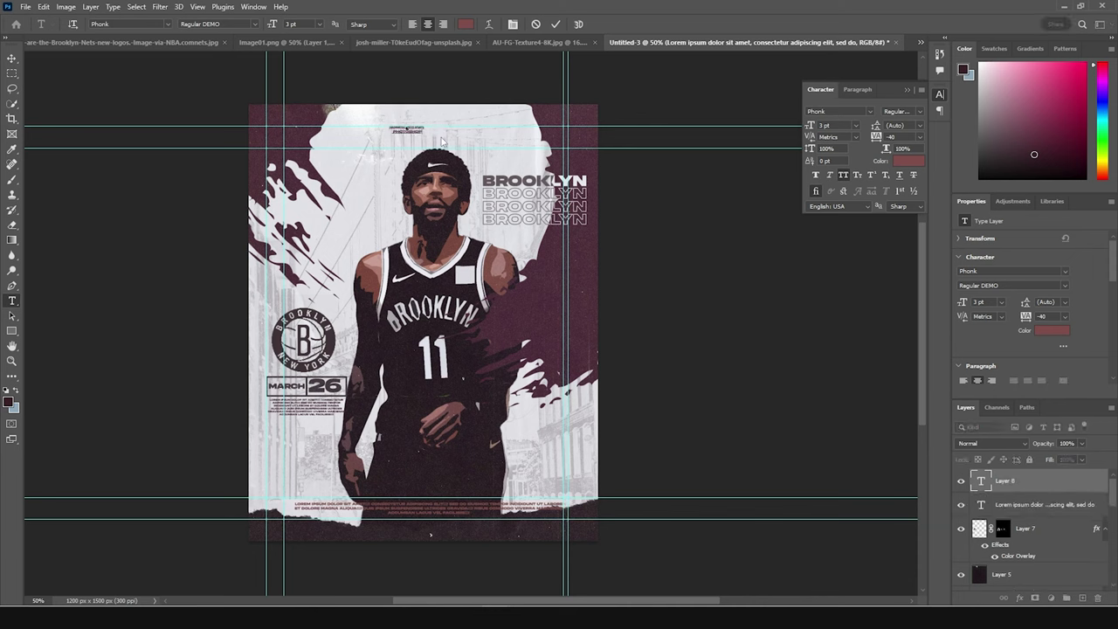
{"action": "key", "text": "ctrl+v"}
{"action": "key", "text": "ctrl+shift+period"}
{"action": "key", "text": "ctrl+shift+period"}
{"action": "left_click", "coordinate": [870, 111]}
{"action": "key", "text": "Return"}
{"action": "key", "text": "Down"}
{"action": "key", "text": "Down"}
{"action": "key", "text": "Down"}
{"action": "key", "text": "Down"}
{"action": "key", "text": "Return"}
{"action": "key", "text": "ctrl+Return"}
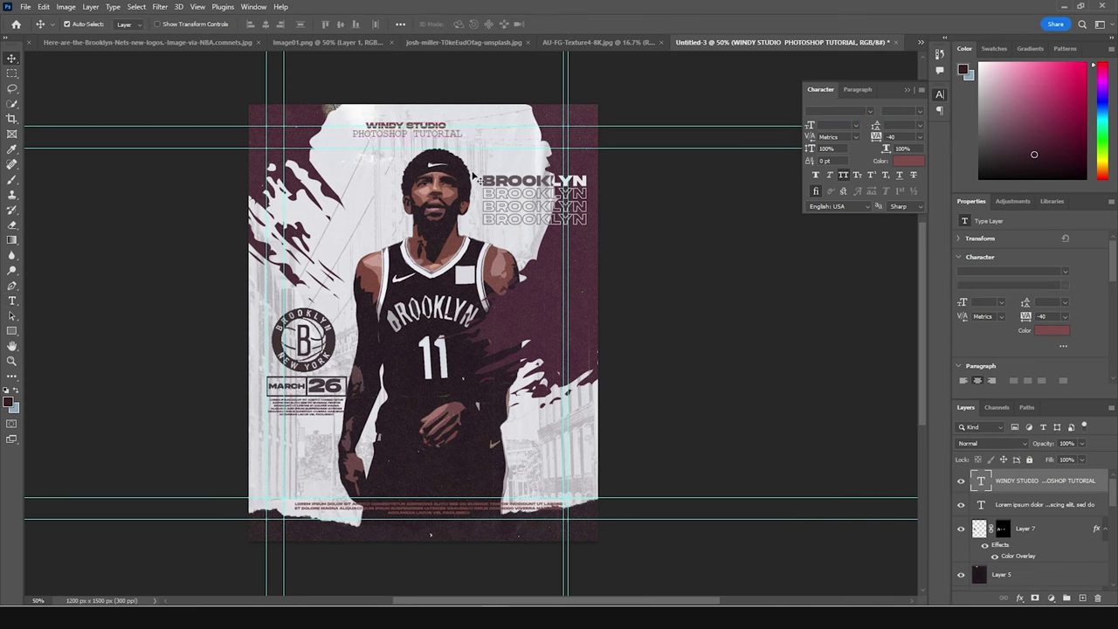
- Show the rulers and hide the guides on the poster
{"action": "left_click", "coordinate": [197, 6]}
{"action": "key", "text": "ctrl+r"}
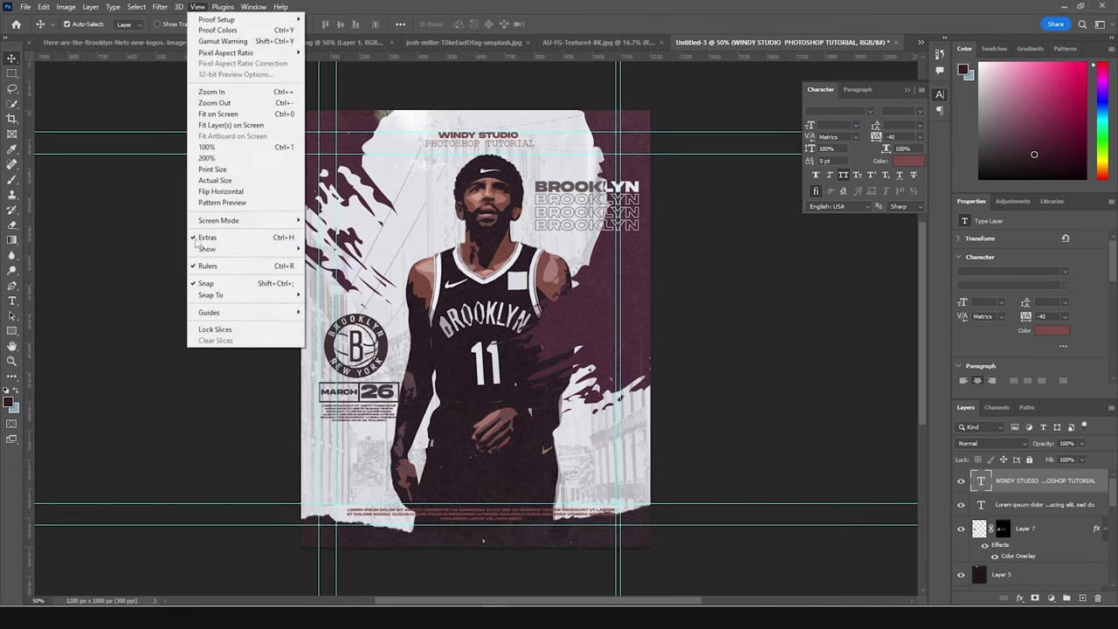
{"action": "mouse_move", "coordinate": [207, 249]}
{"action": "left_click", "coordinate": [349, 293]}
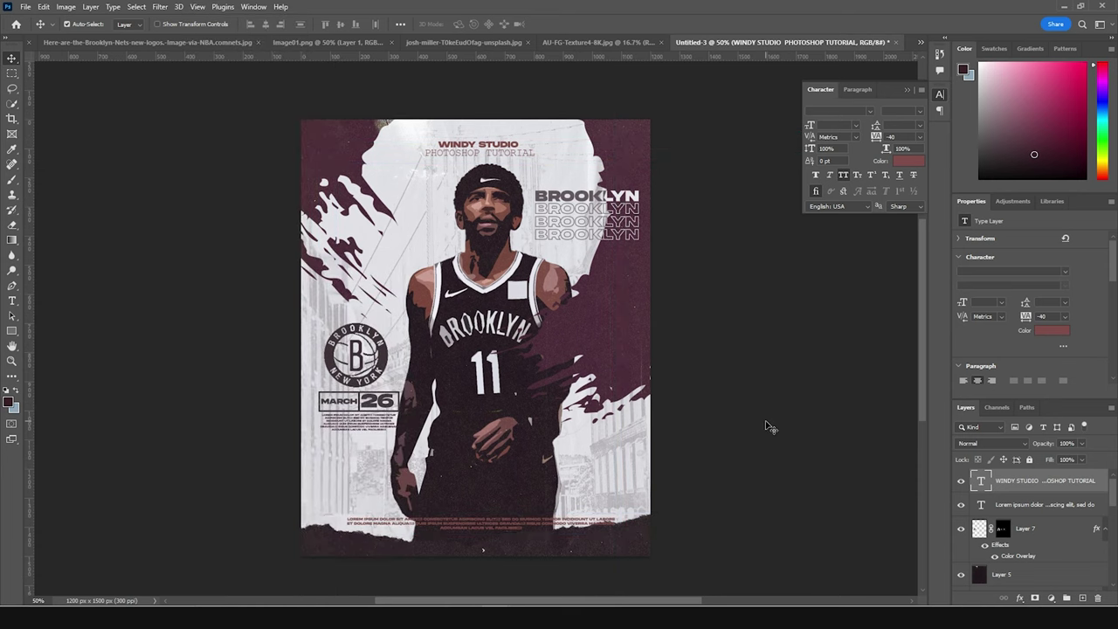